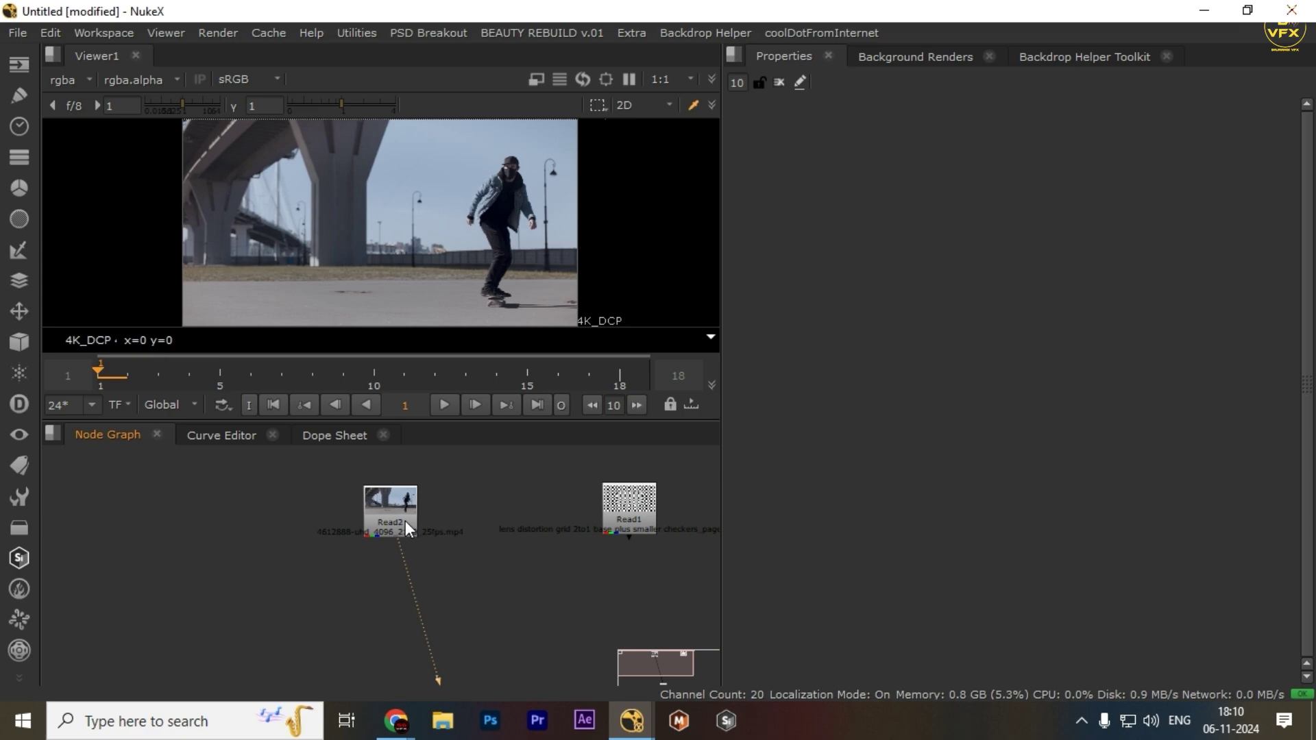
pyautogui.scroll(-4, 653, 511)
pyautogui.moveTo(595, 479); pyautogui.dragTo(660, 555)
pyautogui.scroll(2, 626, 534)
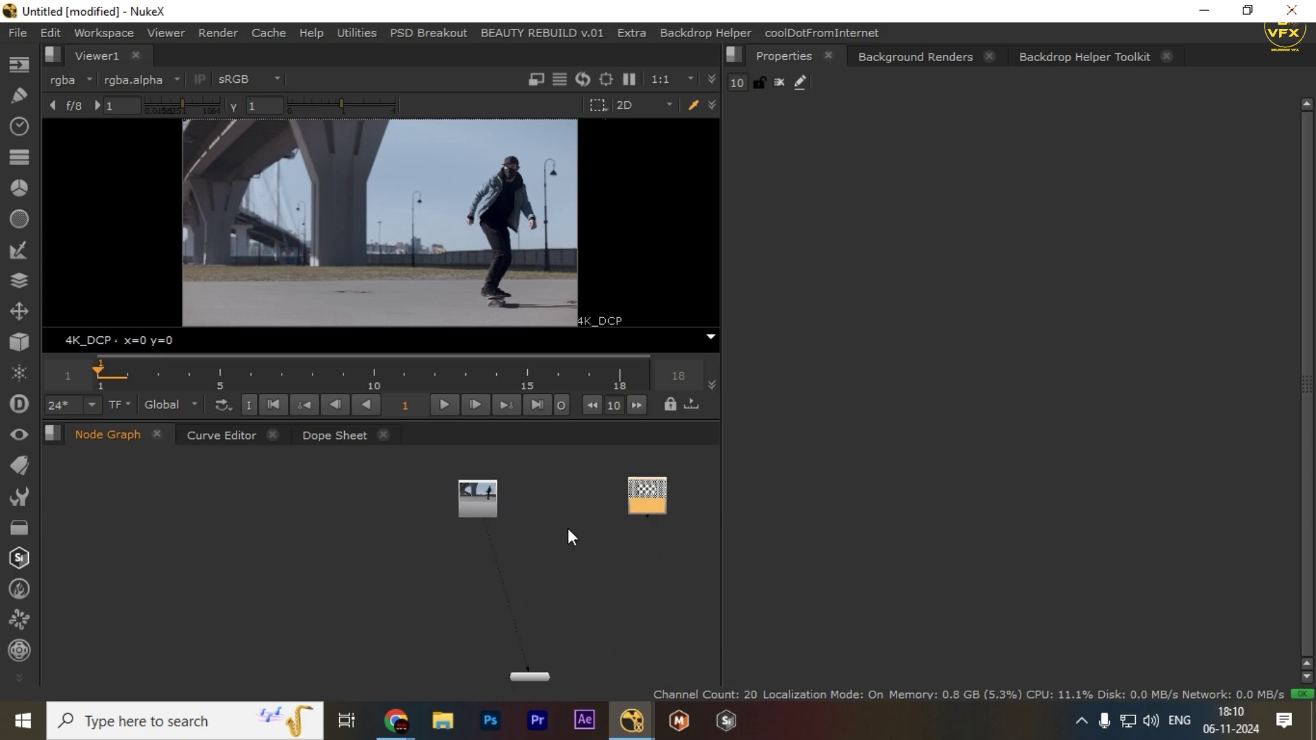
pyautogui.moveTo(547, 447); pyautogui.dragTo(398, 588)
pyautogui.moveTo(578, 517); pyautogui.dragTo(660, 588)
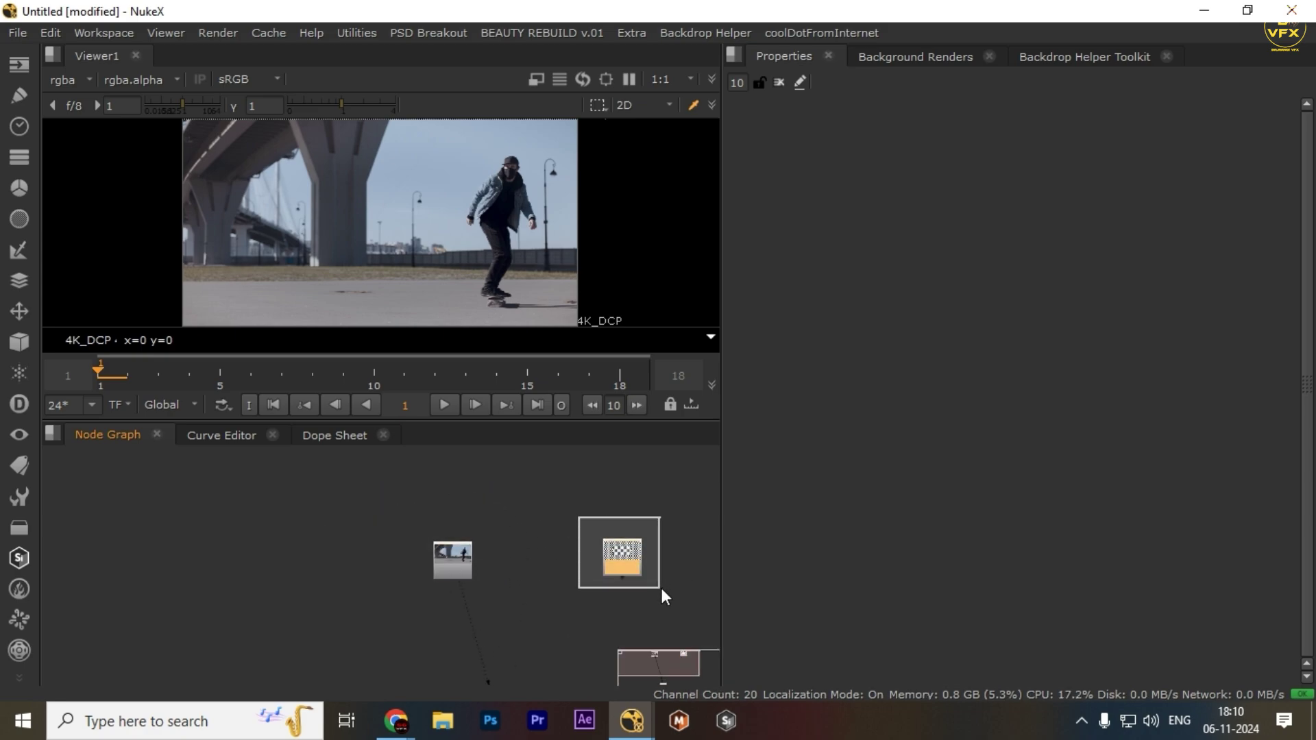
pyautogui.moveTo(526, 507); pyautogui.dragTo(360, 597)
pyautogui.scroll(3, 411, 564)
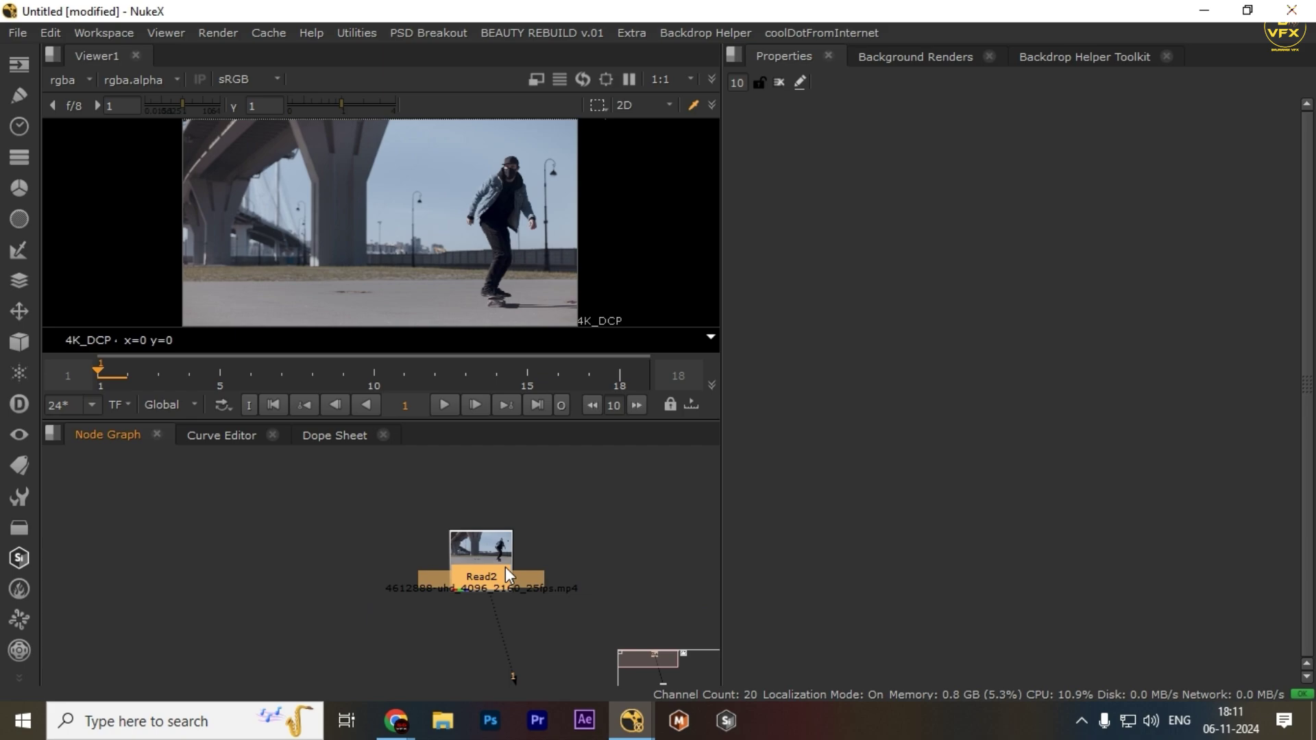
pyautogui.scroll(-1, 504, 566)
pyautogui.moveTo(637, 534); pyautogui.dragTo(525, 549)
pyautogui.moveTo(341, 475); pyautogui.dragTo(529, 586)
pyautogui.moveTo(342, 565); pyautogui.dragTo(566, 563)
pyautogui.moveTo(501, 482); pyautogui.dragTo(329, 548)
pyautogui.scroll(-5, 443, 528)
pyautogui.moveTo(475, 540); pyautogui.dragTo(391, 543)
pyautogui.scroll(4, 423, 532)
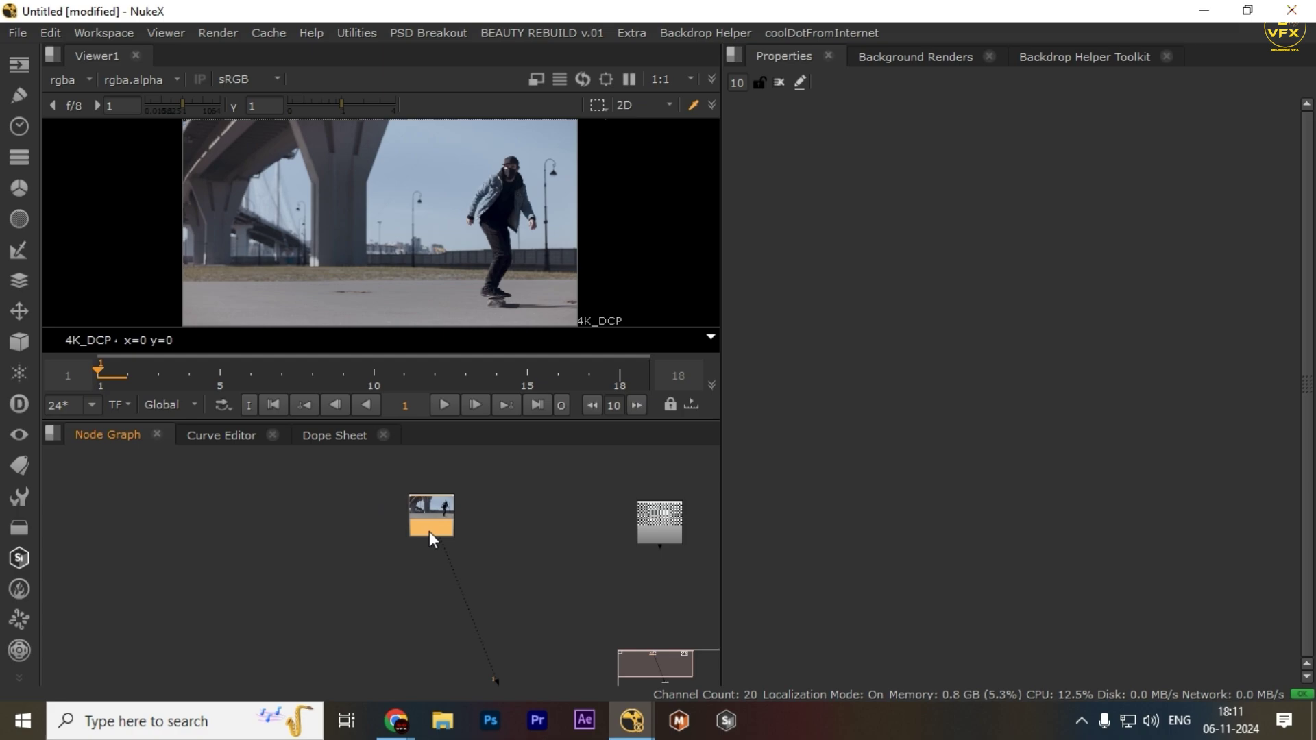
pyautogui.moveTo(532, 529); pyautogui.dragTo(463, 555)
pyautogui.moveTo(450, 494); pyautogui.dragTo(266, 579)
pyautogui.scroll(-2, 423, 568)
pyautogui.moveTo(423, 569); pyautogui.dragTo(486, 556)
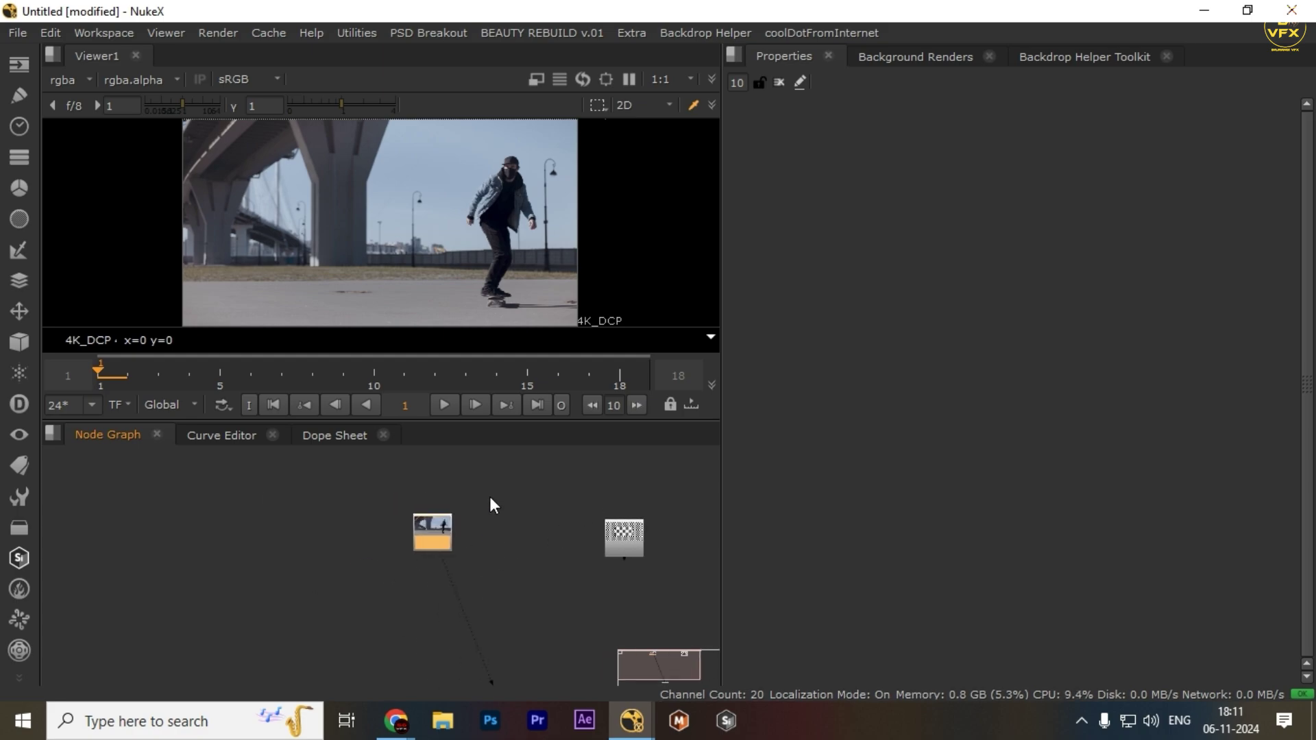
pyautogui.moveTo(493, 481); pyautogui.dragTo(387, 539)
pyautogui.scroll(-2, 433, 549)
pyautogui.moveTo(536, 553); pyautogui.dragTo(608, 471)
pyautogui.scroll(3, 540, 501)
pyautogui.scroll(-1, 523, 528)
pyautogui.moveTo(497, 534); pyautogui.dragTo(496, 585)
# Add a LensDistortion node in the empty area between the skateboard footage and the checkerboard grid
pyautogui.click(496, 585)
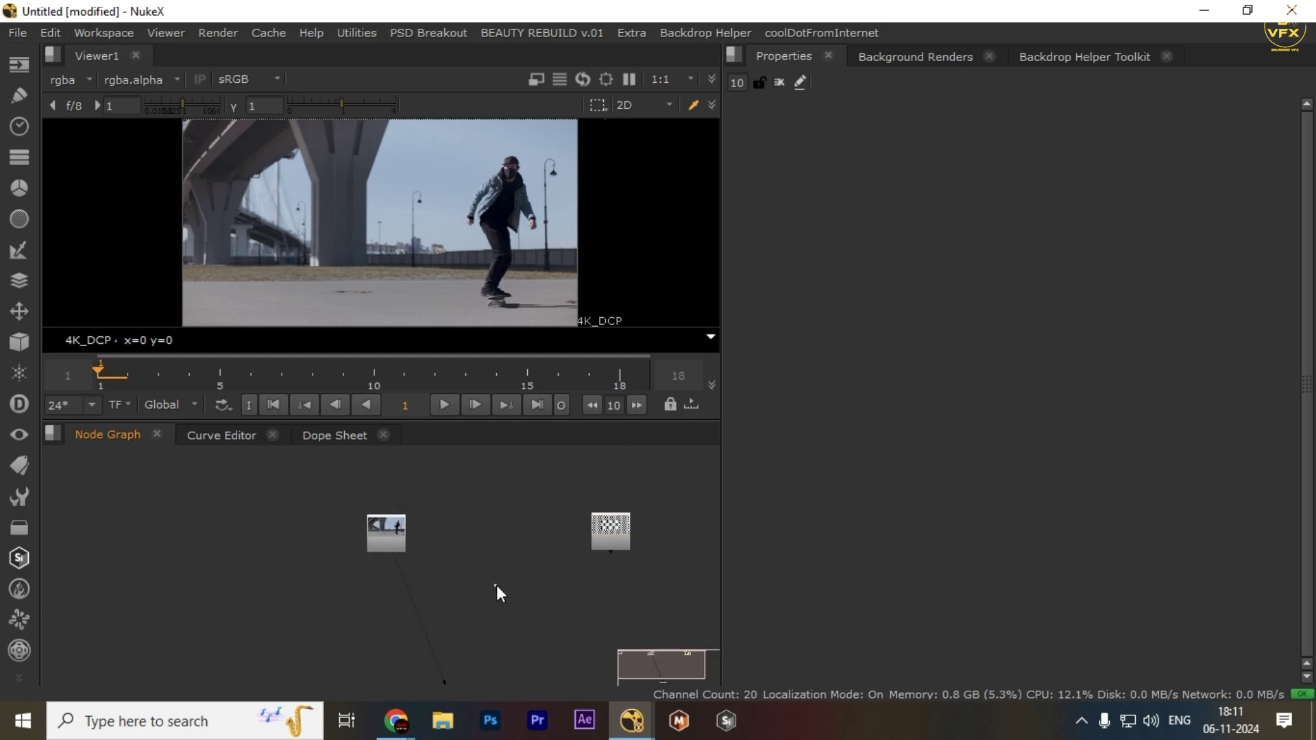
pyautogui.press('Tab')
pyautogui.write('lens')
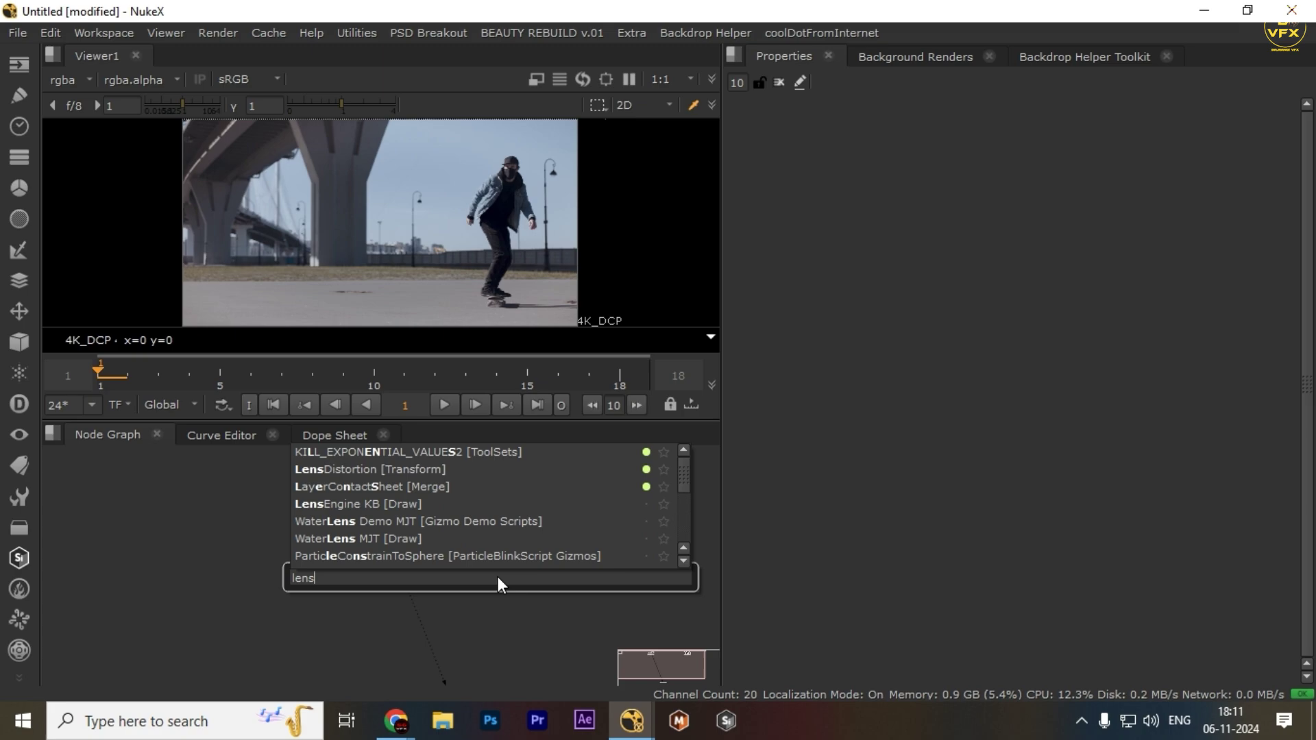
pyautogui.press('Down')
pyautogui.press('Return')
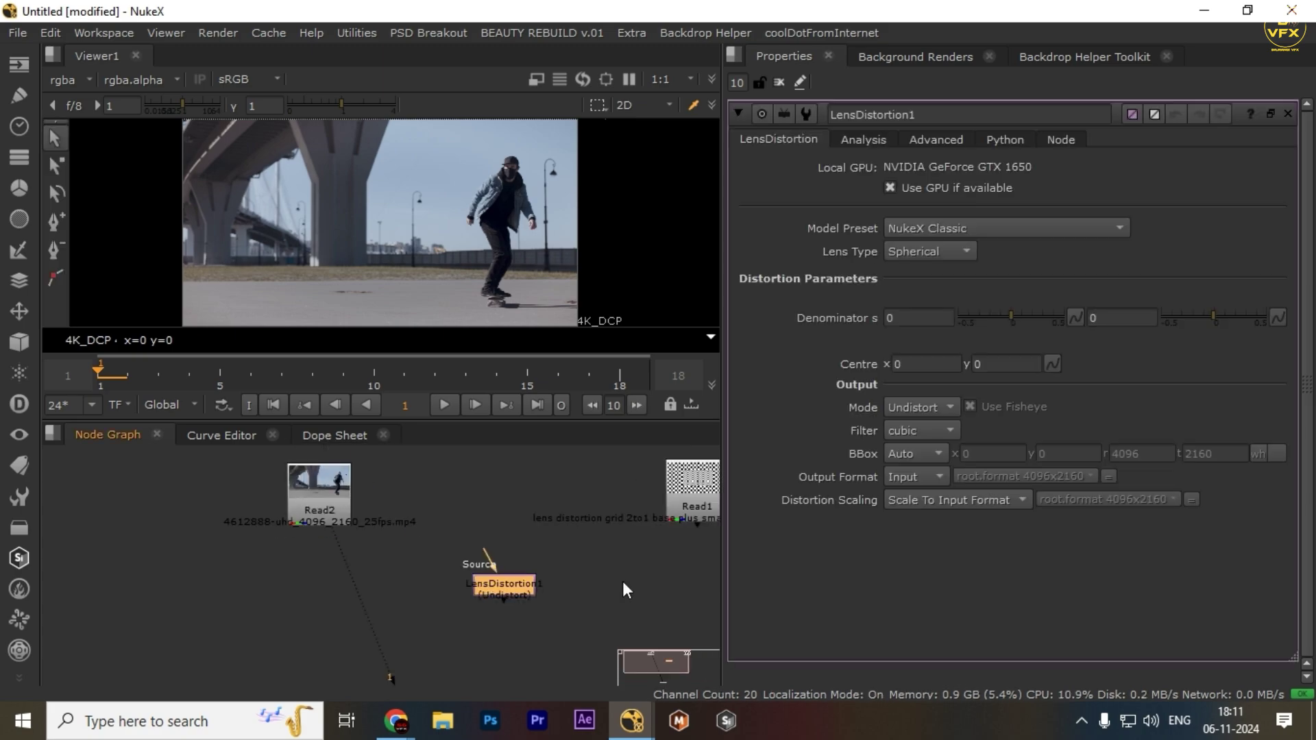
# Connect the LensDistortion node's source to the checkerboard grid's Read node and place it beneath that node
pyautogui.scroll(-2, 513, 557)
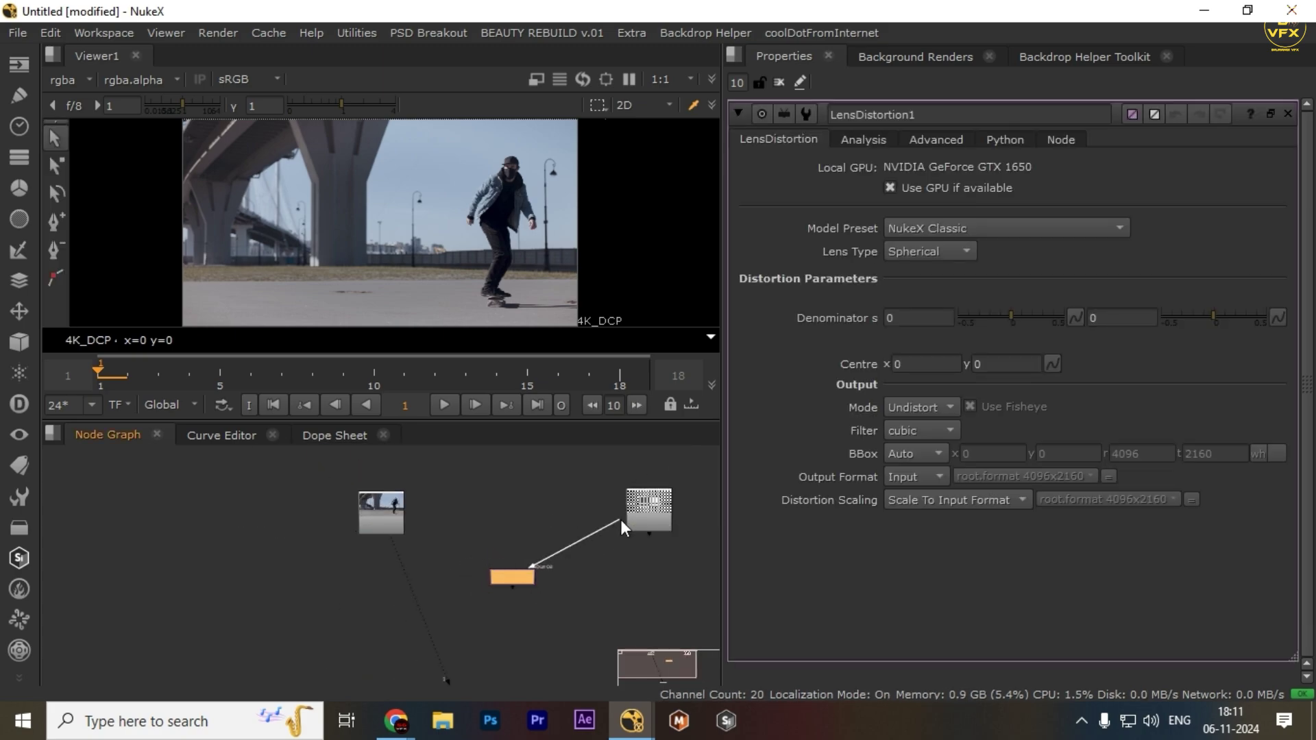
pyautogui.scroll(-1, 552, 565)
pyautogui.scroll(-2, 552, 565)
pyautogui.moveTo(531, 574); pyautogui.dragTo(589, 580)
pyautogui.moveTo(664, 499); pyautogui.dragTo(483, 597)
pyautogui.press('y')
pyautogui.click(642, 588)
# Show the LensDistortion node's output for the checkerboard grid in the viewer
pyautogui.scroll(1, 644, 590)
pyautogui.scroll(3, 644, 589)
pyautogui.click(395, 581)
pyautogui.scroll(-2, 395, 581)
pyautogui.click(489, 587)
pyautogui.press('1')
pyautogui.click(417, 632)
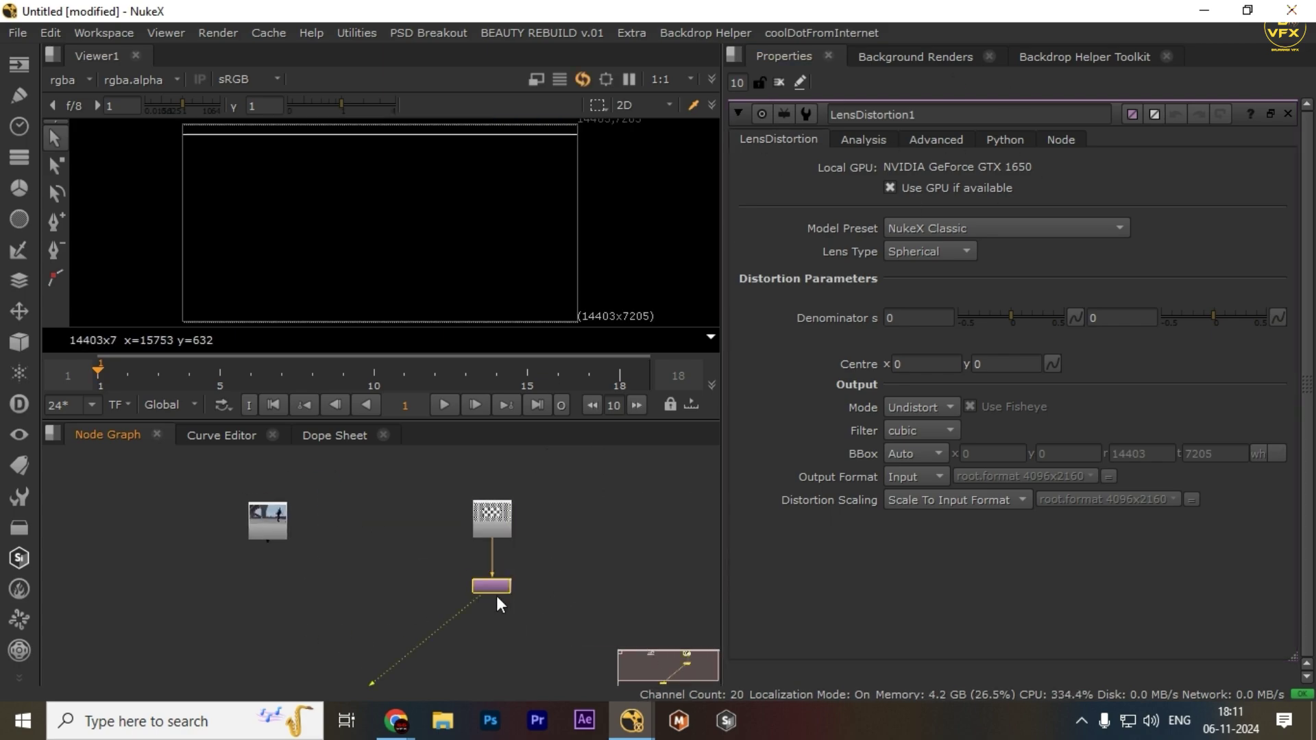
# Enable the grid detection preview in the LensDistortion node's analysis options and expand the detection settings
pyautogui.click(936, 140)
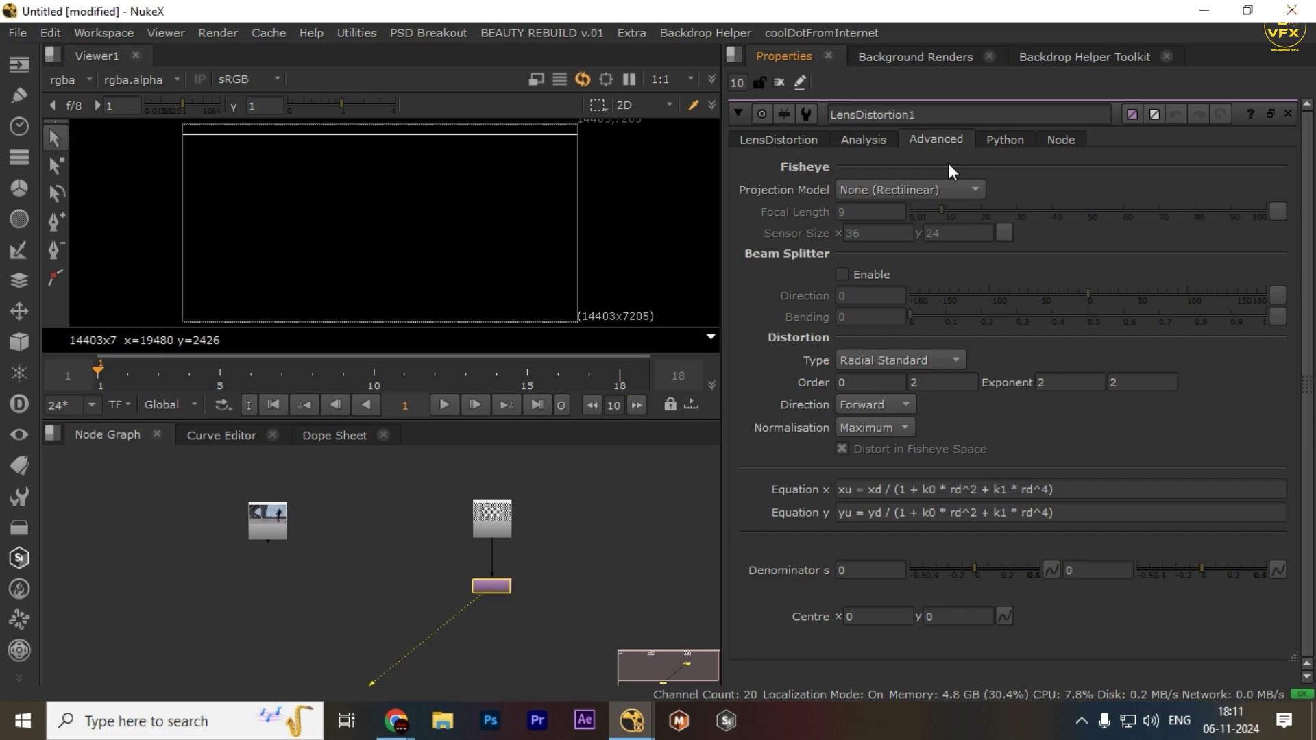
pyautogui.click(865, 140)
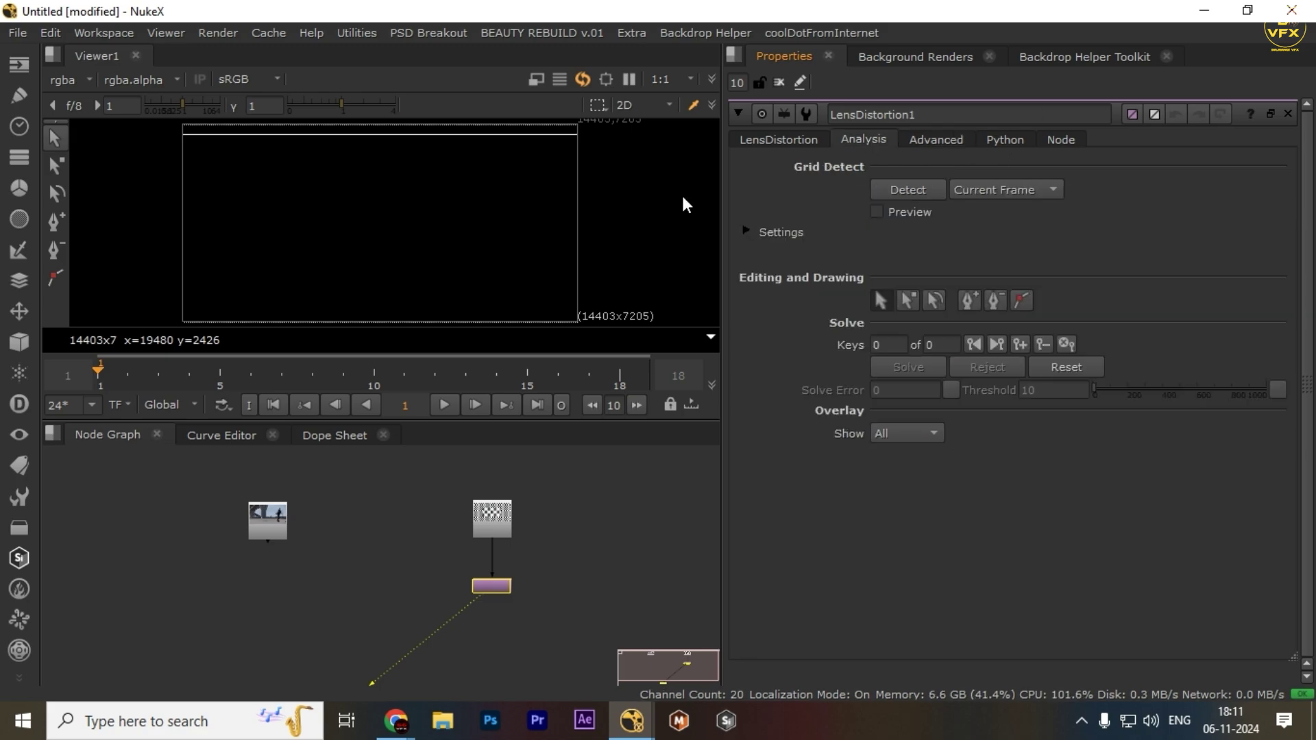
pyautogui.click(487, 588)
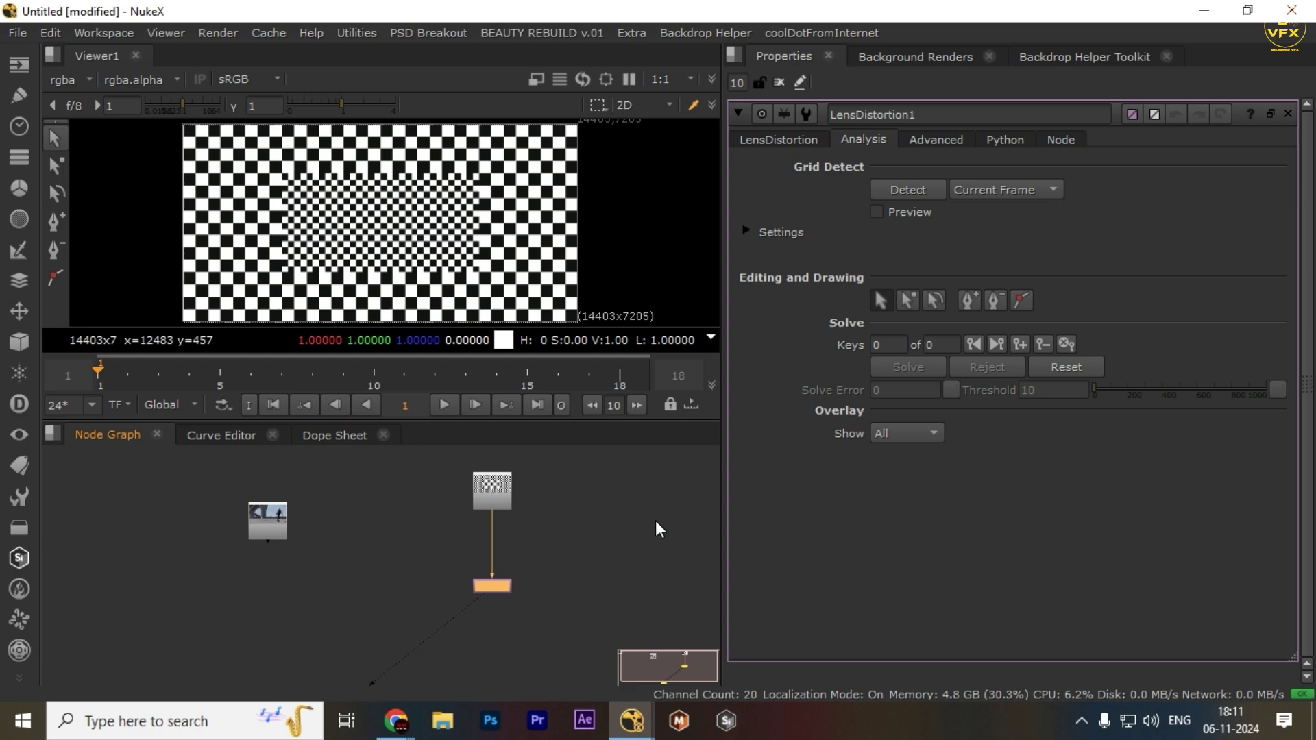
pyautogui.click(891, 213)
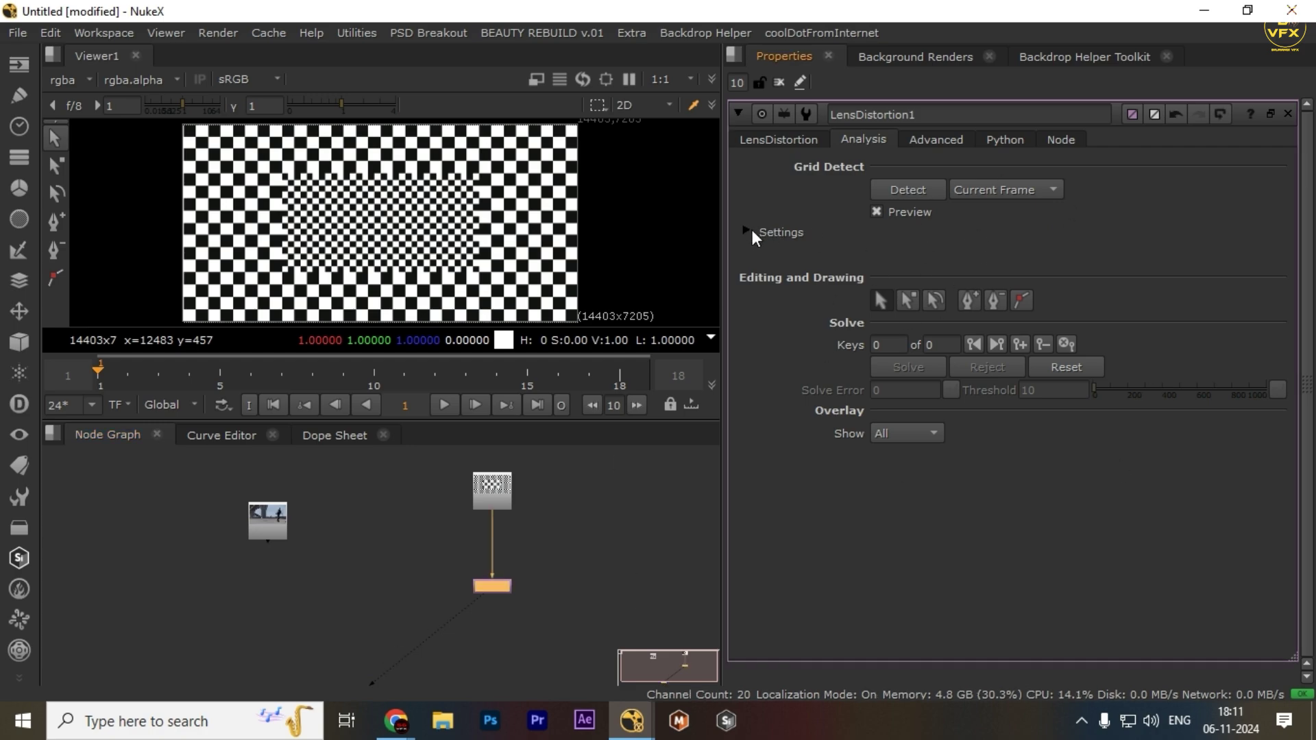
pyautogui.click(742, 233)
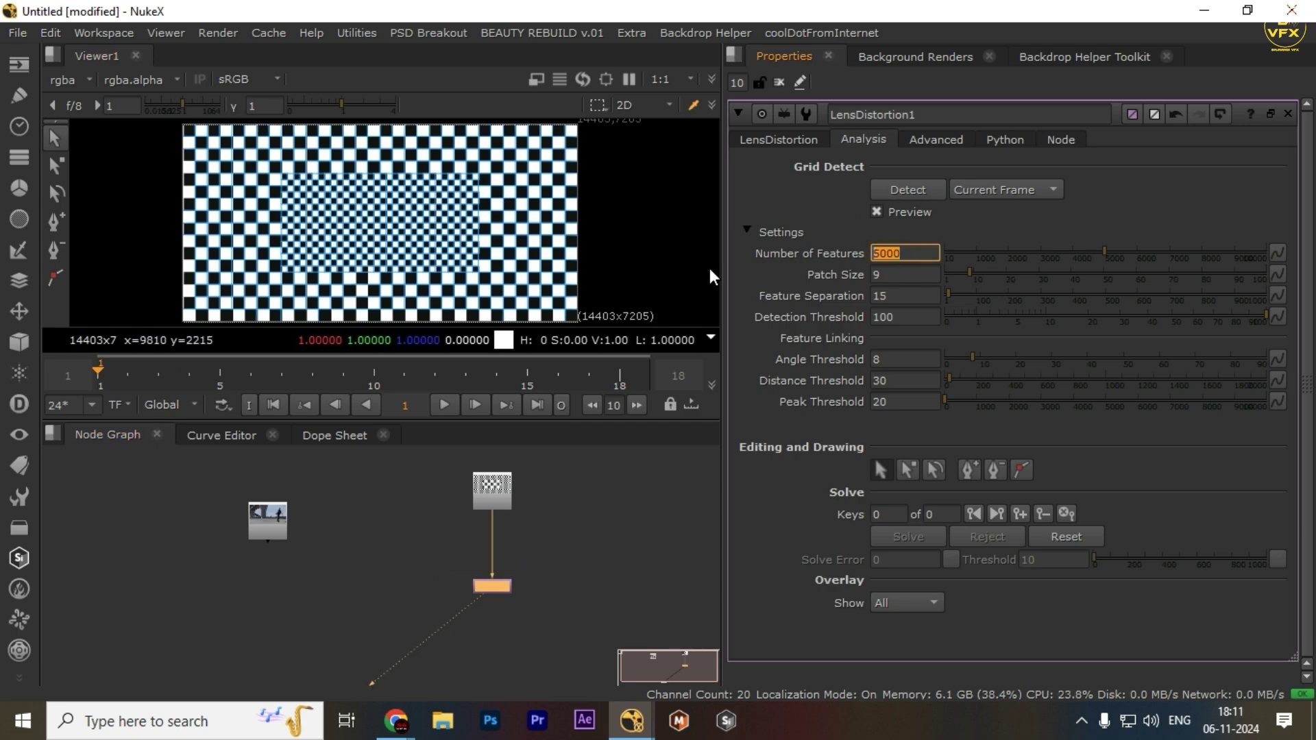
# Detect the checkerboard grid on the current frame and solve the lens distortion from it
pyautogui.click(922, 255)
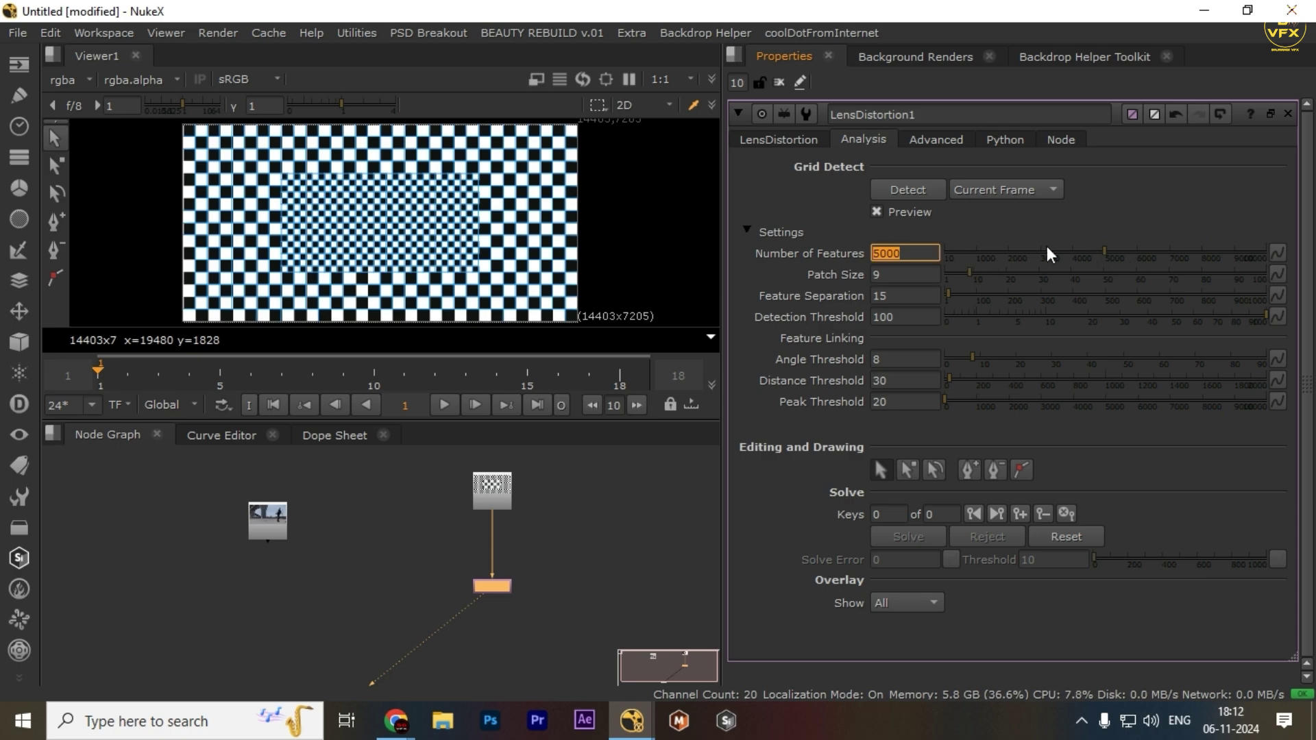
pyautogui.click(892, 283)
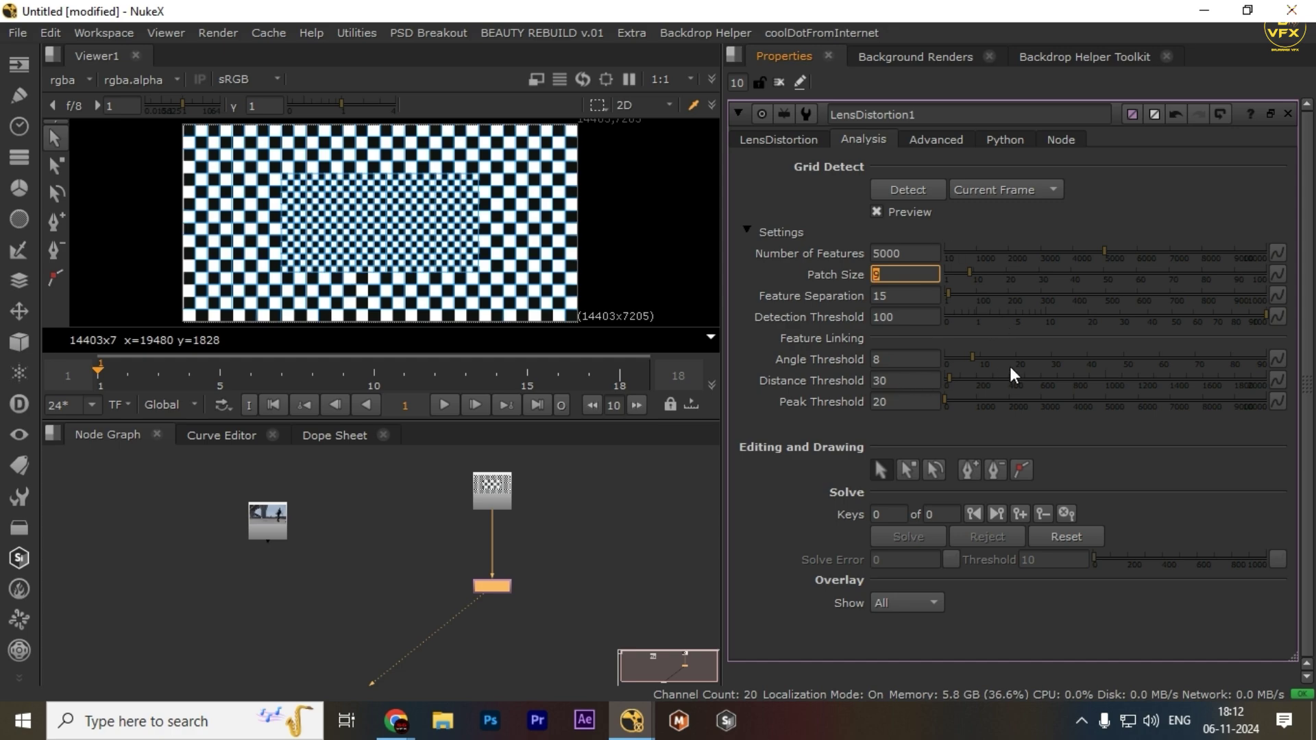
pyautogui.click(450, 612)
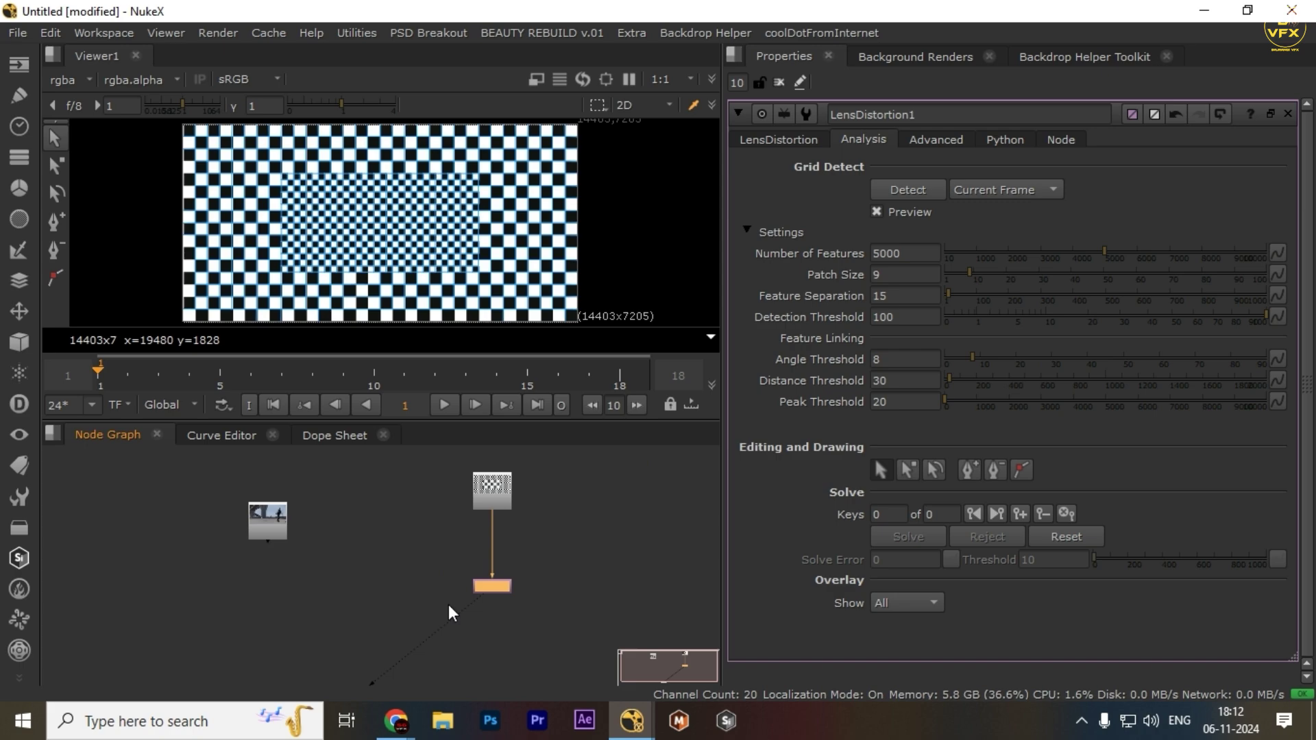
pyautogui.doubleClick(254, 508)
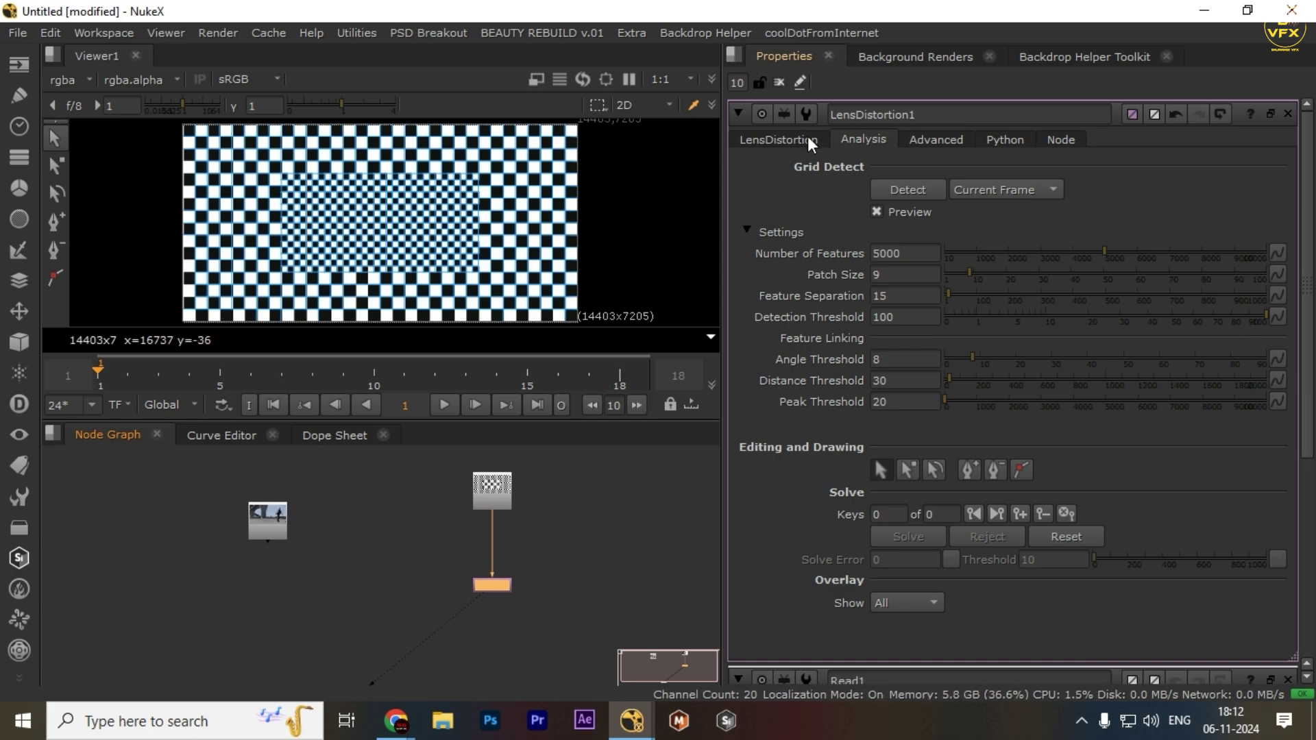
pyautogui.click(915, 188)
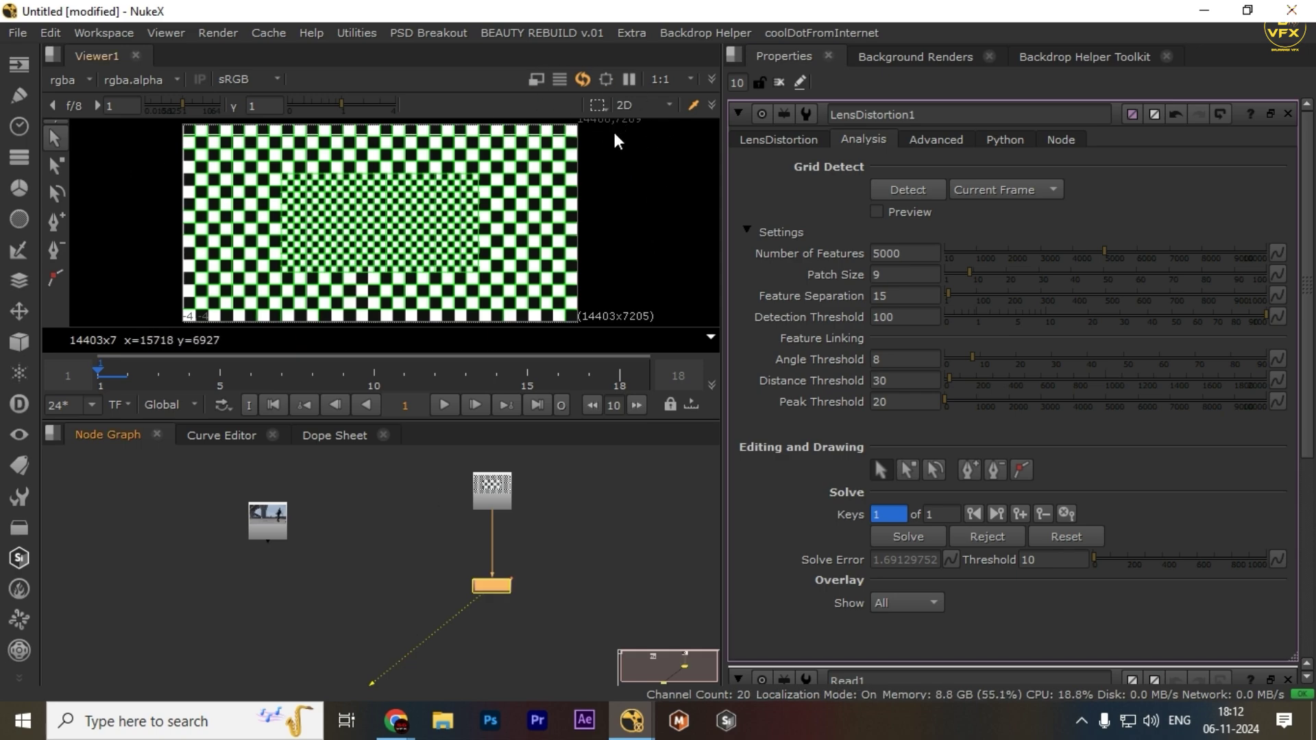
pyautogui.click(577, 515)
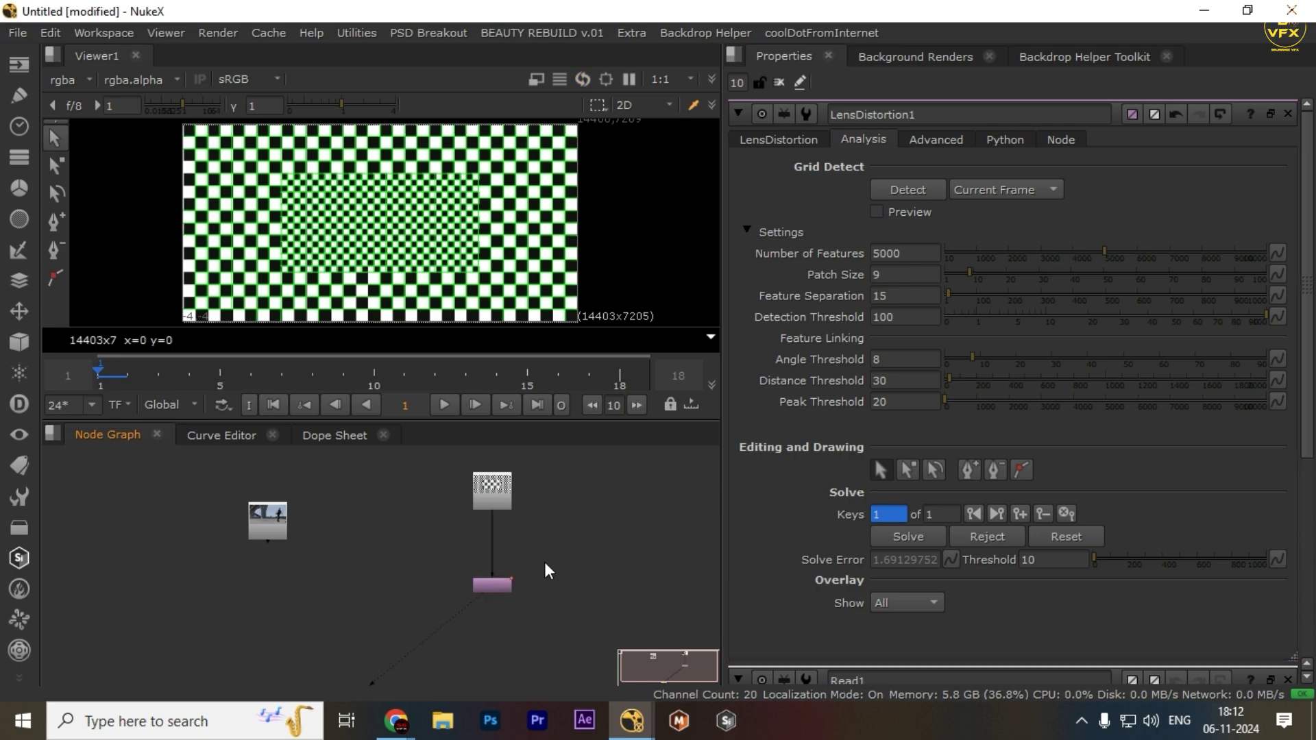
# Disconnect the solved LensDistortion node from the checkerboard grid and connect it beneath the skateboard footage's Read node
pyautogui.moveTo(495, 519); pyautogui.dragTo(426, 590)
pyautogui.scroll(-2, 523, 589)
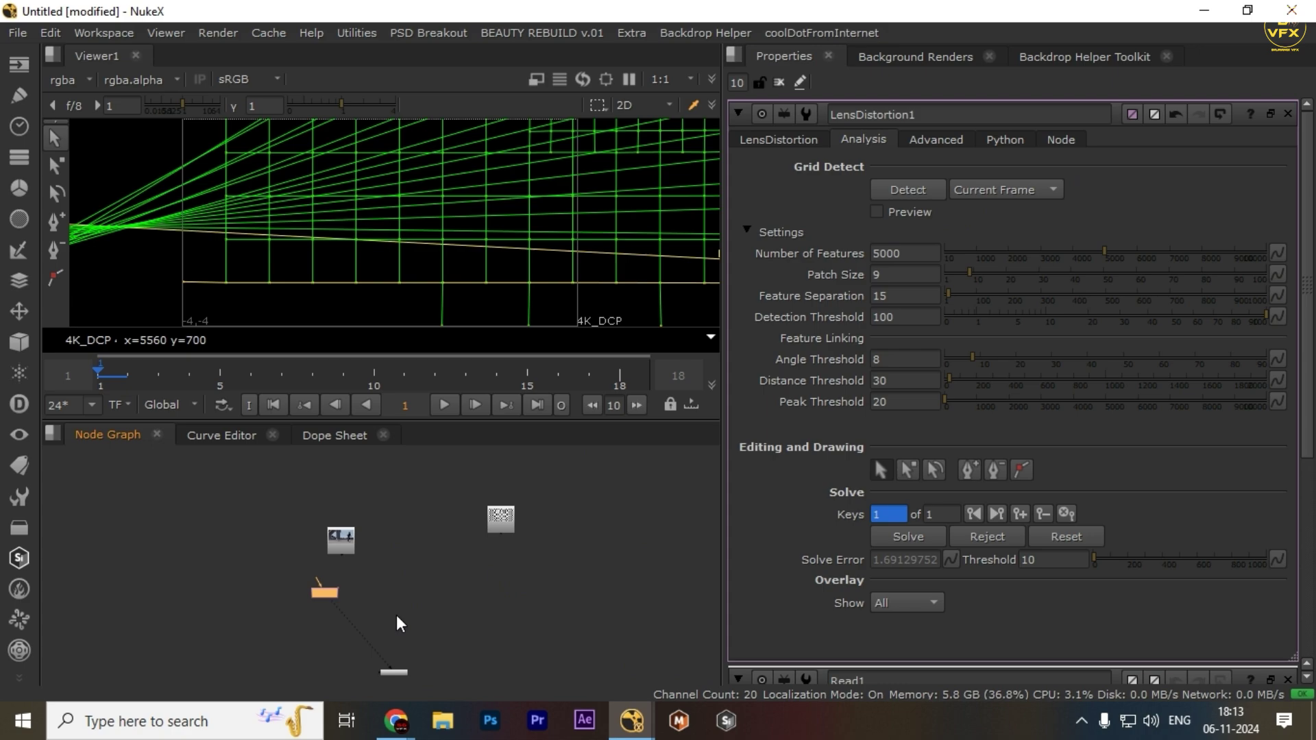
pyautogui.scroll(5, 387, 612)
pyautogui.scroll(-2, 289, 544)
pyautogui.moveTo(288, 579); pyautogui.dragTo(362, 573)
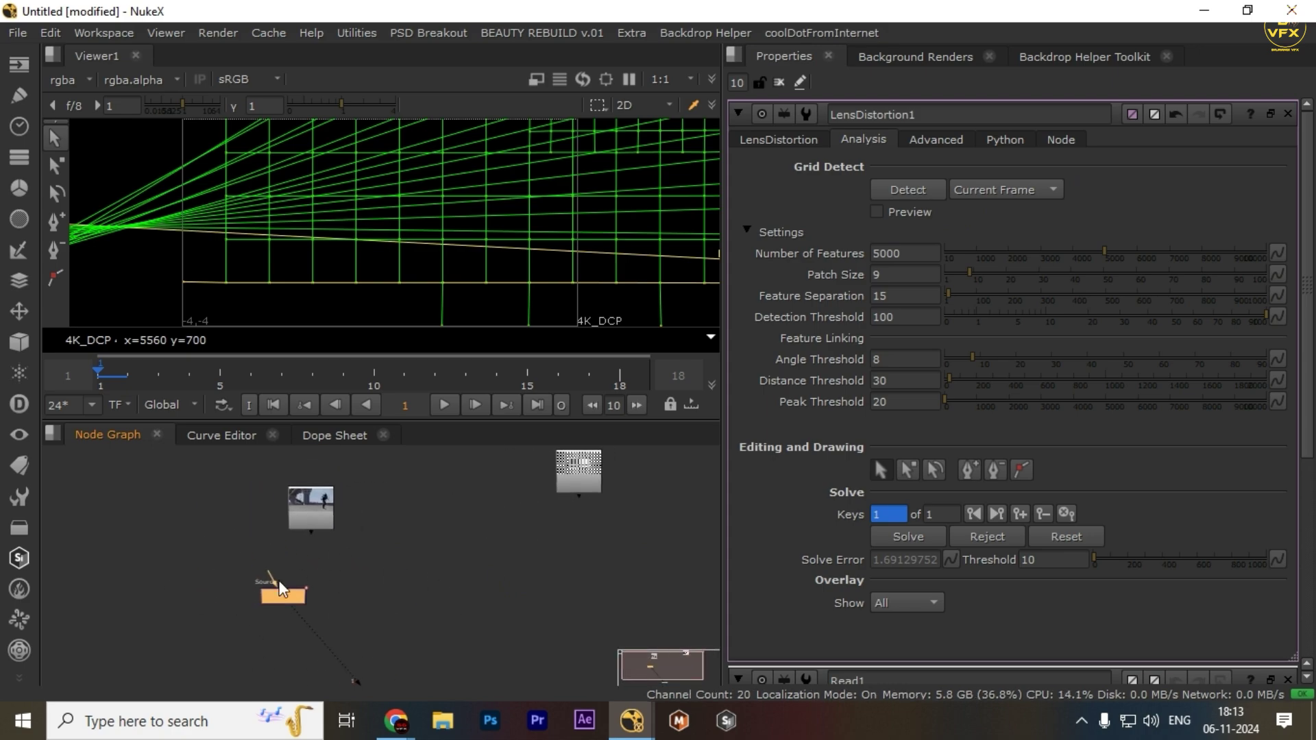
pyautogui.moveTo(285, 543); pyautogui.dragTo(308, 512)
pyautogui.moveTo(281, 593); pyautogui.dragTo(308, 584)
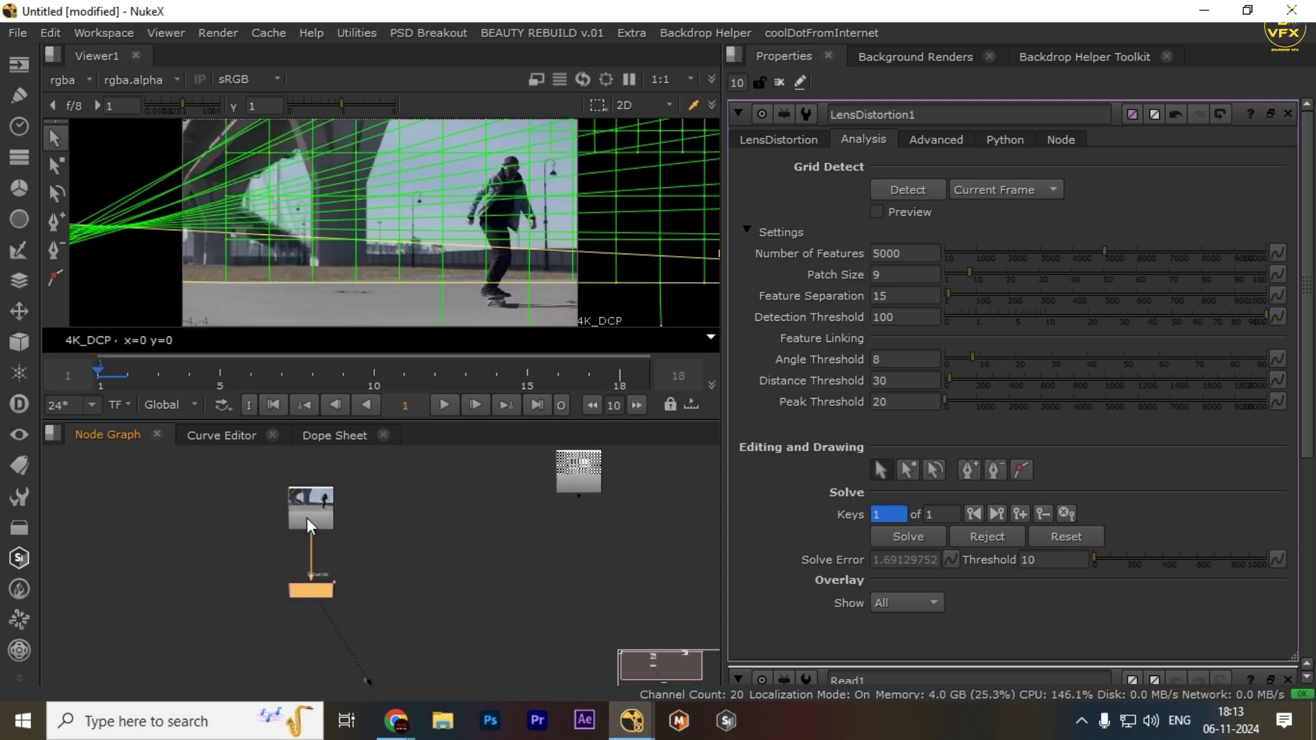
# Show the original skateboard footage in the viewer with its properties open, and limit the open property panels to 1
pyautogui.click(311, 512)
pyautogui.press('1')
pyautogui.doubleClick(311, 511)
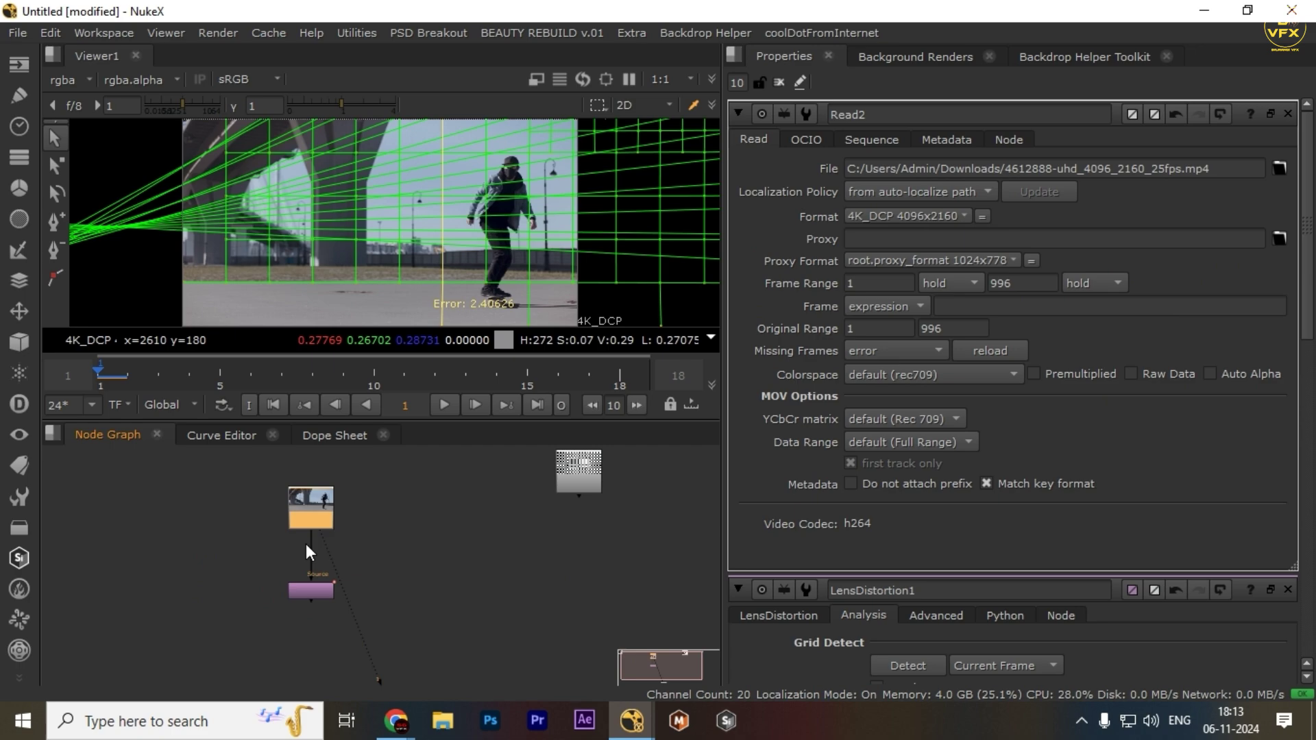
pyautogui.click(747, 82)
pyautogui.press('BackSpace')
pyautogui.press('Return')
pyautogui.click(524, 515)
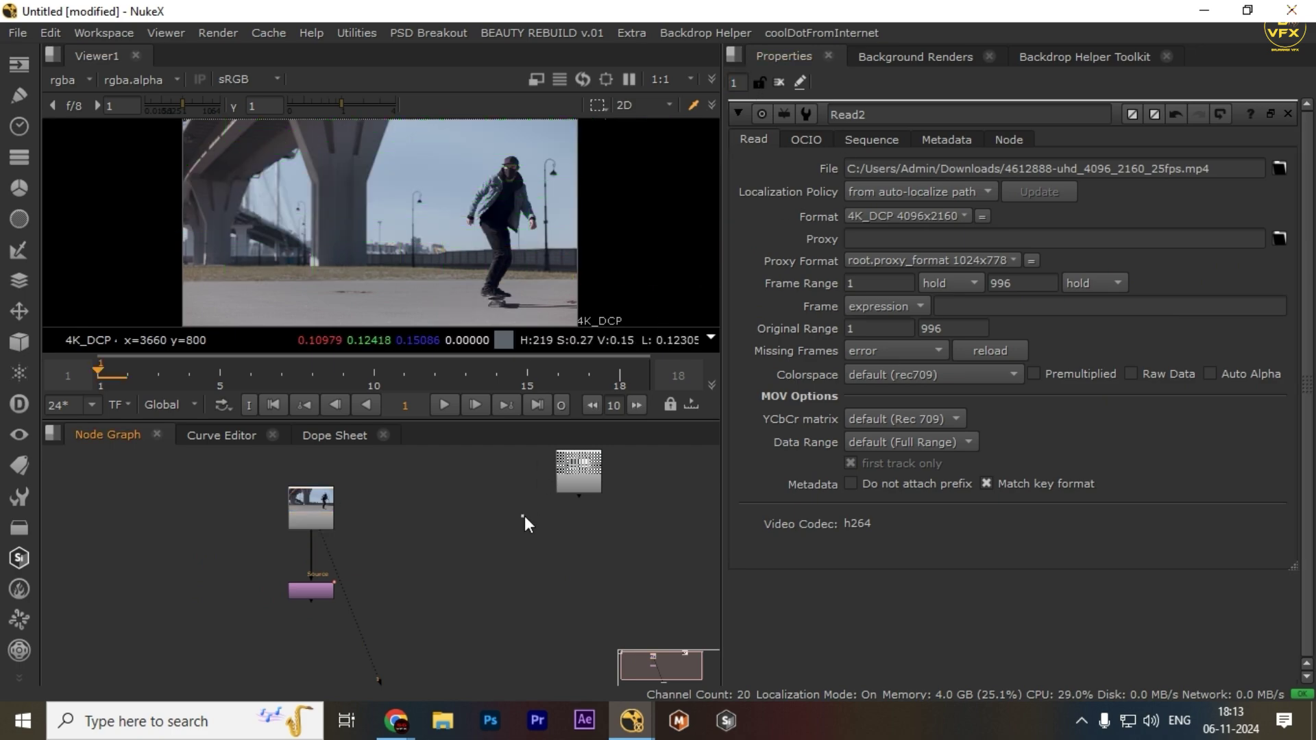
# View the LensDistortion output in the enlarged viewer and examine the frame's corners against the original footage
pyautogui.click(328, 507)
pyautogui.moveTo(446, 567); pyautogui.dragTo(192, 648)
pyautogui.press('1')
pyautogui.click(216, 569)
pyautogui.press('space')
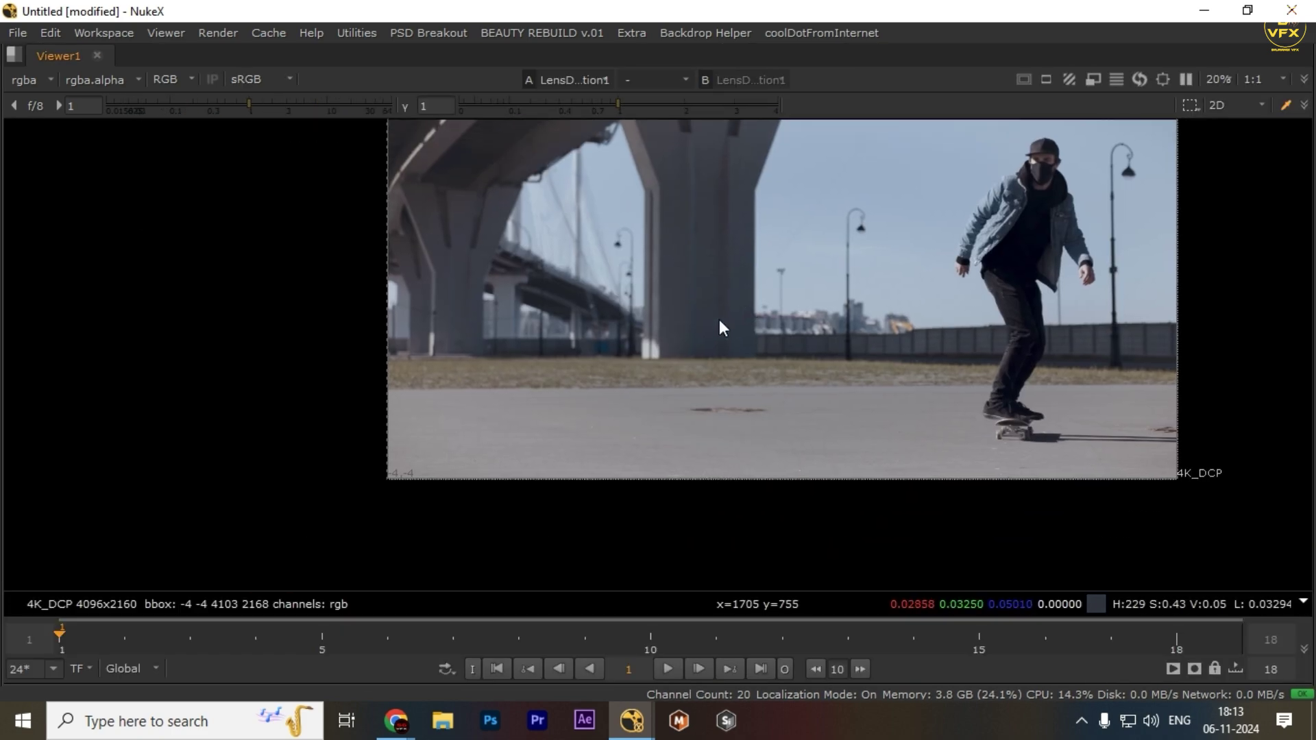
pyautogui.scroll(5, 391, 448)
pyautogui.scroll(7, 390, 452)
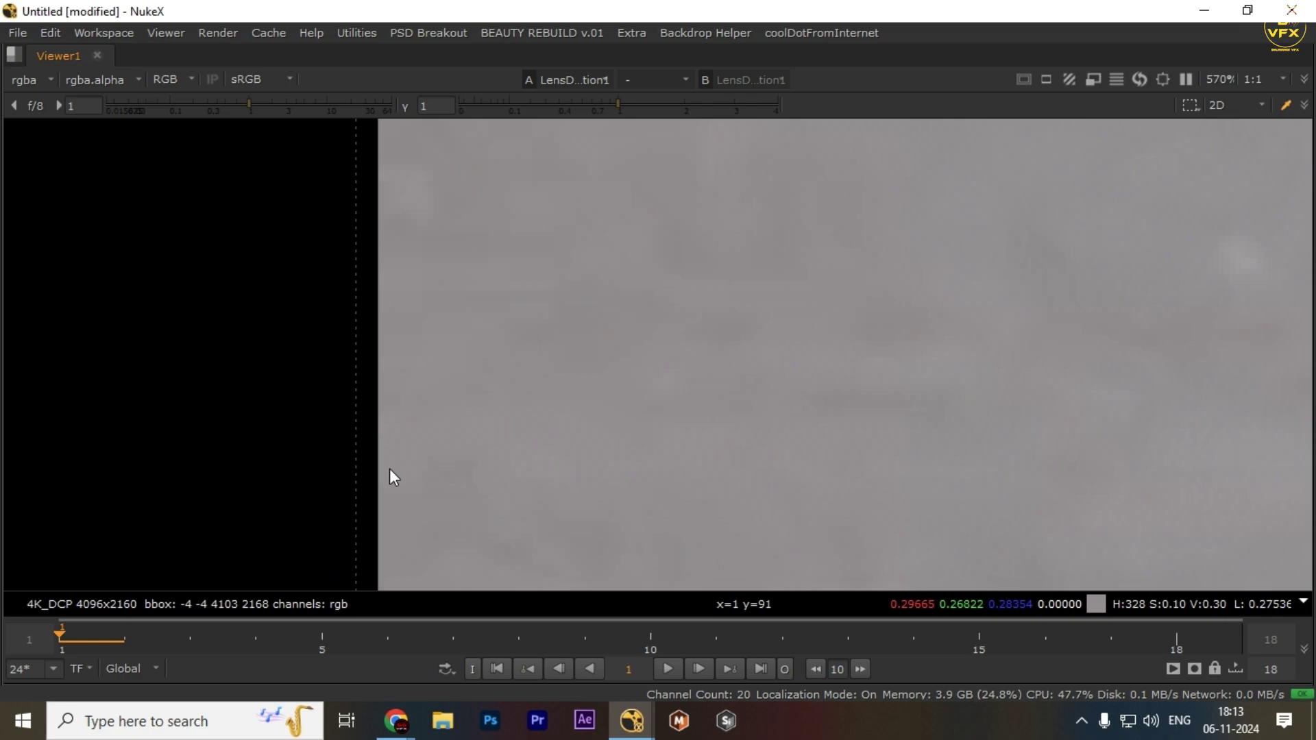
pyautogui.scroll(-10, 89, 418)
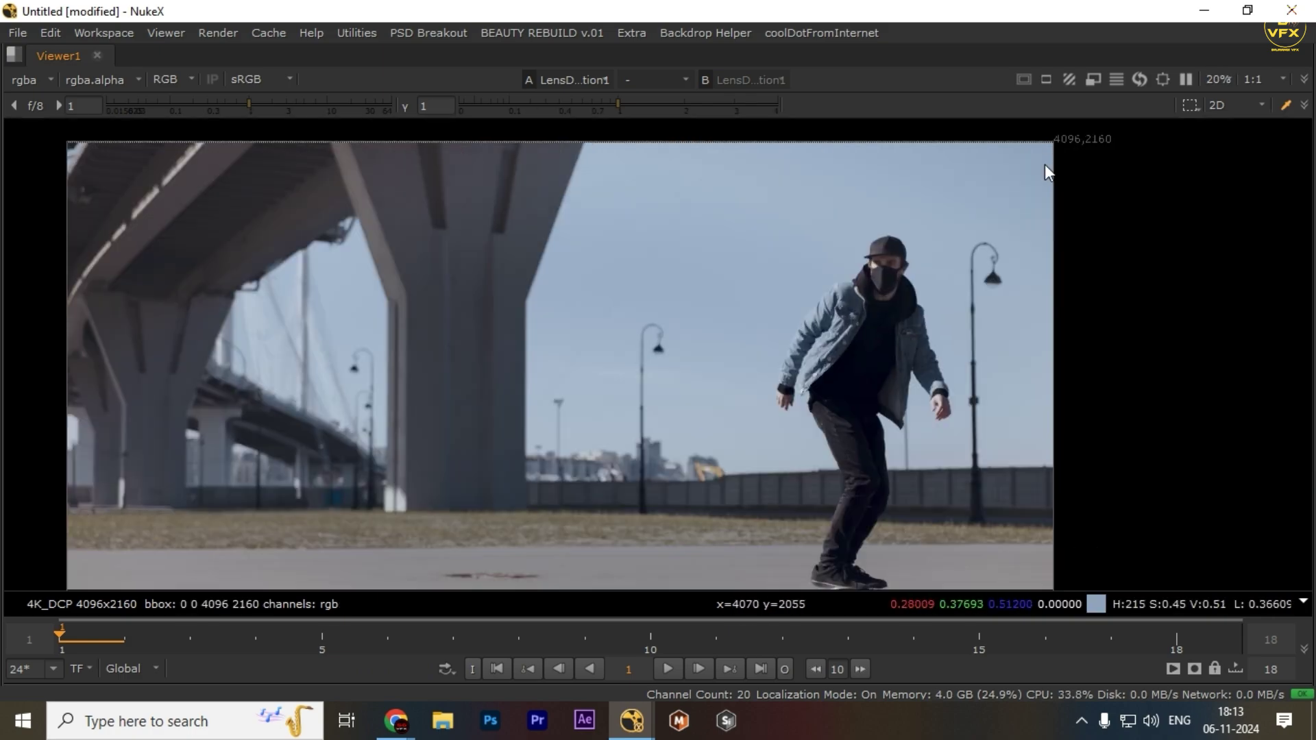
pyautogui.scroll(7, 891, 309)
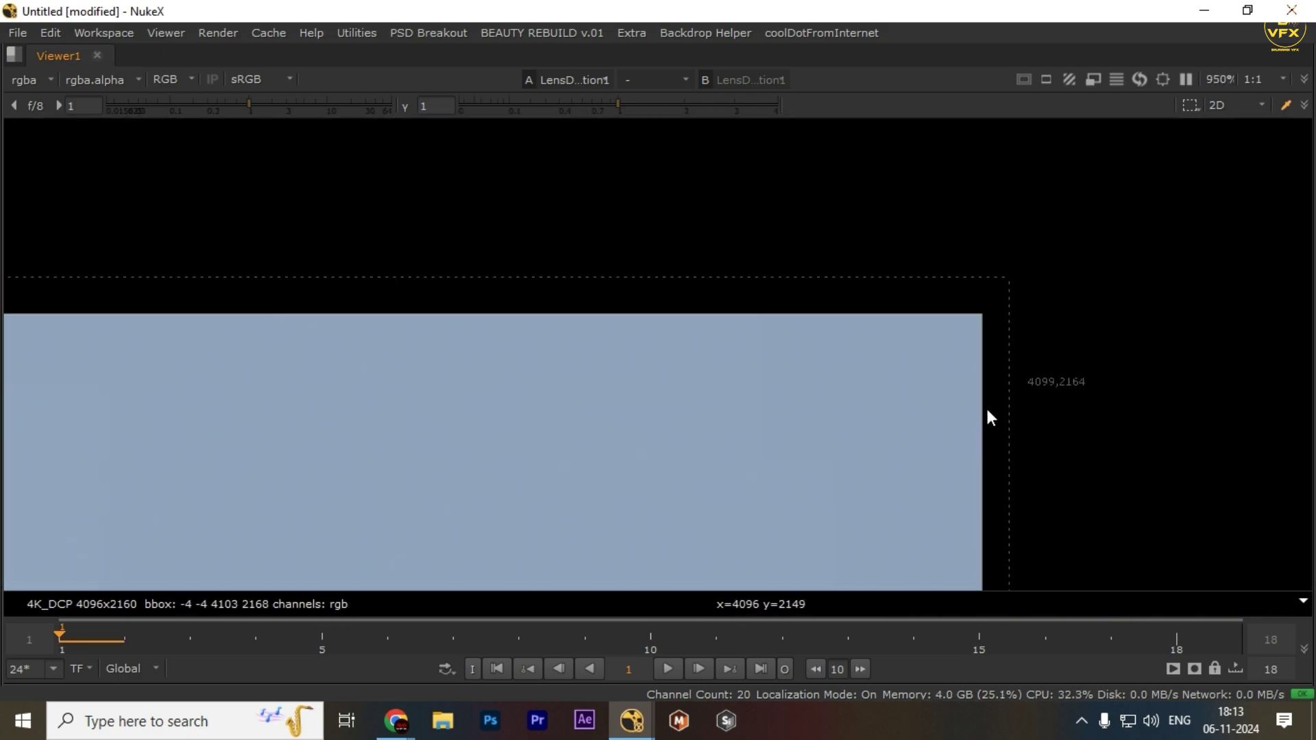
pyautogui.press('space')
pyautogui.scroll(-8, 499, 265)
pyautogui.scroll(2, 474, 233)
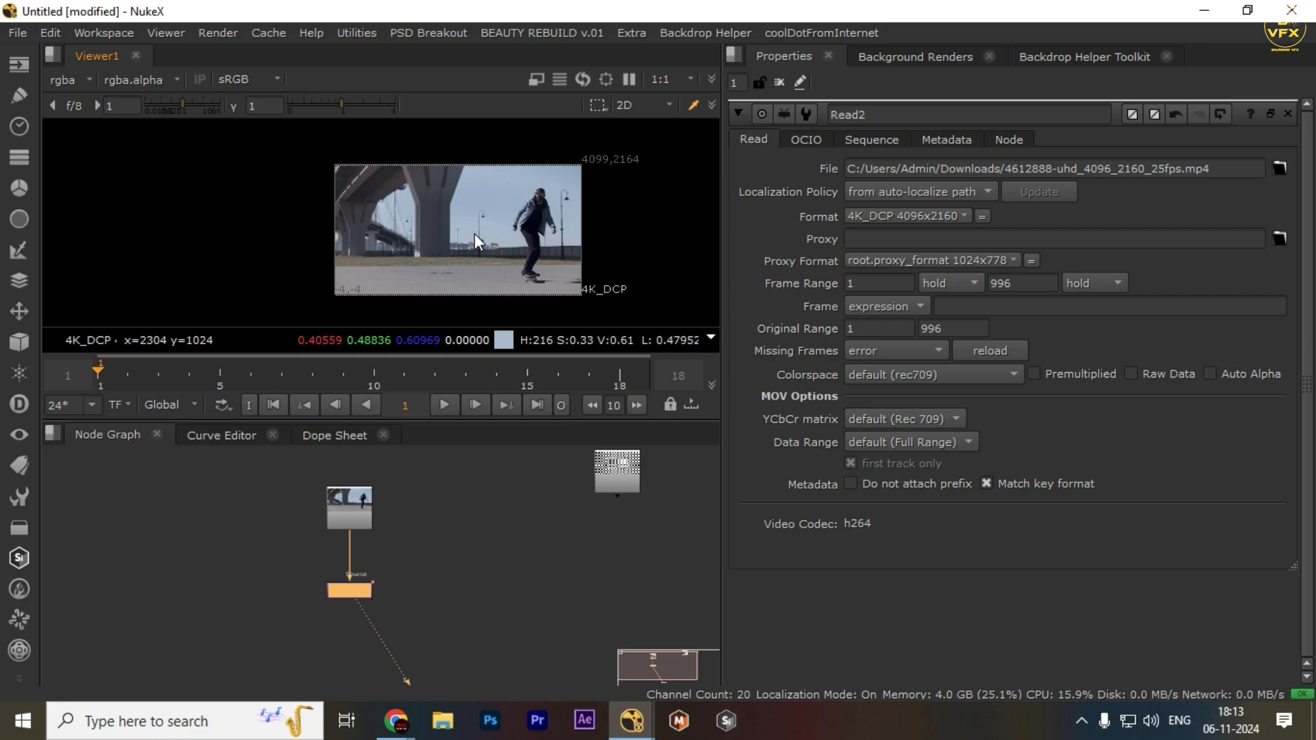
# Make the enlarged viewer display the image's full bounding box and examine the footage's lower edge
pyautogui.press('space')
pyautogui.rightClick(607, 322)
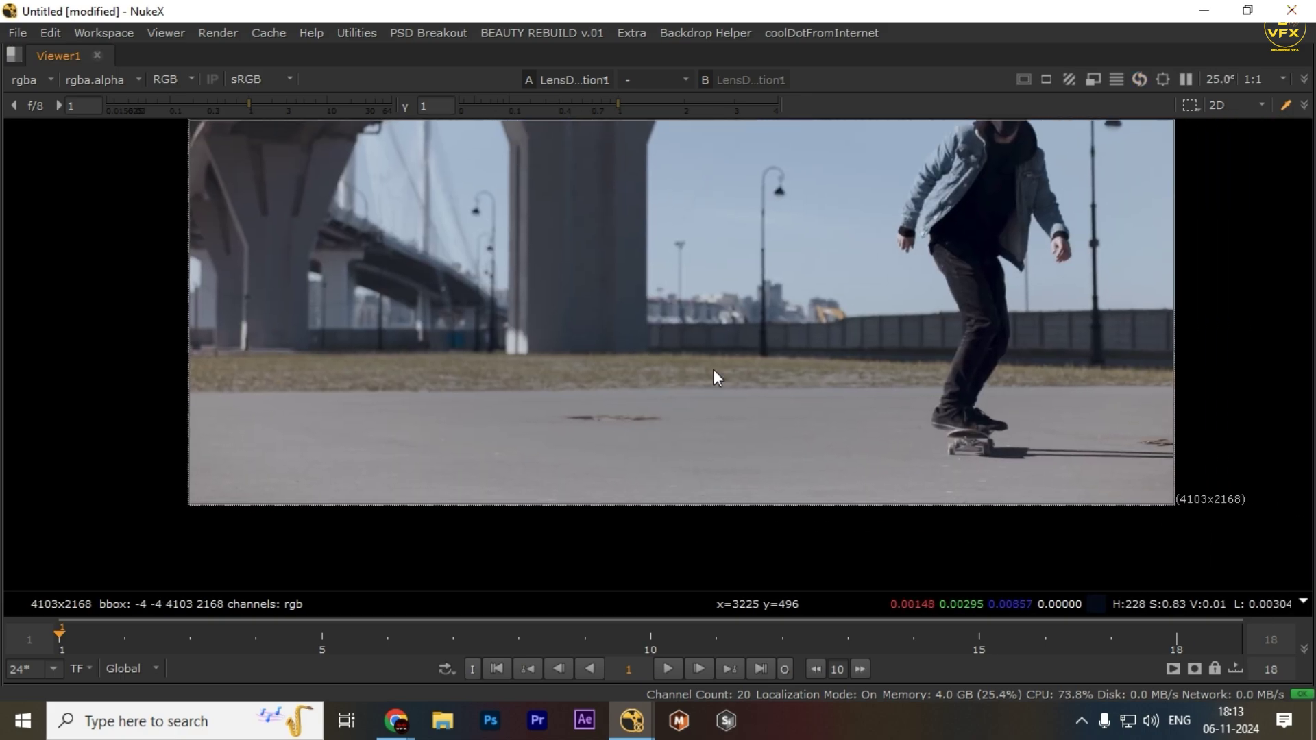
pyautogui.moveTo(716, 377); pyautogui.dragTo(370, 371)
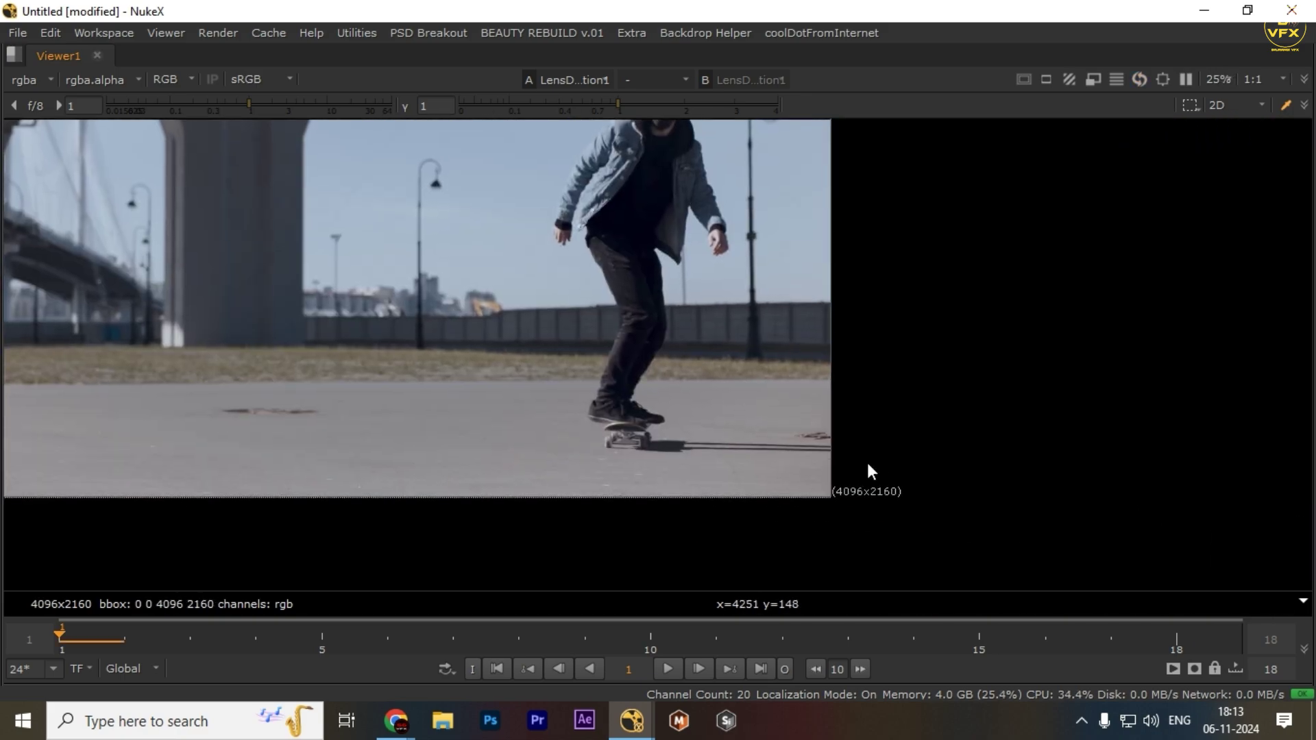
pyautogui.scroll(3, 706, 363)
pyautogui.press('space')
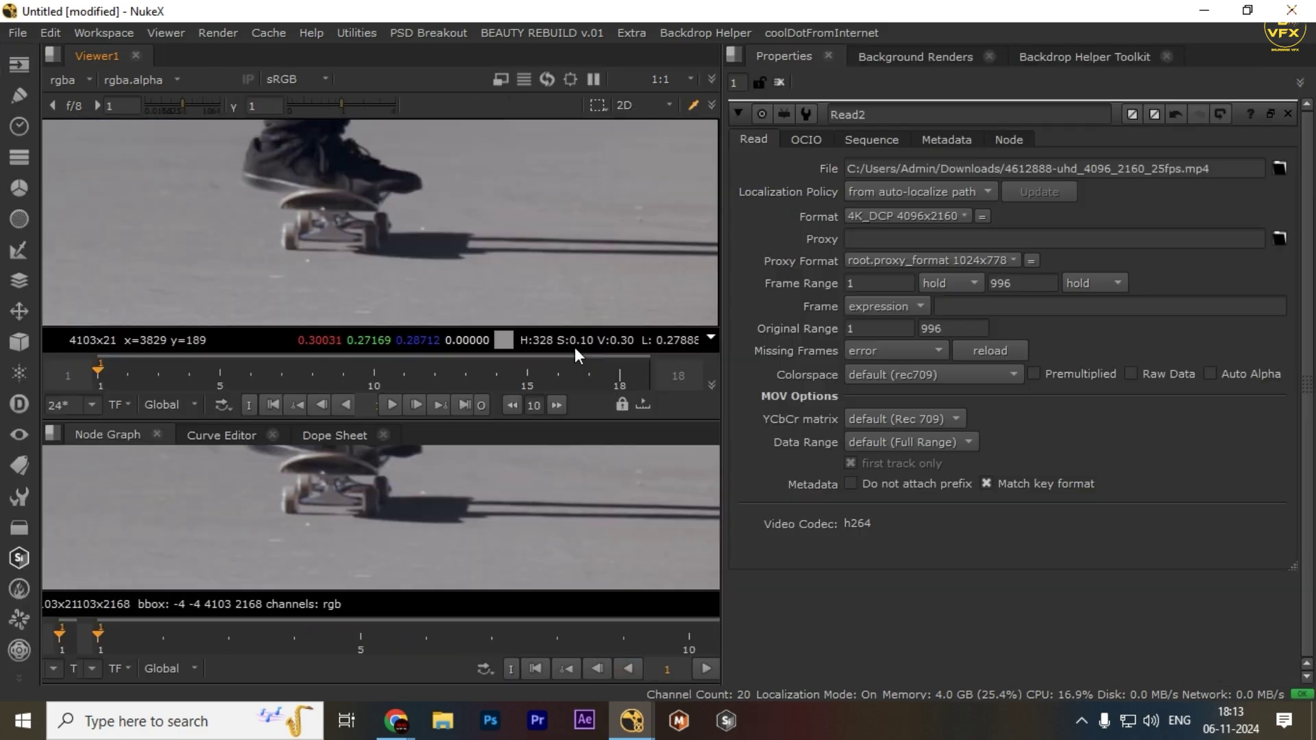
pyautogui.press('space')
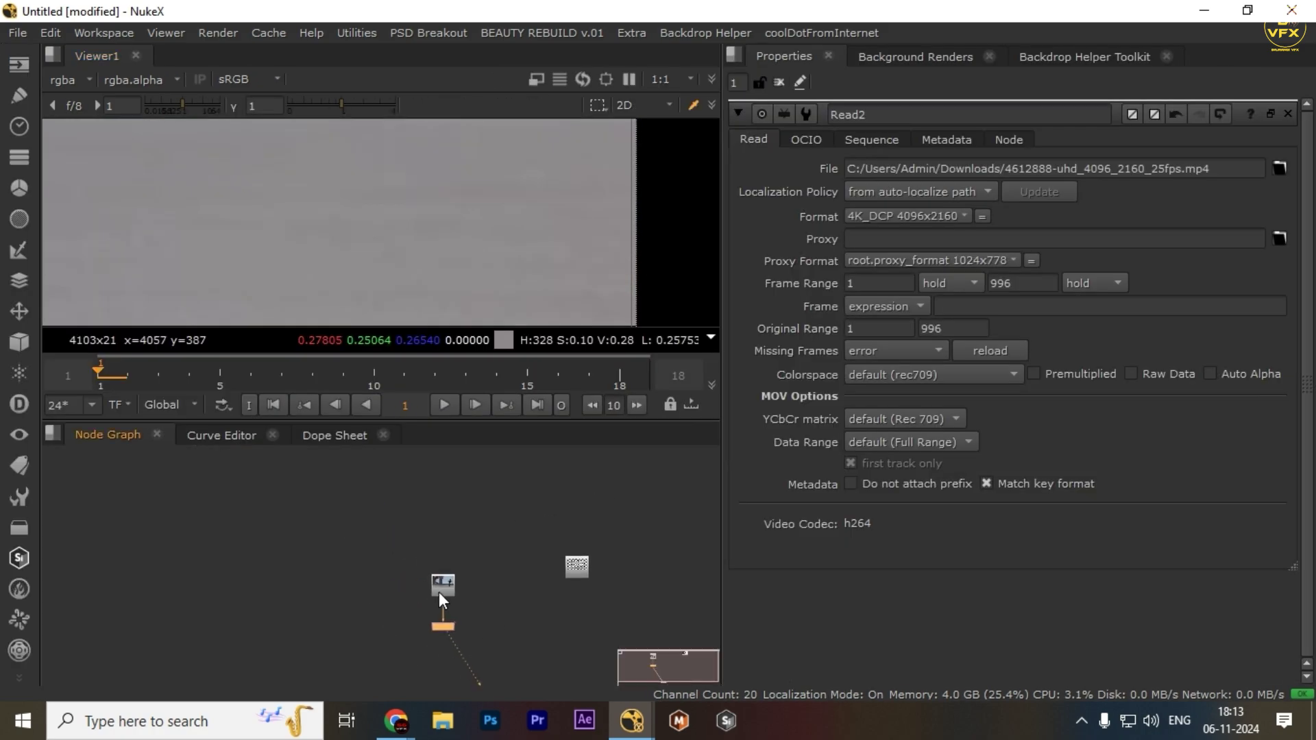
# Select the LensDistortion node and open the project settings to check the full size format
pyautogui.moveTo(466, 534); pyautogui.dragTo(430, 511)
pyautogui.click(458, 566)
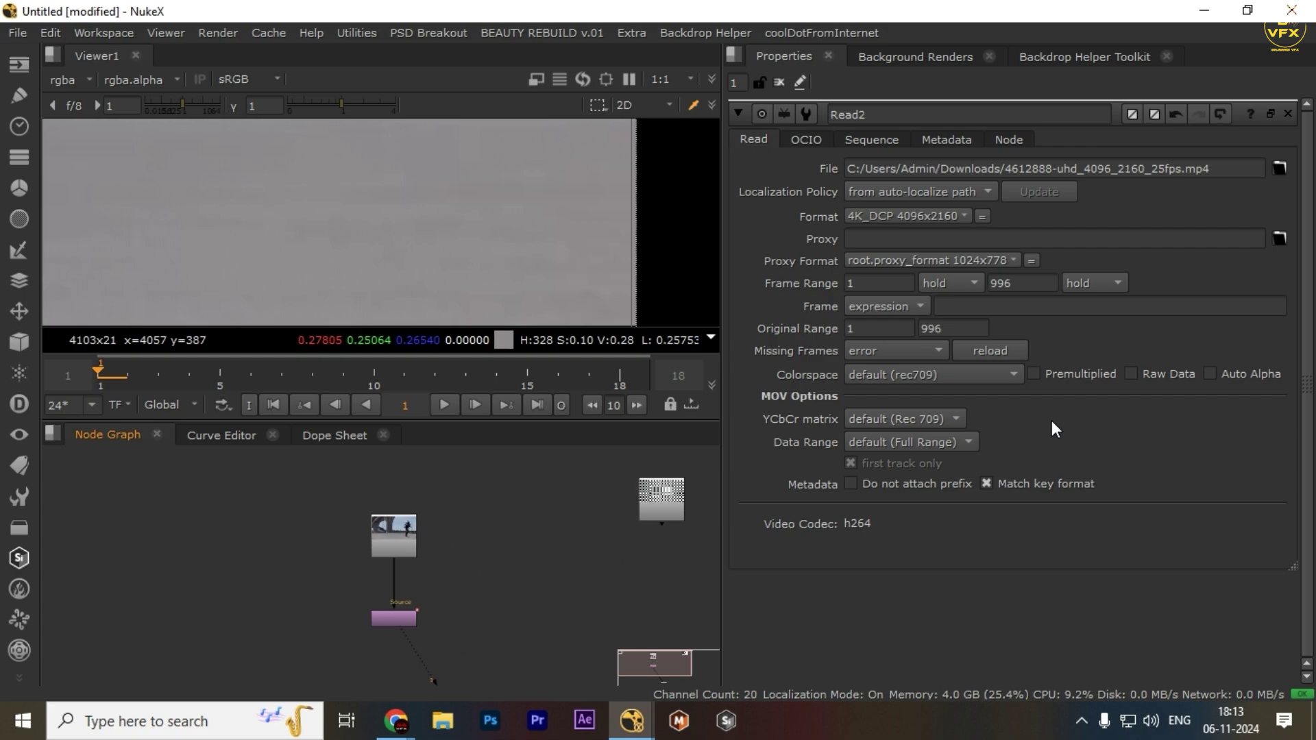
pyautogui.press('s')
pyautogui.moveTo(458, 573); pyautogui.dragTo(285, 661)
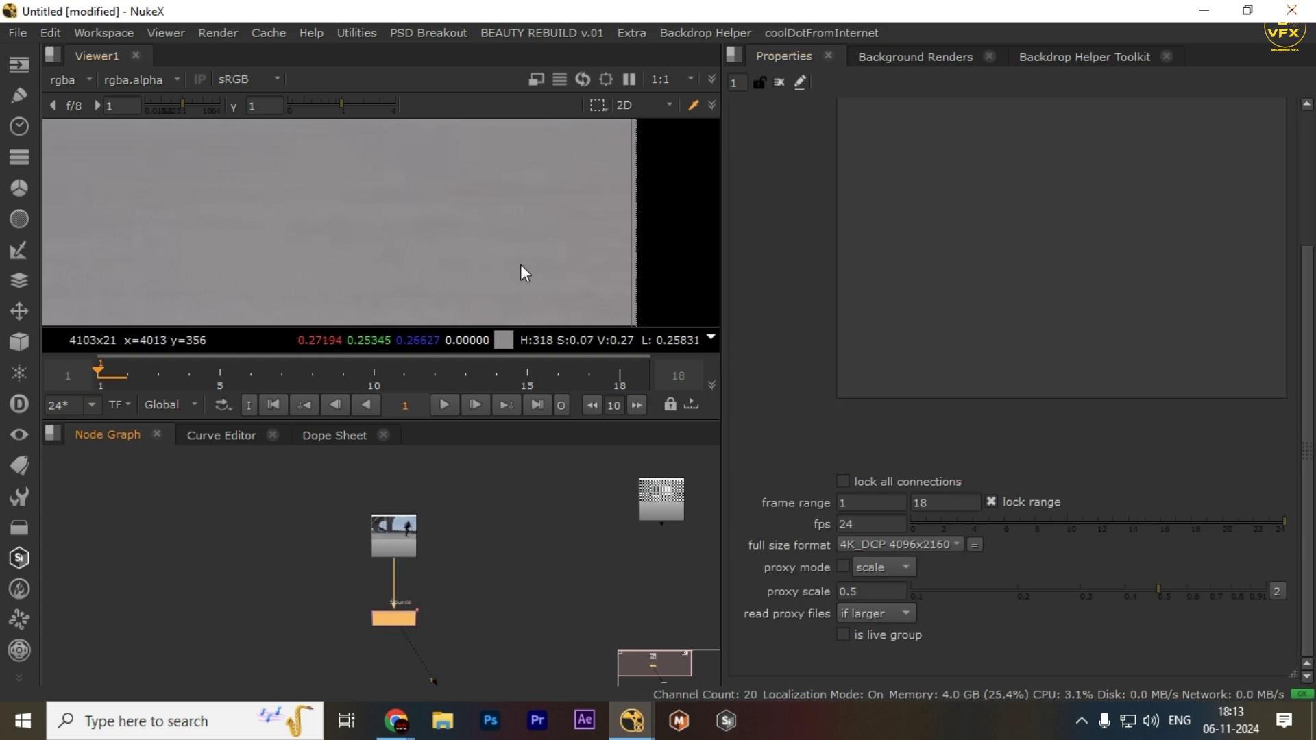
# Toggle the LensDistortion node off and on in the enlarged viewer and compare how the footage's edges and bounding box change
pyautogui.press('space')
pyautogui.scroll(-4, 948, 274)
pyautogui.moveTo(671, 308); pyautogui.dragTo(1234, 391)
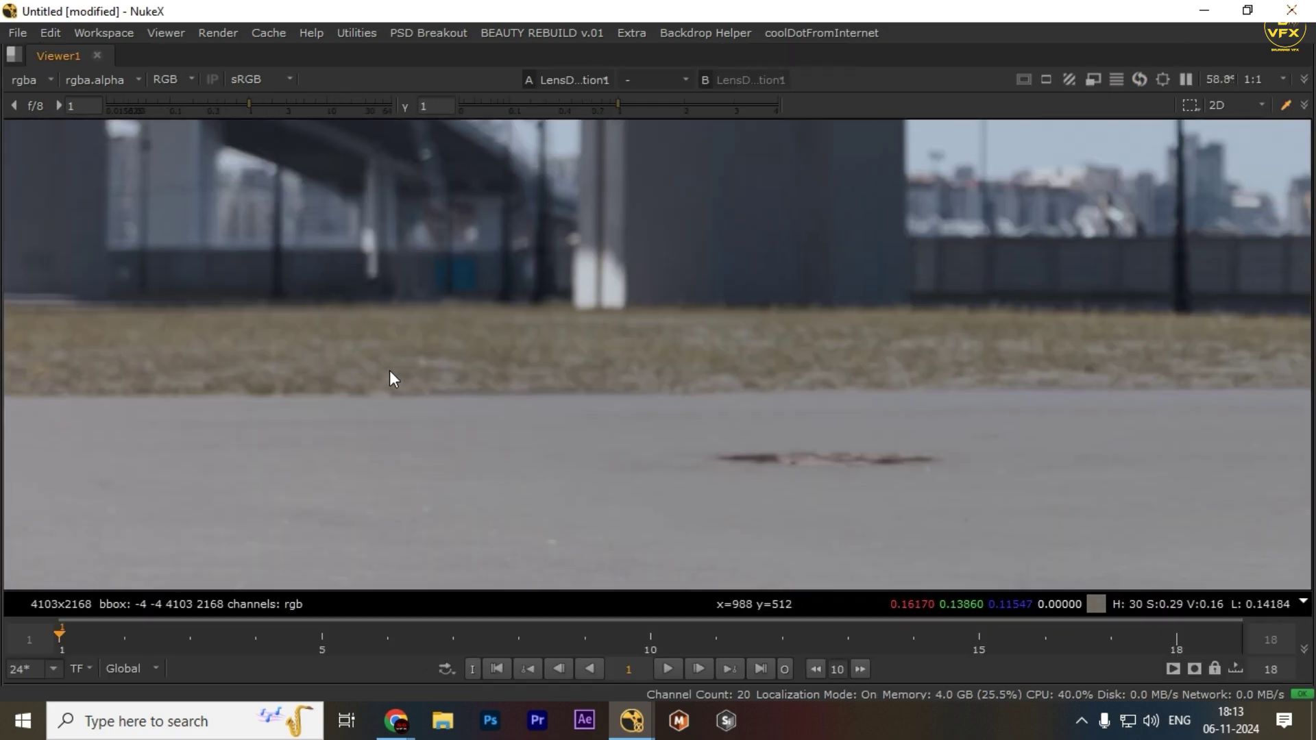
pyautogui.moveTo(391, 370); pyautogui.dragTo(959, 384)
pyautogui.scroll(4, 535, 279)
pyautogui.scroll(2, 459, 462)
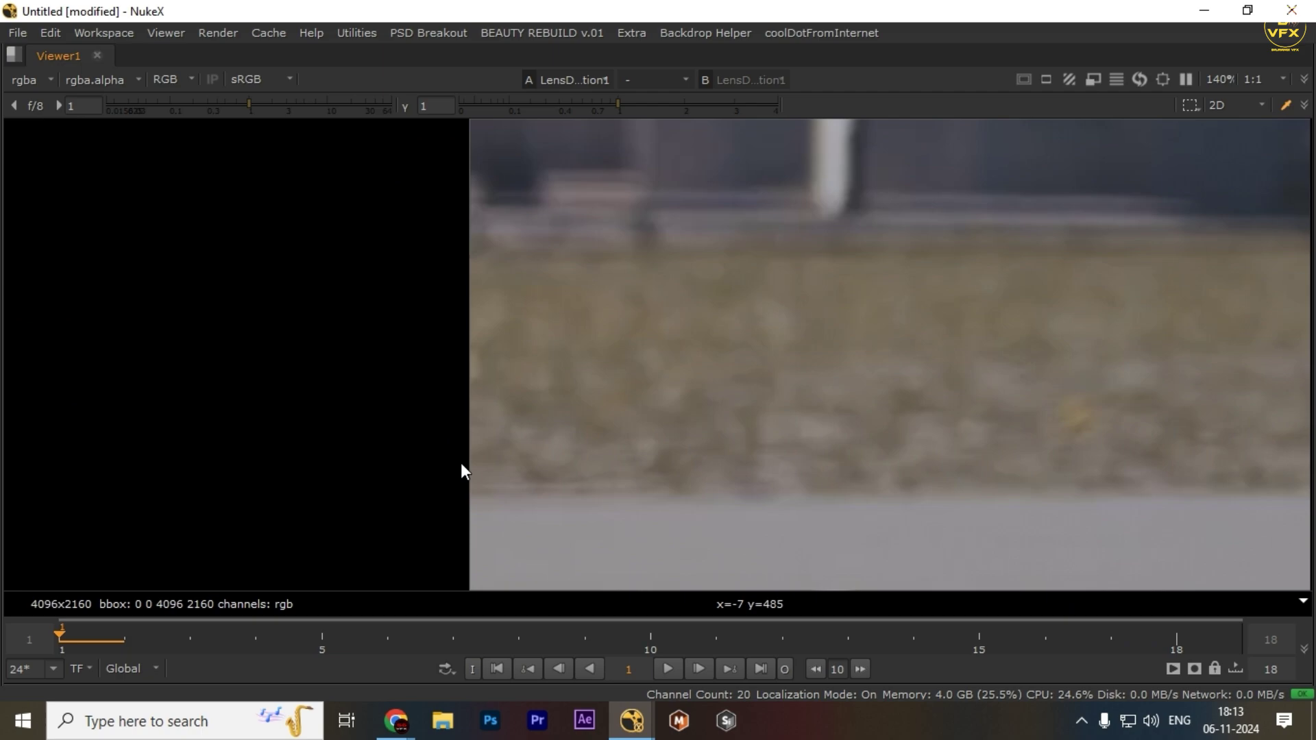
pyautogui.moveTo(399, 329); pyautogui.dragTo(525, 443)
pyautogui.moveTo(748, 193); pyautogui.dragTo(176, 376)
pyautogui.press('d')
pyautogui.scroll(-3, 565, 422)
pyautogui.moveTo(565, 422); pyautogui.dragTo(553, 263)
pyautogui.moveTo(457, 309); pyautogui.dragTo(514, 335)
pyautogui.scroll(4, 546, 310)
pyautogui.press('d')
pyautogui.press('d')
pyautogui.scroll(-4, 473, 293)
pyautogui.moveTo(382, 267); pyautogui.dragTo(547, 327)
pyautogui.scroll(-6, 512, 327)
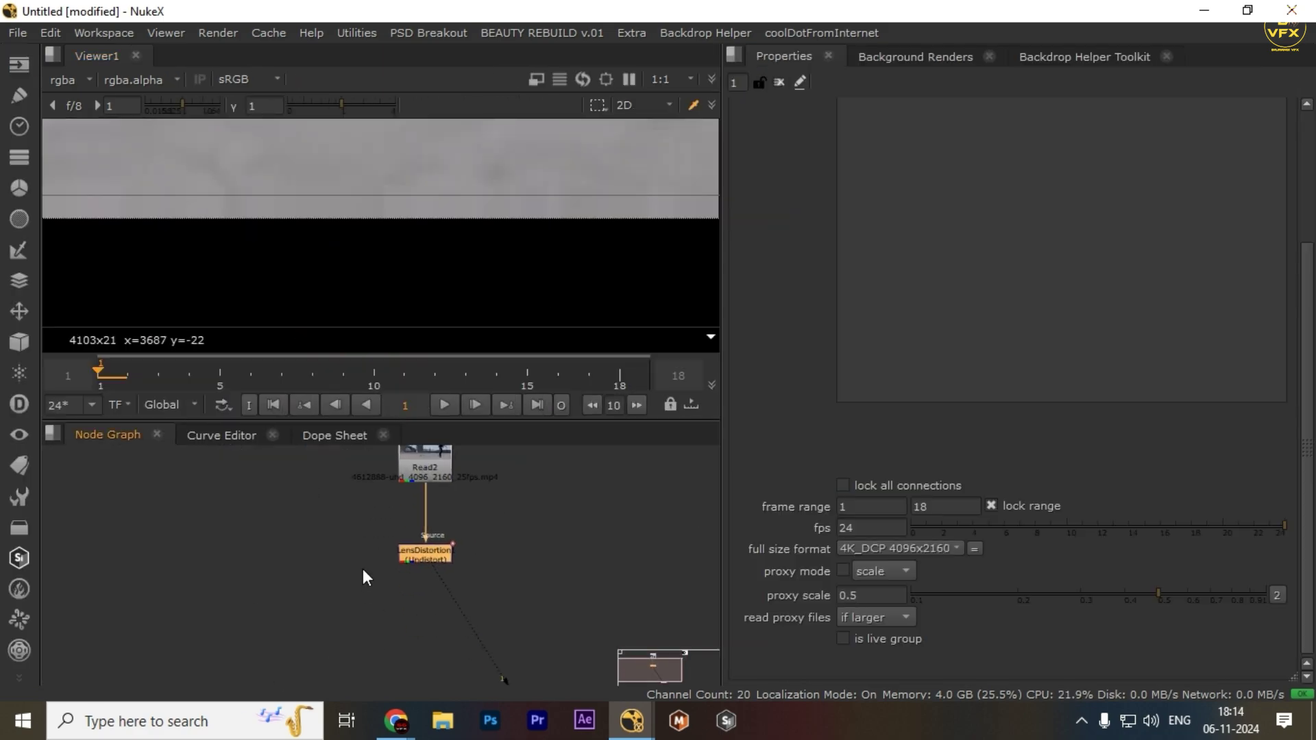
# Add a Crop node beneath the LensDistortion node and show its output in the viewer
pyautogui.press('Tab')
pyautogui.write('crop')
pyautogui.click(211, 451)
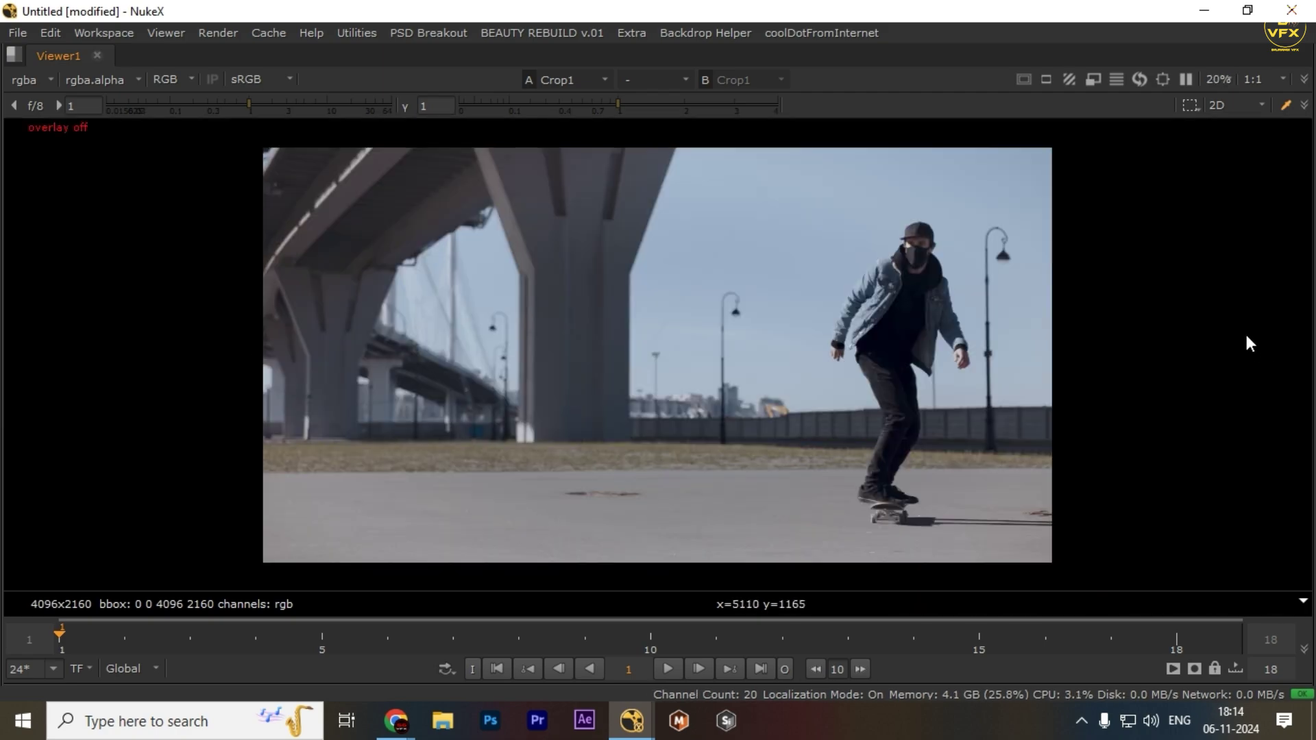
pyautogui.press('space')
pyautogui.press('space')
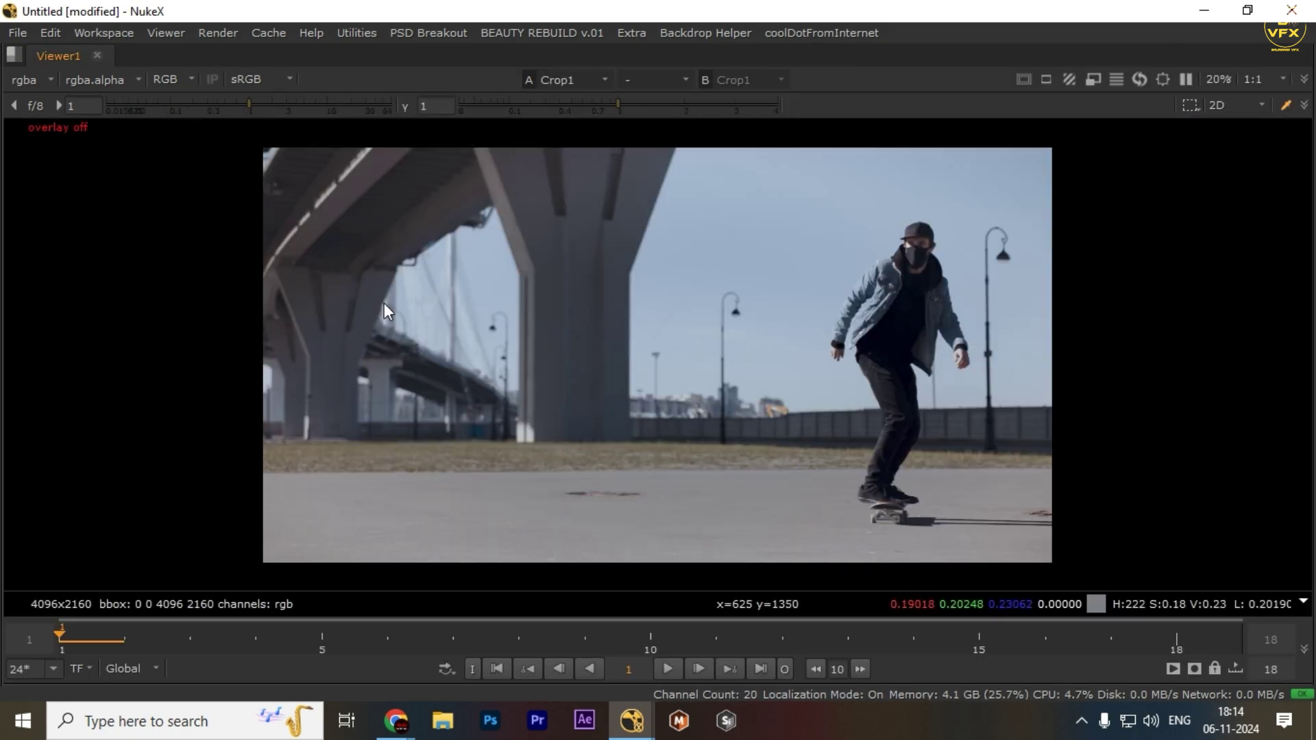
# Enable Show Overscan and the overlay in the viewer
pyautogui.rightClick(425, 347)
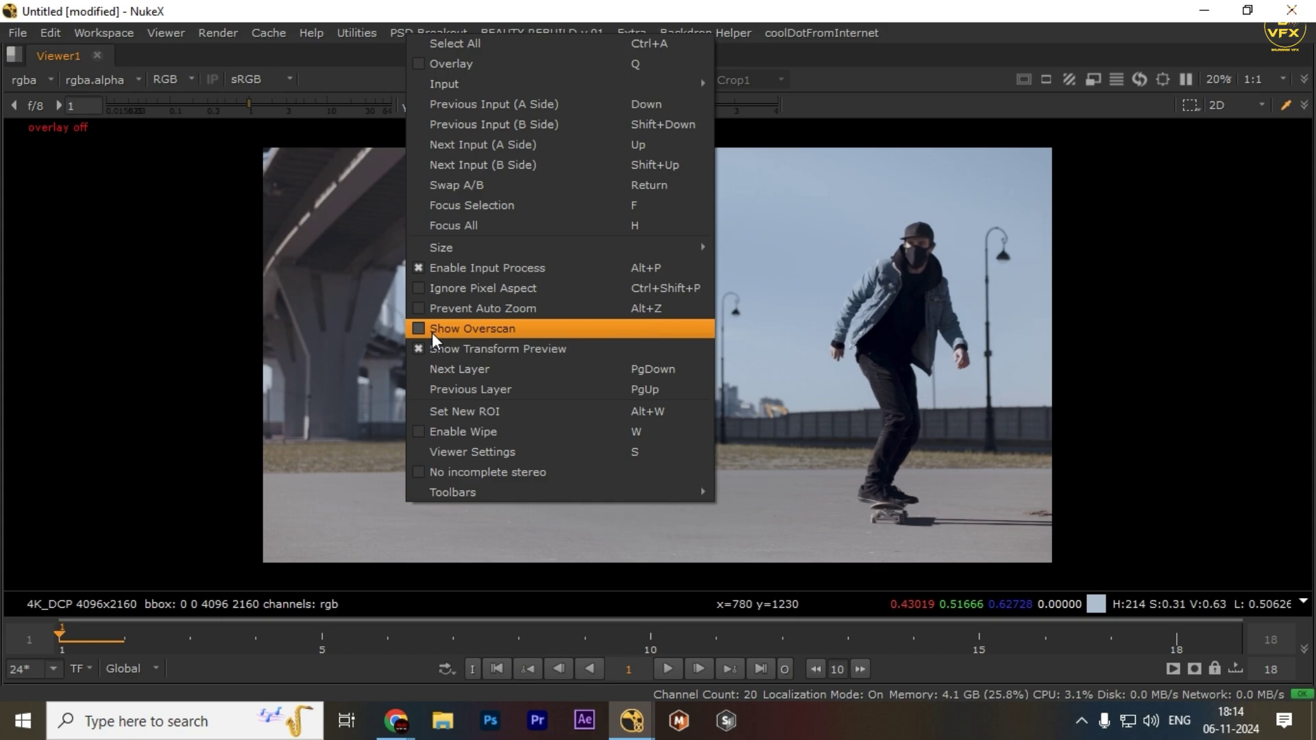
pyautogui.click(421, 326)
pyautogui.press('o')
pyautogui.press('space')
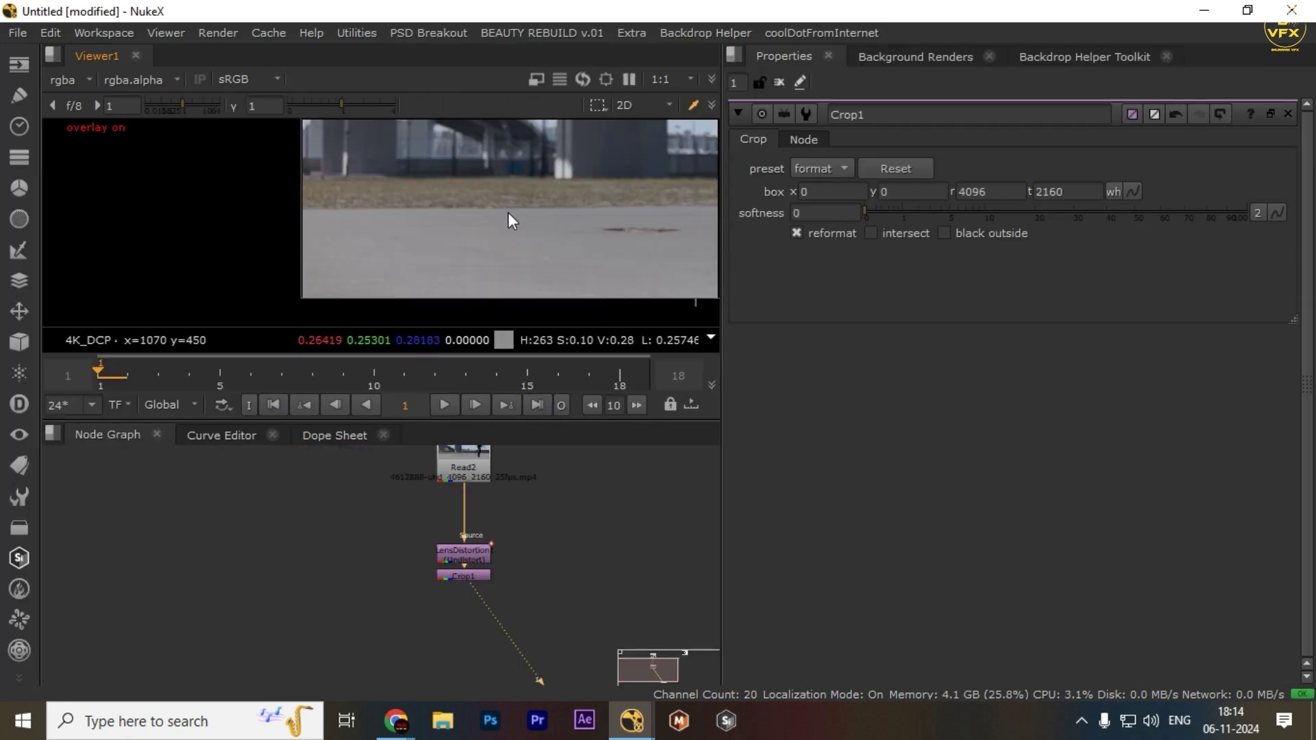
# Open the Crop node's properties and examine the edges of its output in the enlarged viewer
pyautogui.moveTo(528, 532); pyautogui.dragTo(372, 567)
pyautogui.doubleClick(458, 575)
pyautogui.press('space')
pyautogui.press('f')
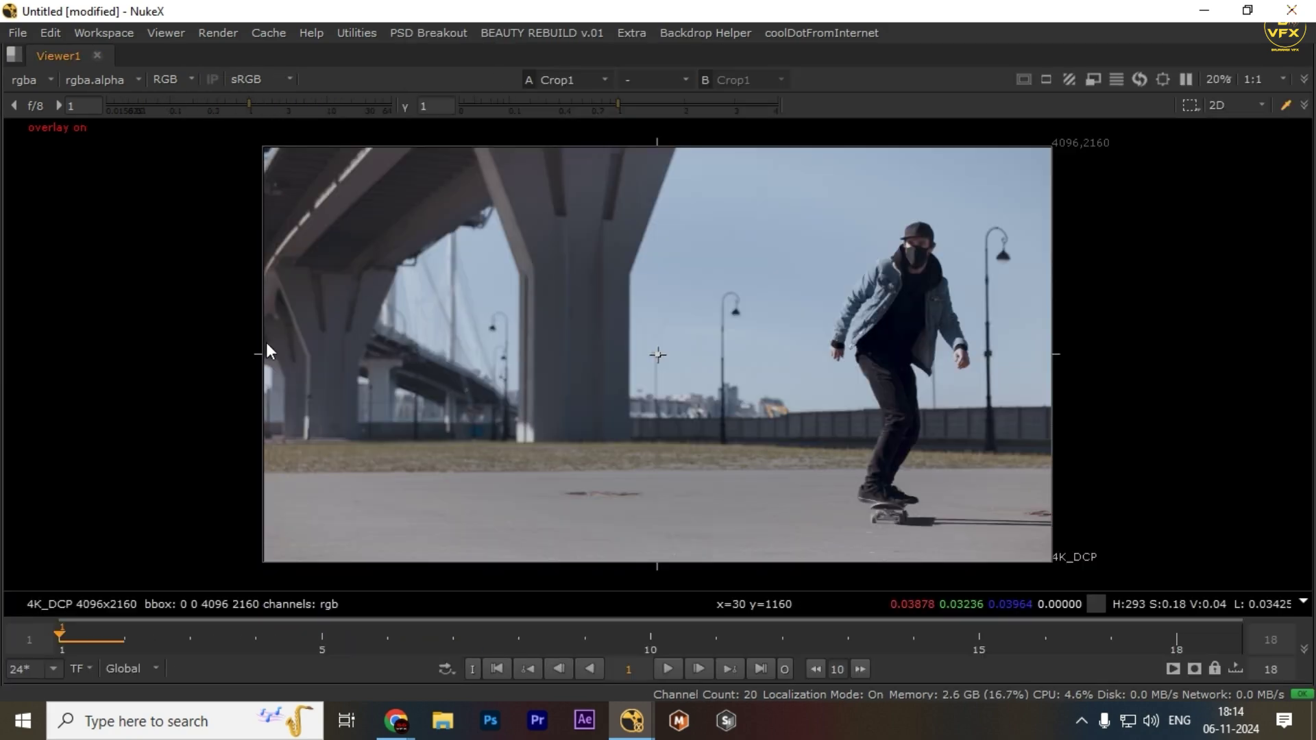
pyautogui.scroll(8, 266, 356)
pyautogui.scroll(5, 277, 462)
pyautogui.scroll(-8, 582, 397)
pyautogui.scroll(4, 737, 343)
pyautogui.press('space')
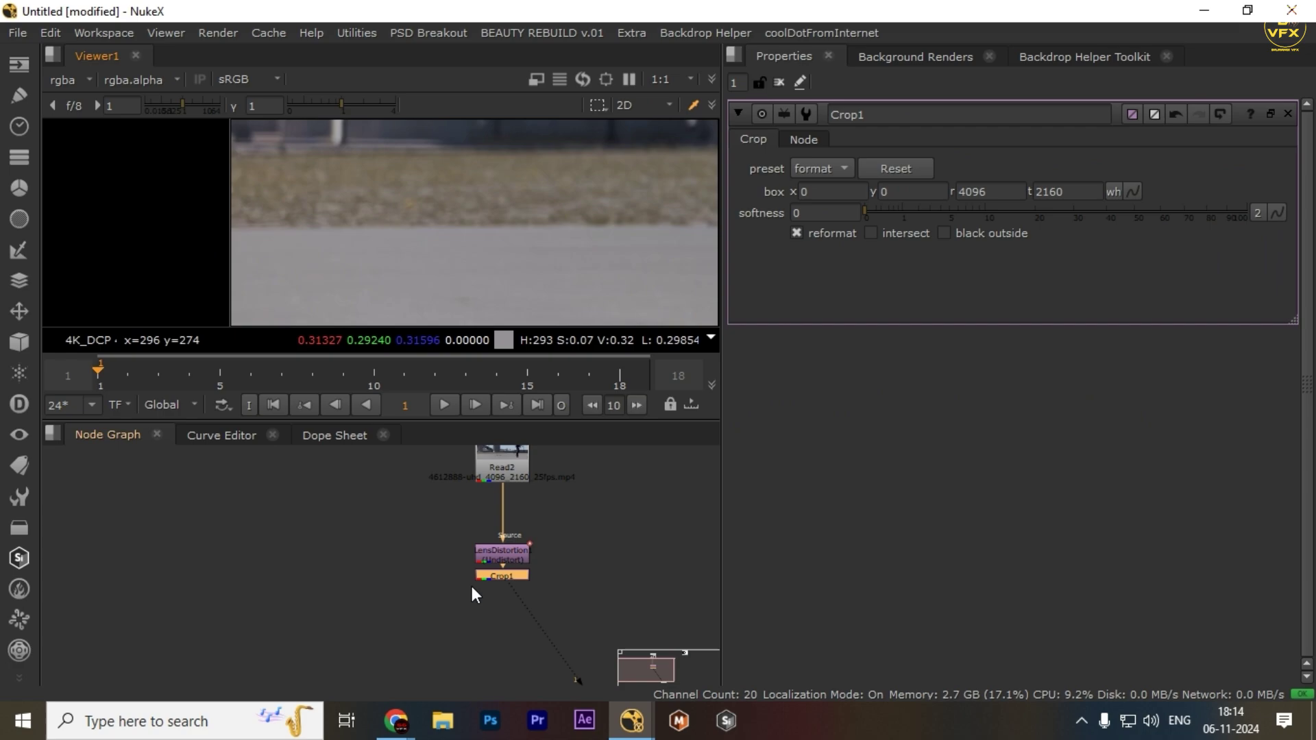
pyautogui.moveTo(572, 517); pyautogui.dragTo(419, 567)
pyautogui.press('space')
pyautogui.press('f')
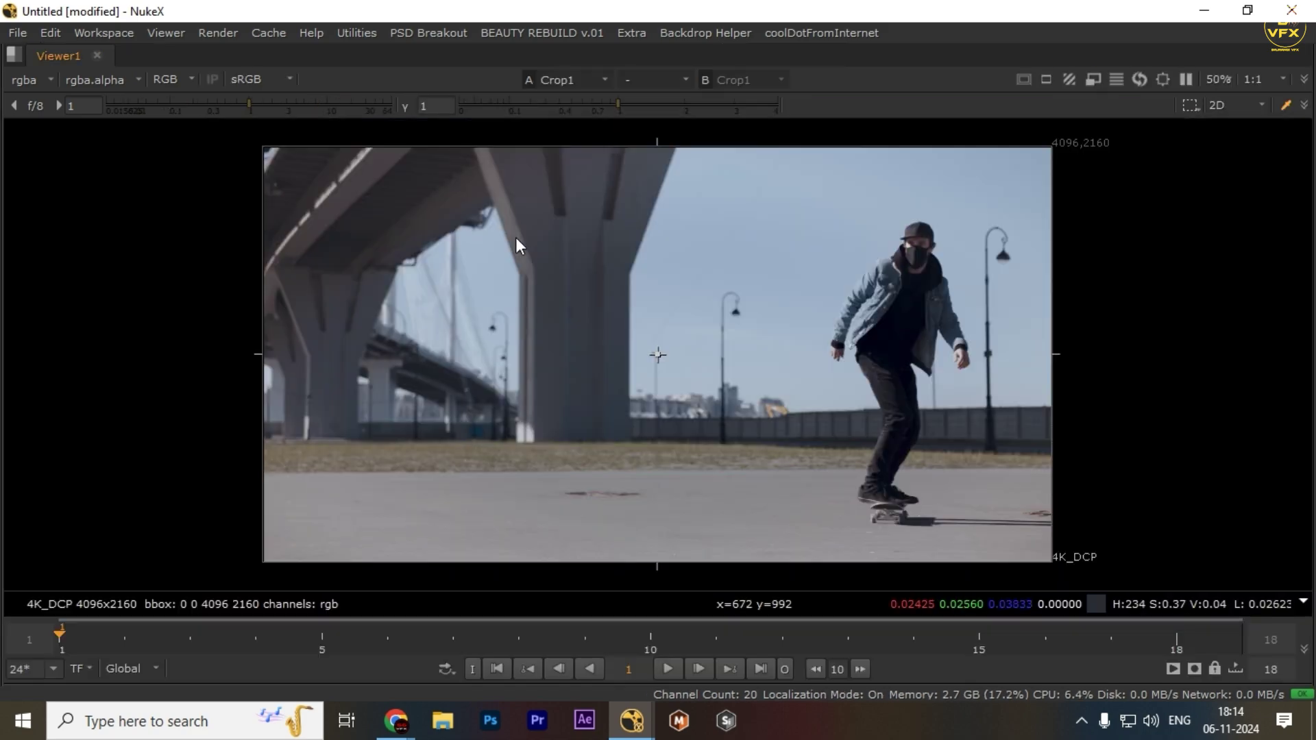
pyautogui.scroll(8, 1060, 479)
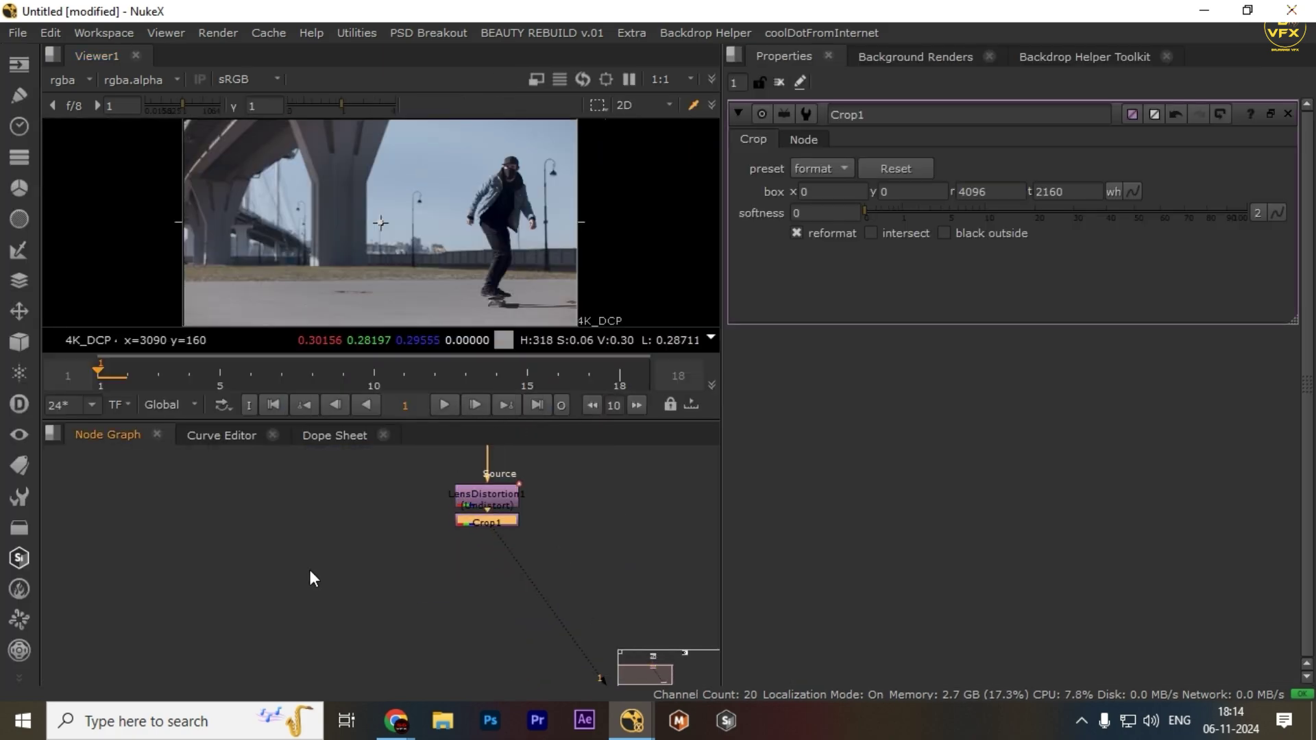
# Add a Write node beneath the Crop node and delete it again
pyautogui.scroll(-2, 574, 555)
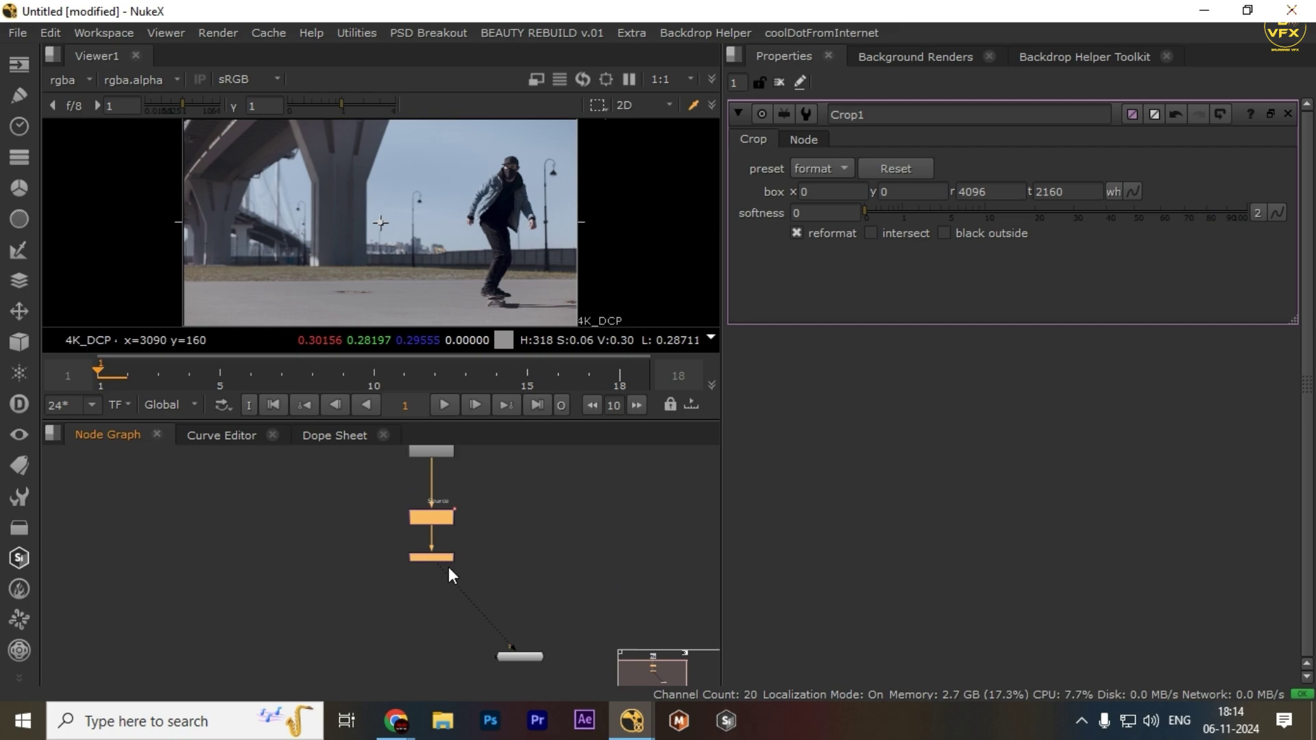
pyautogui.press('w')
pyautogui.moveTo(298, 564); pyautogui.dragTo(586, 603)
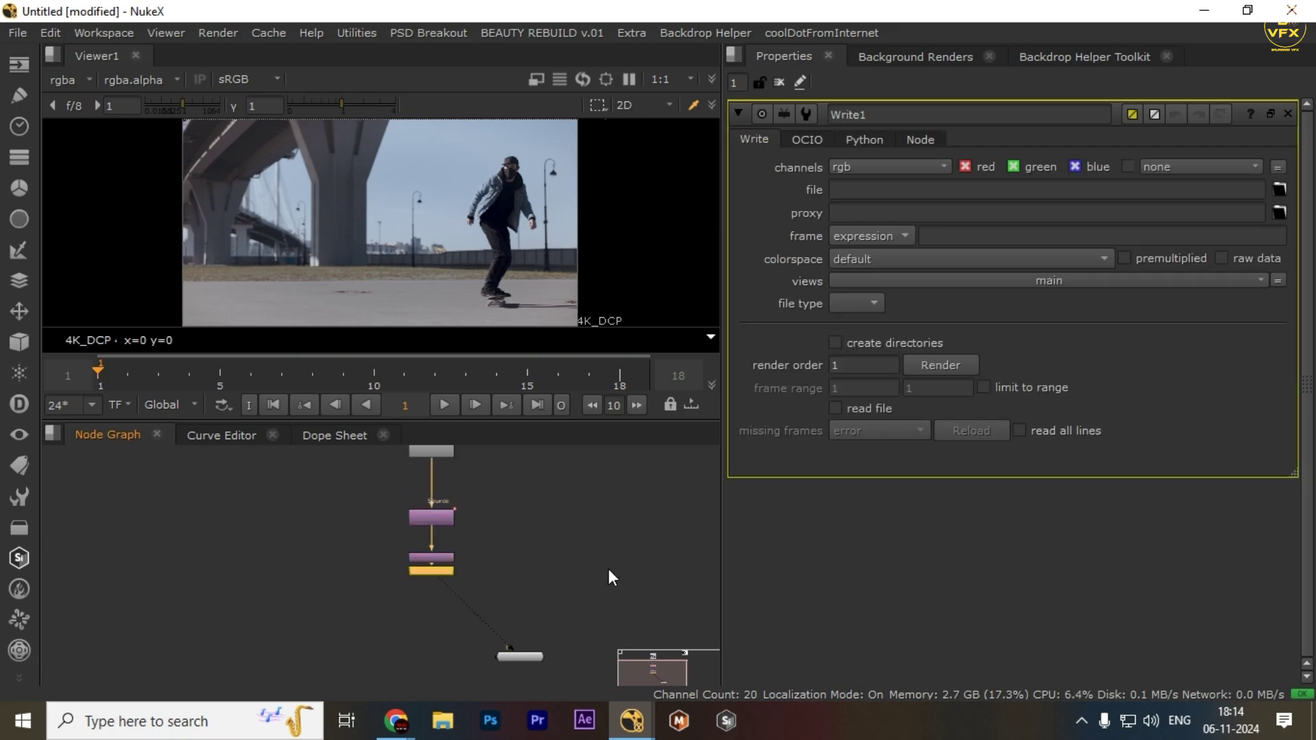
pyautogui.click(436, 567)
pyautogui.press('Delete')
# Open the properties of the LensDistortion node beneath the skateboard footage
pyautogui.moveTo(521, 482); pyautogui.dragTo(426, 565)
pyautogui.scroll(2, 484, 517)
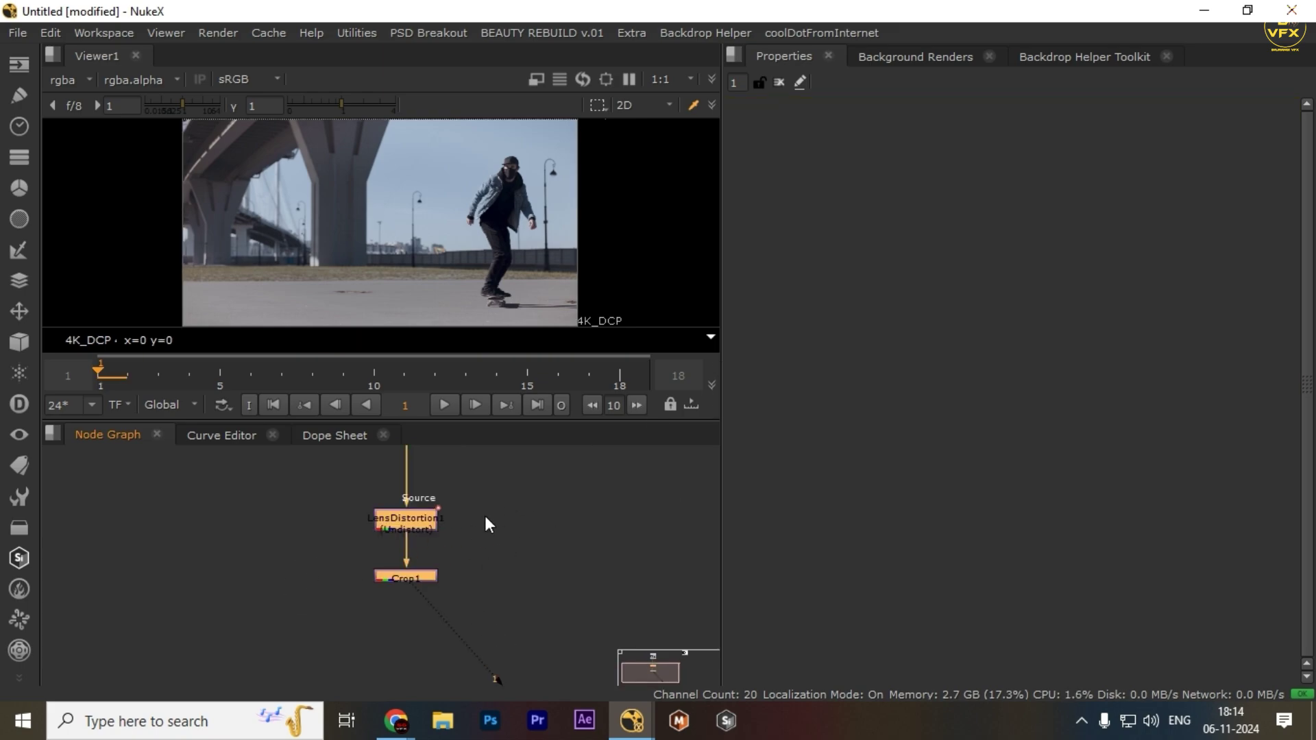
pyautogui.scroll(-1, 483, 515)
pyautogui.moveTo(446, 501); pyautogui.dragTo(403, 557)
pyautogui.doubleClick(377, 566)
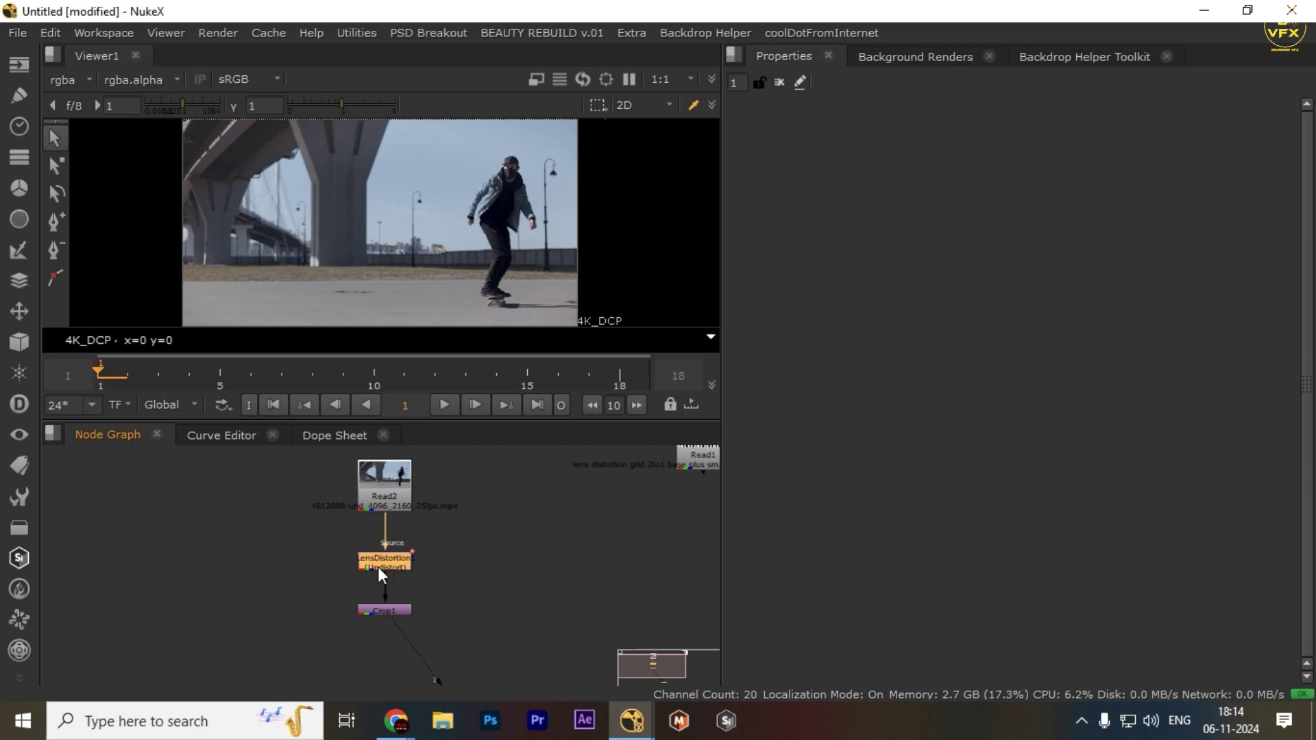
pyautogui.scroll(-1, 547, 553)
pyautogui.scroll(1, 391, 502)
# Show the checkerboard grid's Read node in the viewer
pyautogui.moveTo(611, 457); pyautogui.dragTo(495, 507)
pyautogui.scroll(-1, 322, 528)
pyautogui.scroll(1, 413, 510)
pyautogui.moveTo(414, 510); pyautogui.dragTo(372, 567)
pyautogui.moveTo(351, 487); pyautogui.dragTo(570, 591)
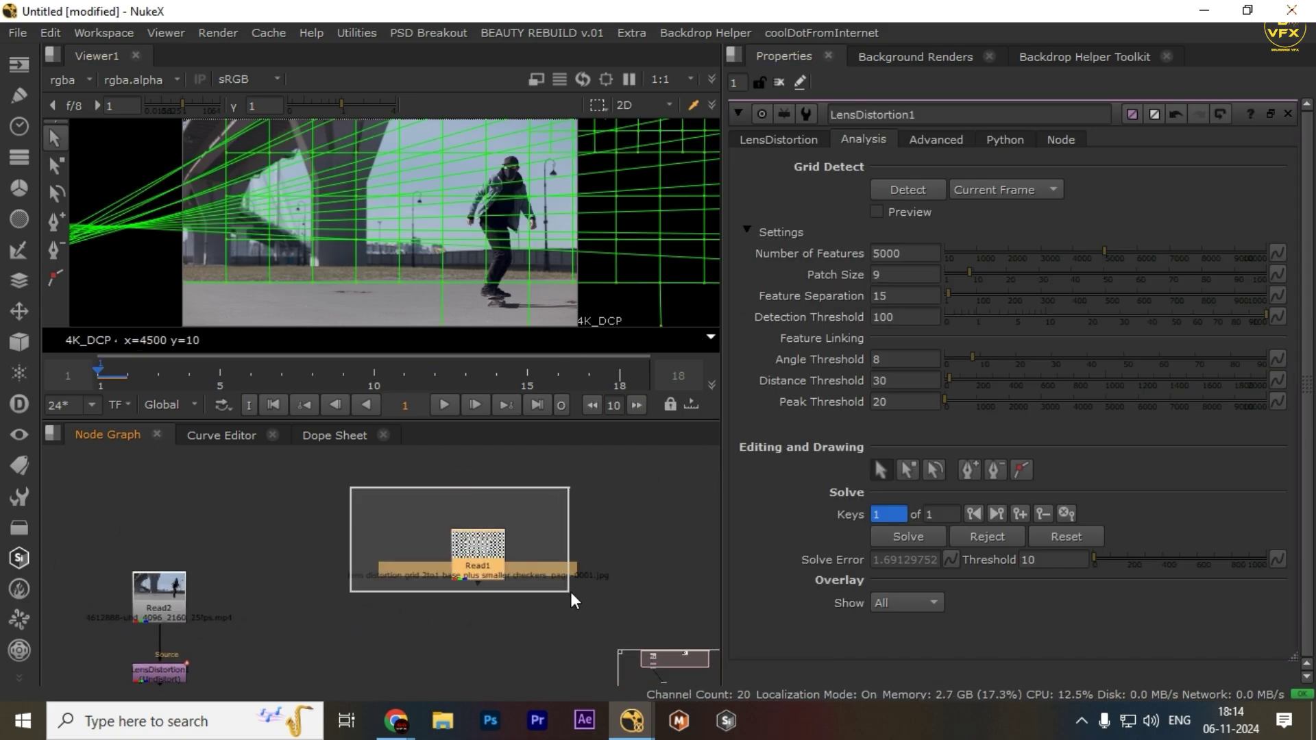
pyautogui.press('1')
# Open the properties of the skateboard footage's Read node
pyautogui.scroll(-2, 416, 574)
pyautogui.moveTo(416, 574); pyautogui.dragTo(562, 579)
pyautogui.scroll(3, 370, 582)
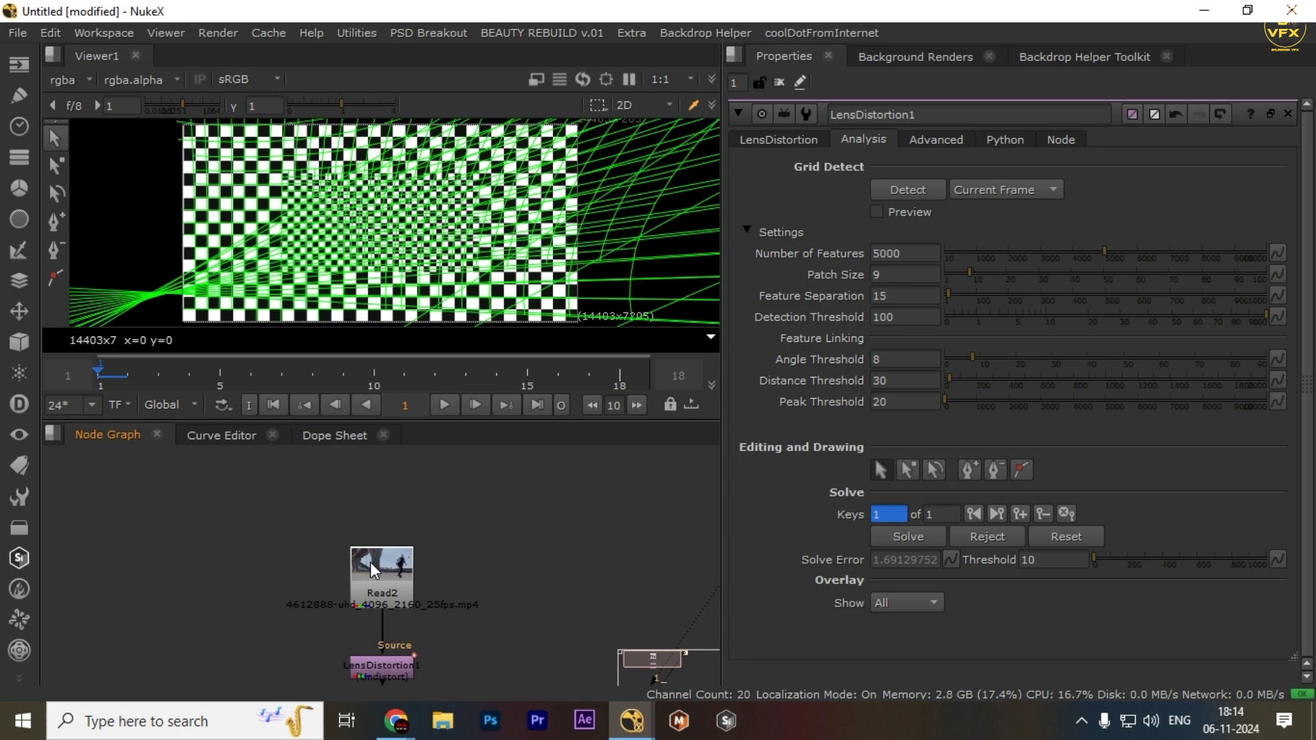
pyautogui.doubleClick(373, 566)
pyautogui.moveTo(266, 152); pyautogui.dragTo(725, 293)
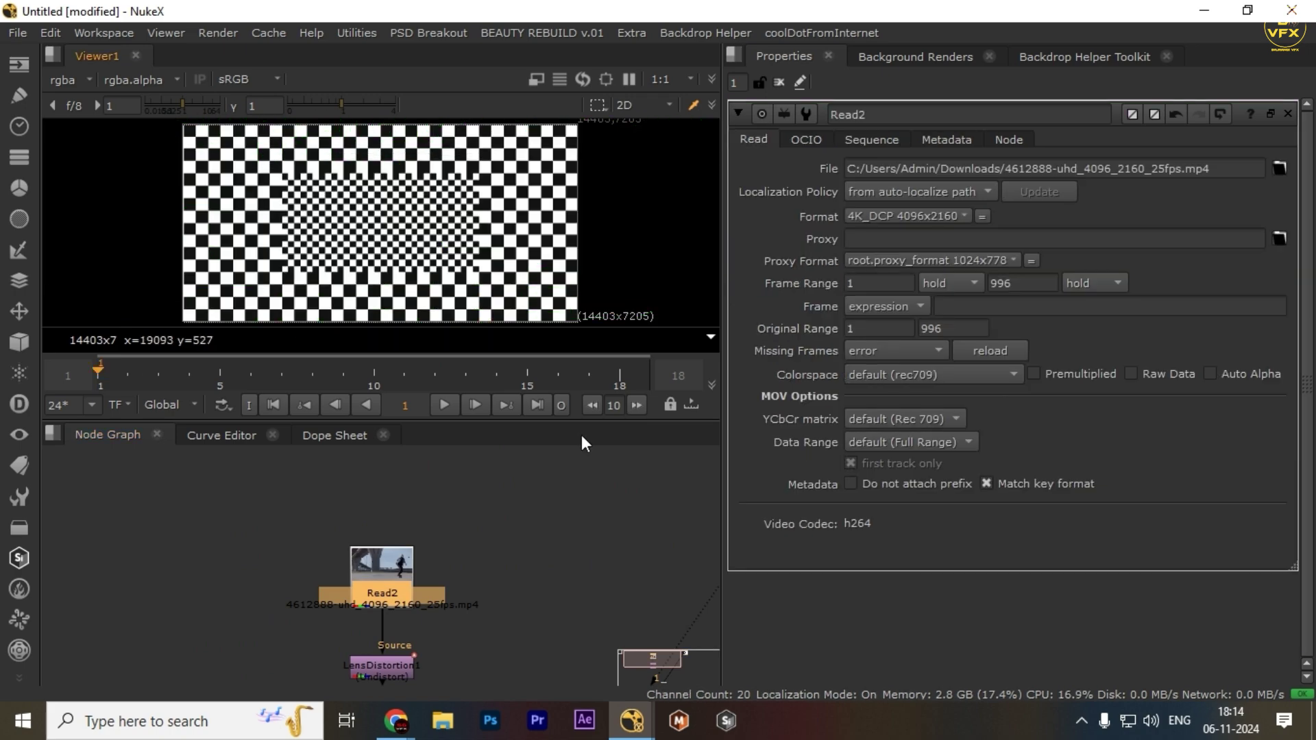
# Show the Crop node's output in the viewer
pyautogui.scroll(-3, 584, 448)
pyautogui.scroll(3, 494, 482)
pyautogui.moveTo(273, 470); pyautogui.dragTo(332, 606)
pyautogui.scroll(3, 472, 606)
pyautogui.press('1')
pyautogui.scroll(-2, 393, 576)
pyautogui.moveTo(394, 576); pyautogui.dragTo(408, 624)
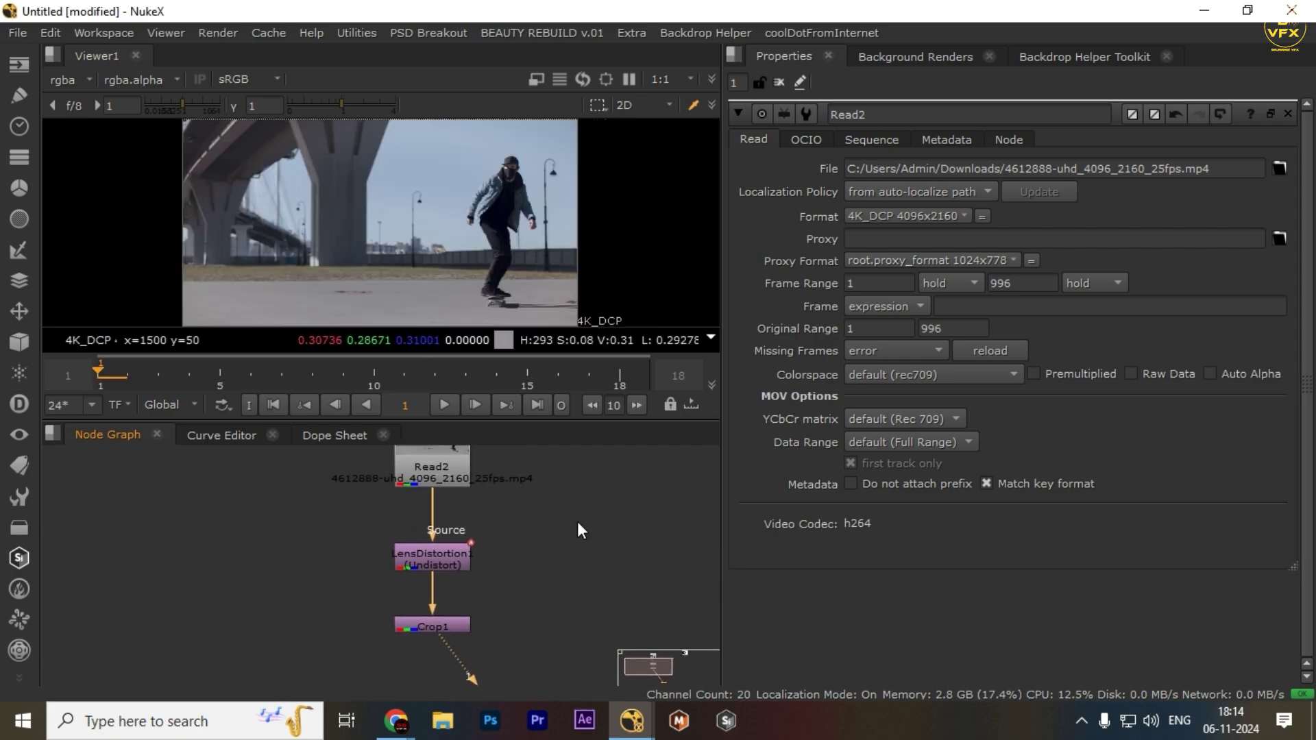
# Open the LensDistortion node's properties again and reposition the Crop node beneath it
pyautogui.doubleClick(438, 556)
pyautogui.moveTo(528, 529); pyautogui.dragTo(252, 614)
pyautogui.scroll(-2, 442, 641)
pyautogui.moveTo(444, 516); pyautogui.dragTo(444, 475)
pyautogui.moveTo(286, 514); pyautogui.dragTo(568, 537)
pyautogui.scroll(2, 569, 548)
pyautogui.click(434, 595)
pyautogui.moveTo(434, 595); pyautogui.dragTo(434, 545)
pyautogui.scroll(-1, 568, 583)
pyautogui.moveTo(565, 587)
pyautogui.mouseDown()
pyautogui.moveTo(557, 540)
pyautogui.moveTo(323, 577)
pyautogui.mouseUp()
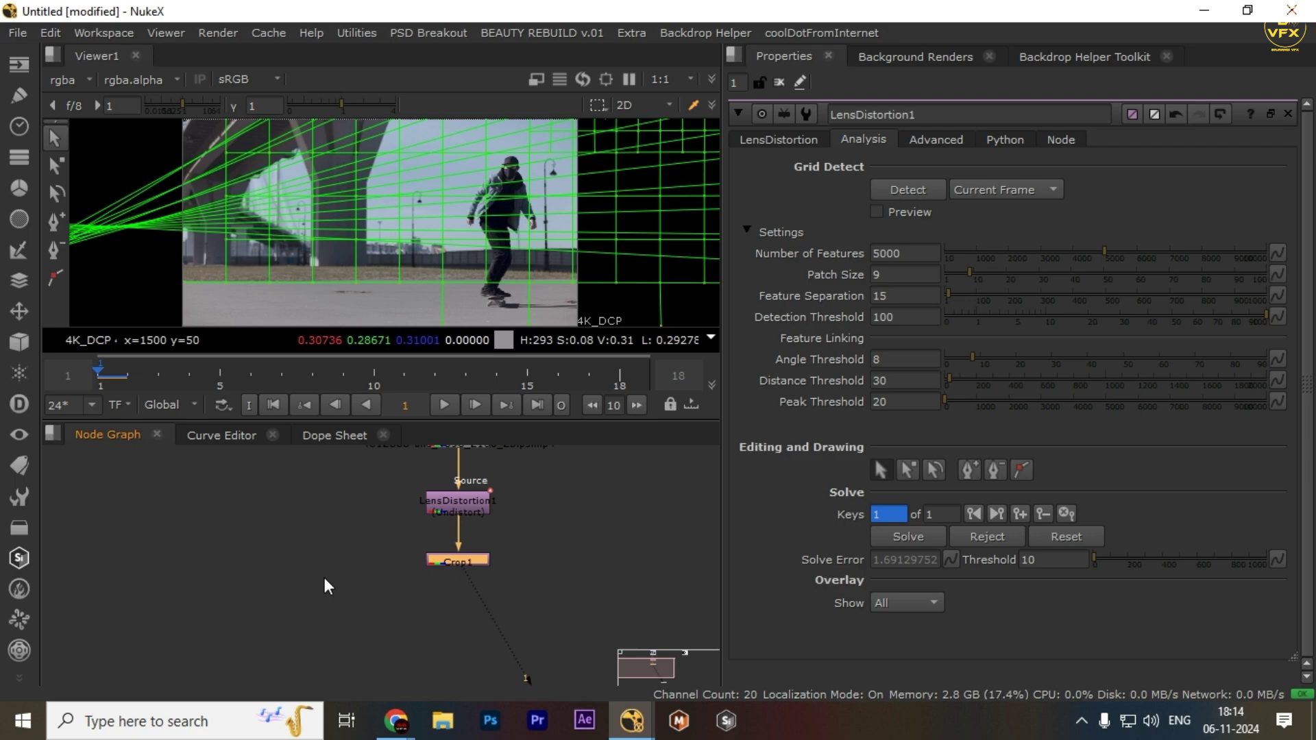
pyautogui.scroll(-1, 439, 549)
pyautogui.moveTo(444, 547); pyautogui.dragTo(465, 579)
pyautogui.moveTo(348, 512); pyautogui.dragTo(491, 579)
pyautogui.scroll(2, 492, 569)
pyautogui.click(594, 524)
pyautogui.moveTo(285, 470); pyautogui.dragTo(637, 598)
pyautogui.moveTo(579, 460); pyautogui.dragTo(215, 562)
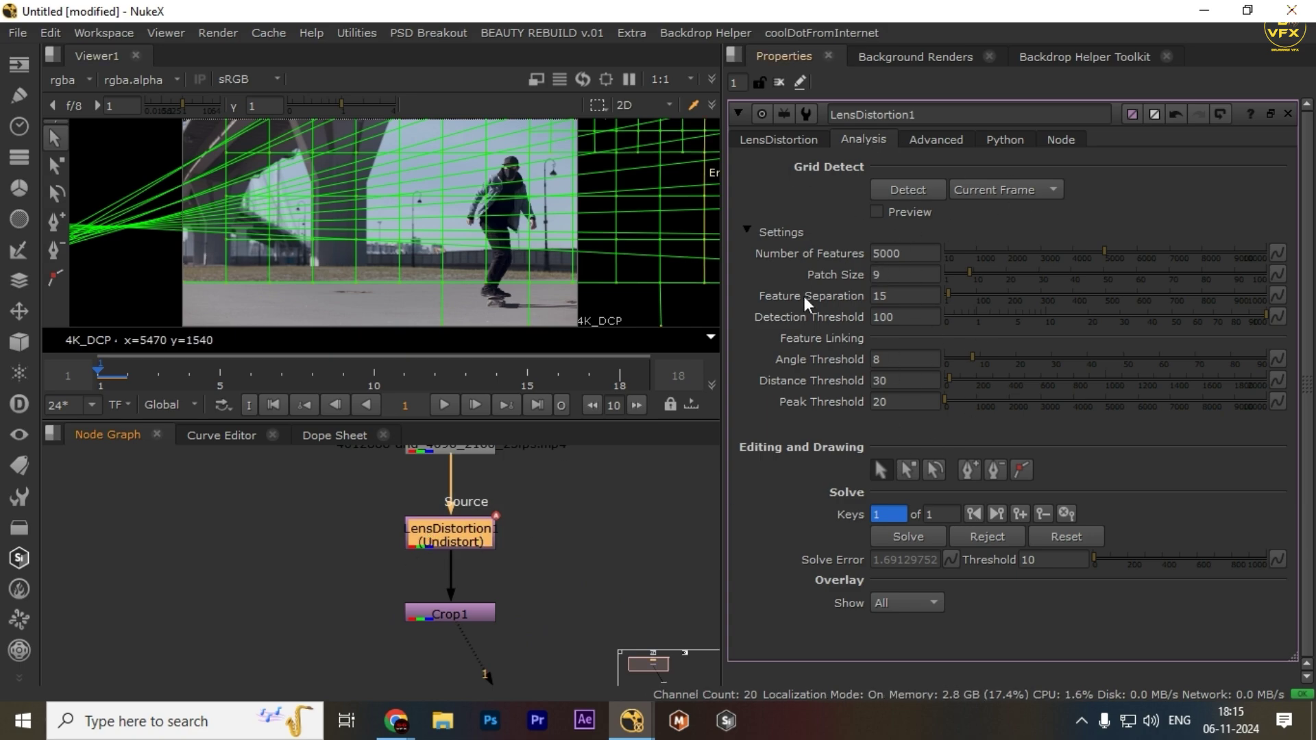
pyautogui.moveTo(407, 505); pyautogui.dragTo(343, 595)
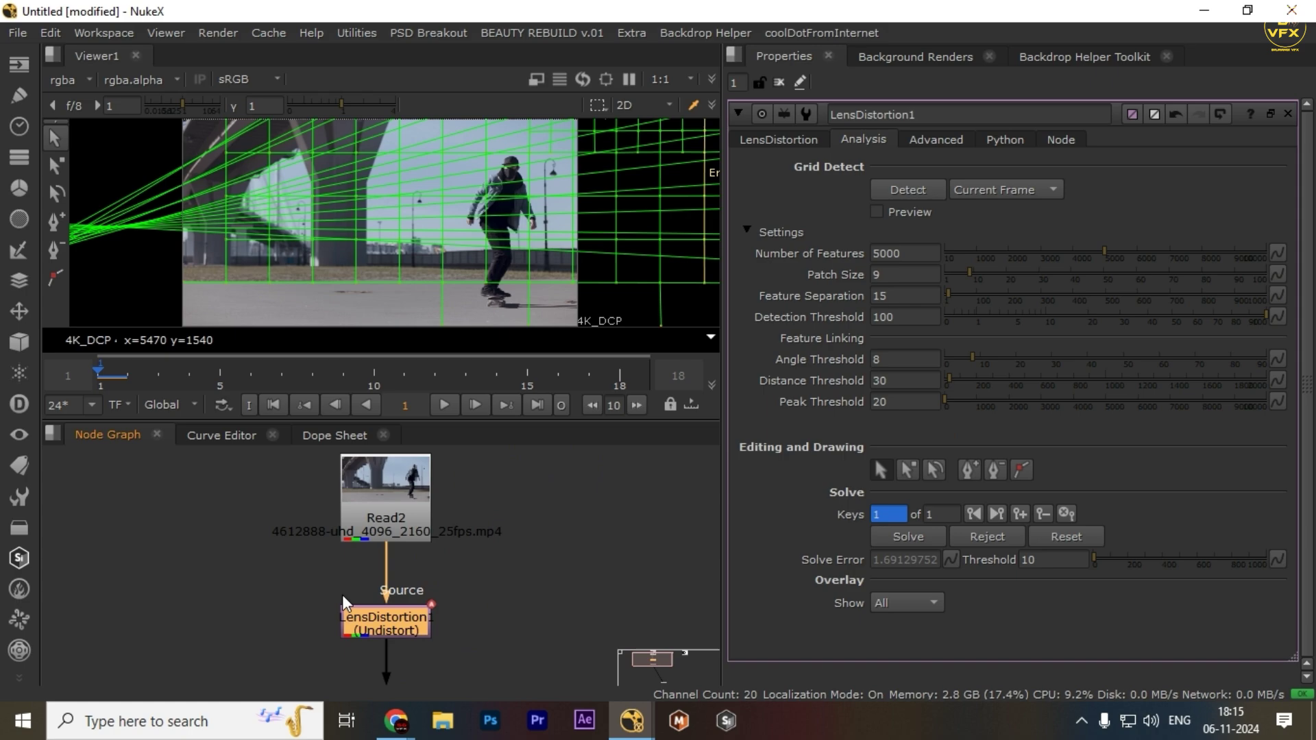
pyautogui.scroll(-5, 404, 573)
pyautogui.scroll(4, 449, 579)
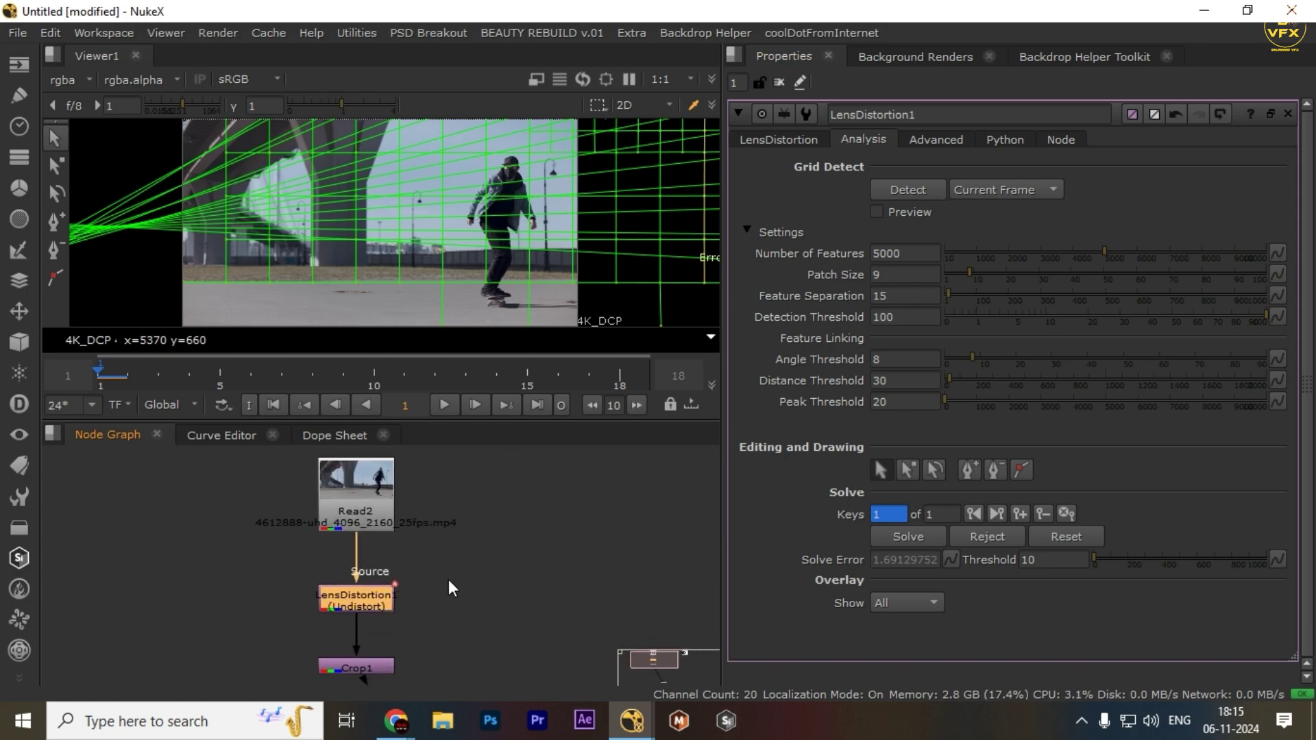
# Delete the LensDistortion and Crop nodes beneath the skateboard footage
pyautogui.moveTo(488, 556); pyautogui.dragTo(181, 684)
pyautogui.scroll(-2, 275, 607)
pyautogui.moveTo(276, 607); pyautogui.dragTo(298, 537)
pyautogui.press('Delete')
# Add a new LensDistortion node beneath the skateboard footage's Read node
pyautogui.press('Tab')
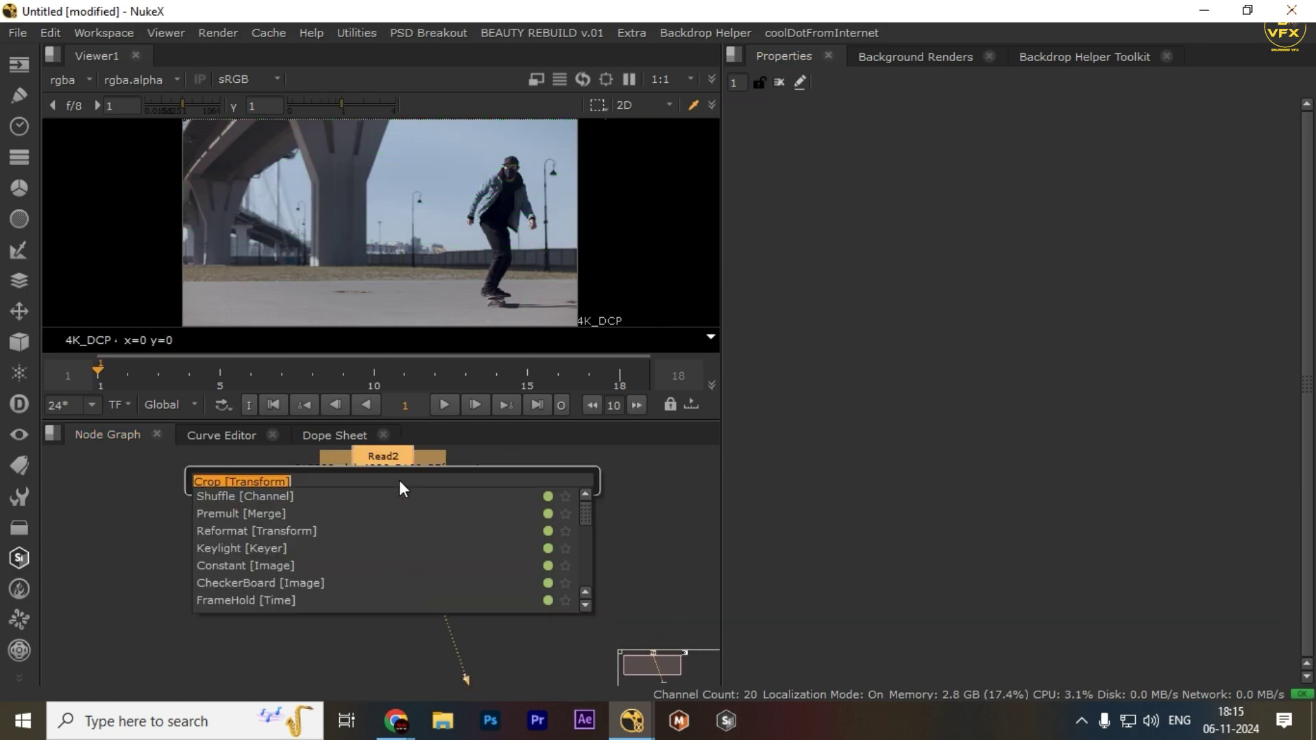
pyautogui.write('le')
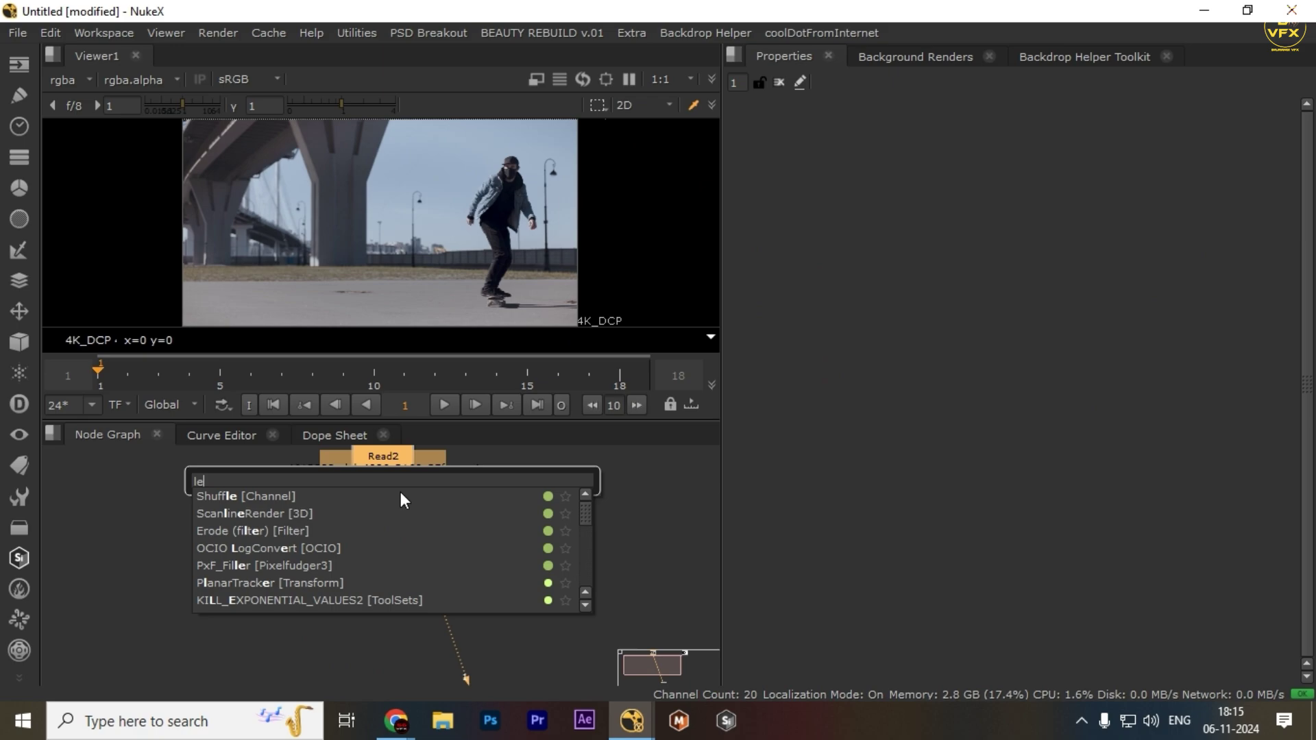
pyautogui.write('nsdi')
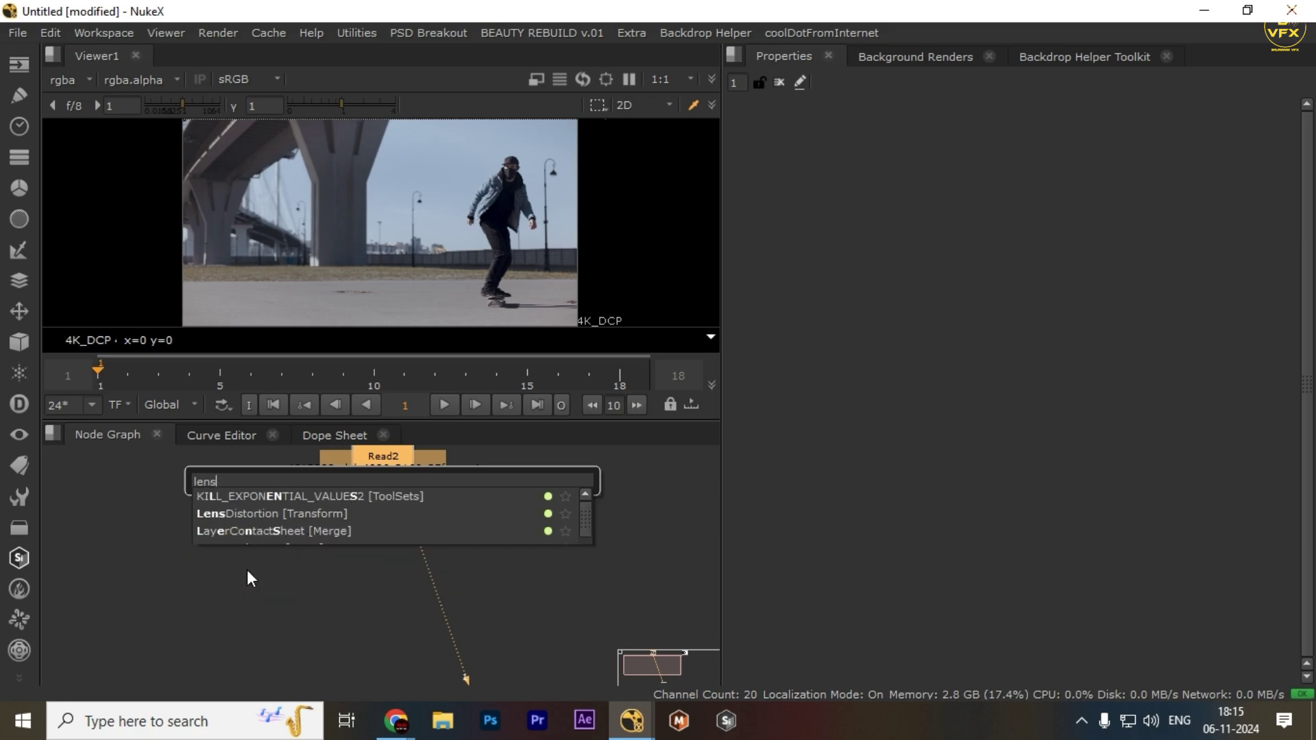
pyautogui.press('Return')
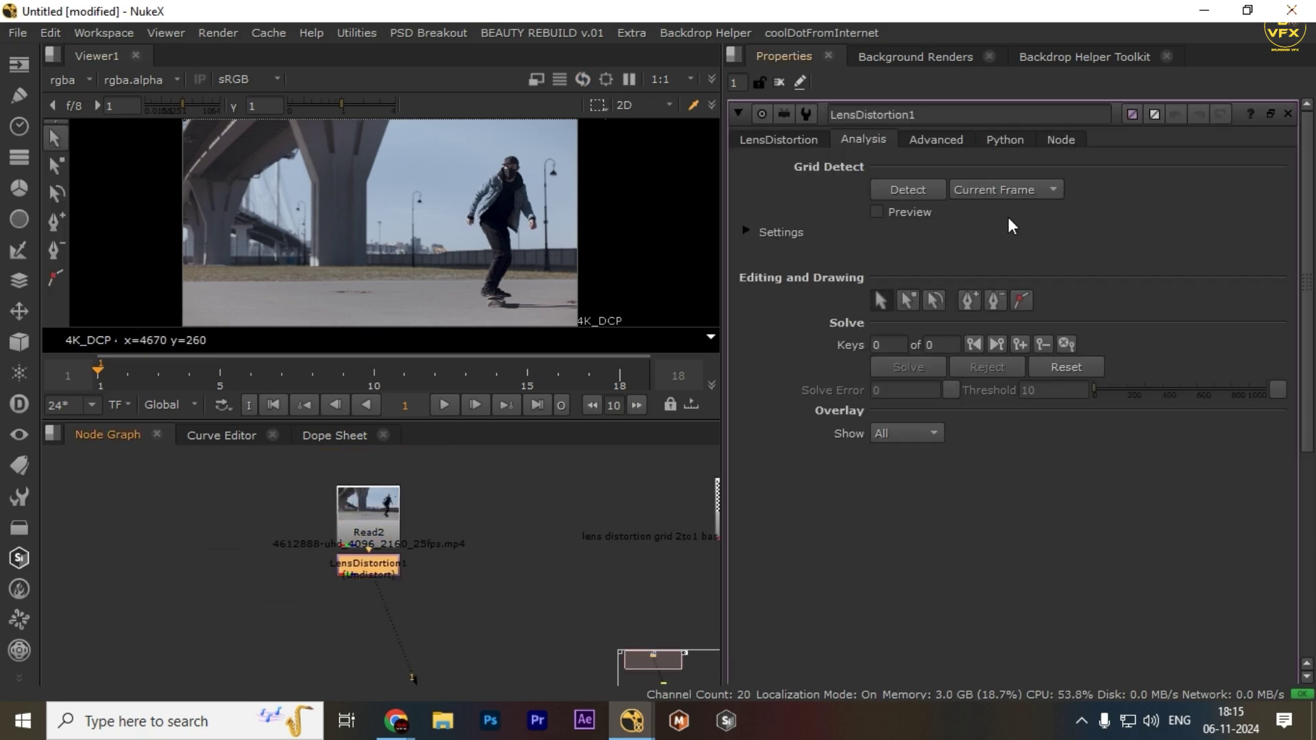
# Draw a three-point line feature upward along the right edge of the central bridge pillar, starting at the top of the fence
pyautogui.press('space')
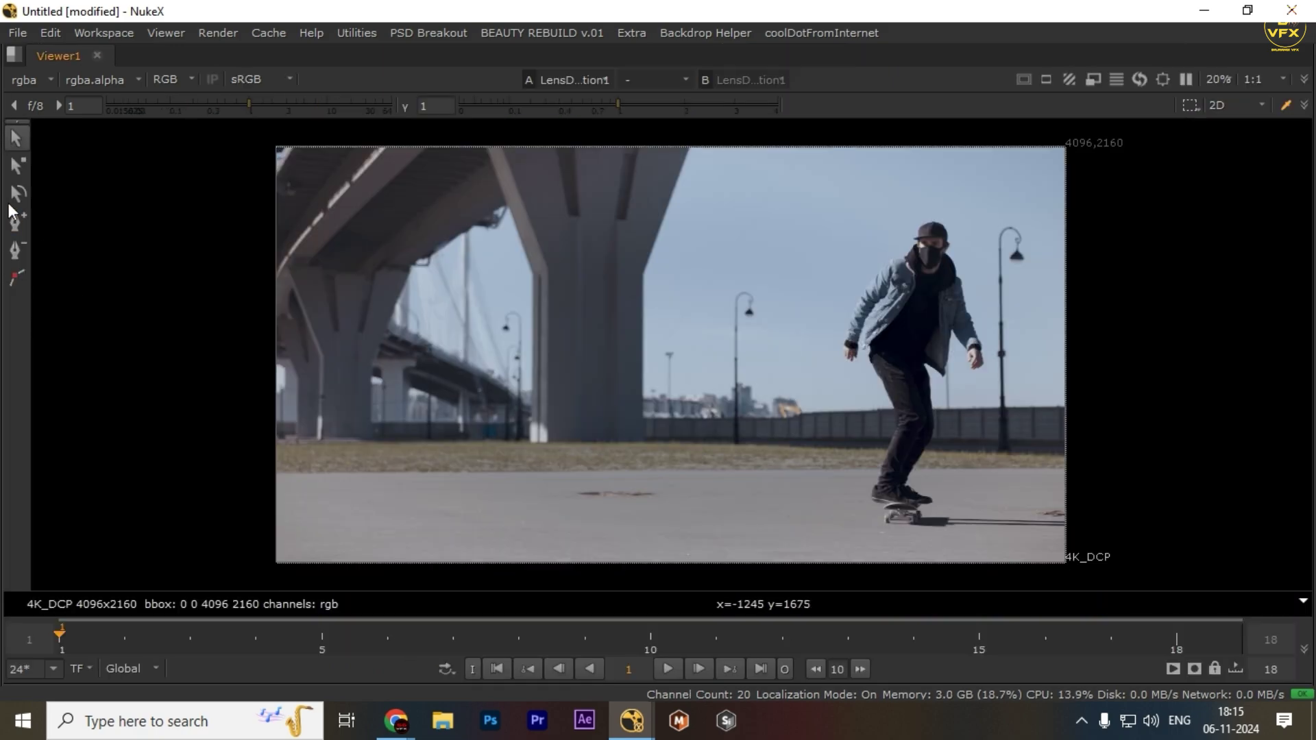
pyautogui.click(17, 277)
pyautogui.scroll(7, 619, 380)
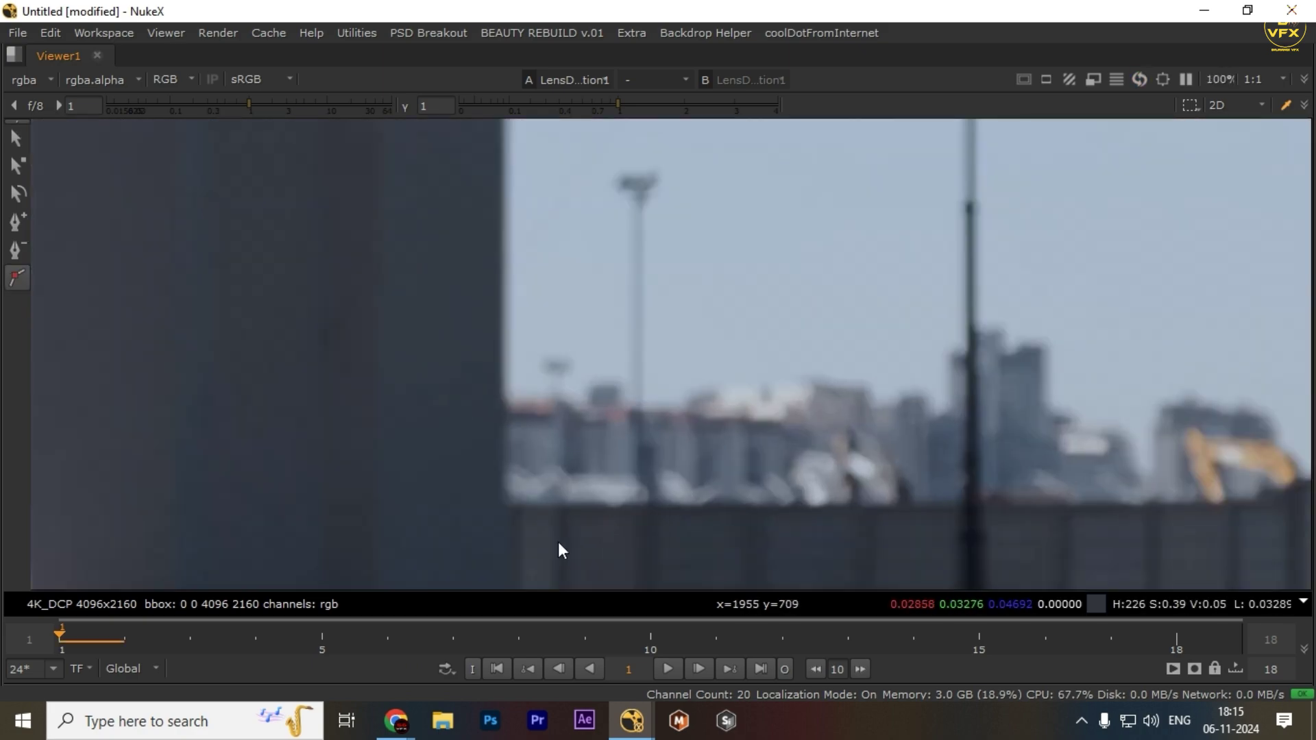
pyautogui.click(505, 502)
pyautogui.scroll(-1, 526, 159)
pyautogui.moveTo(526, 159); pyautogui.dragTo(505, 409)
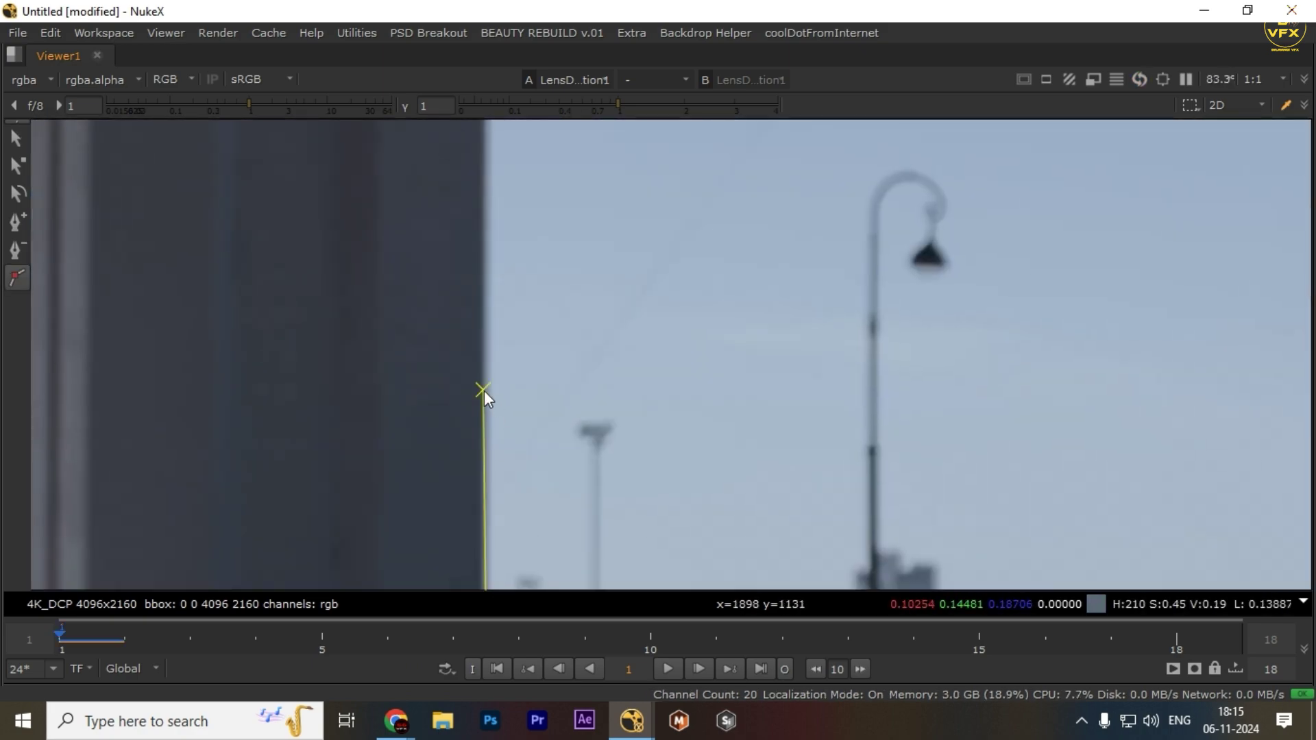
pyautogui.scroll(-3, 484, 391)
pyautogui.scroll(1, 484, 372)
pyautogui.click(471, 371)
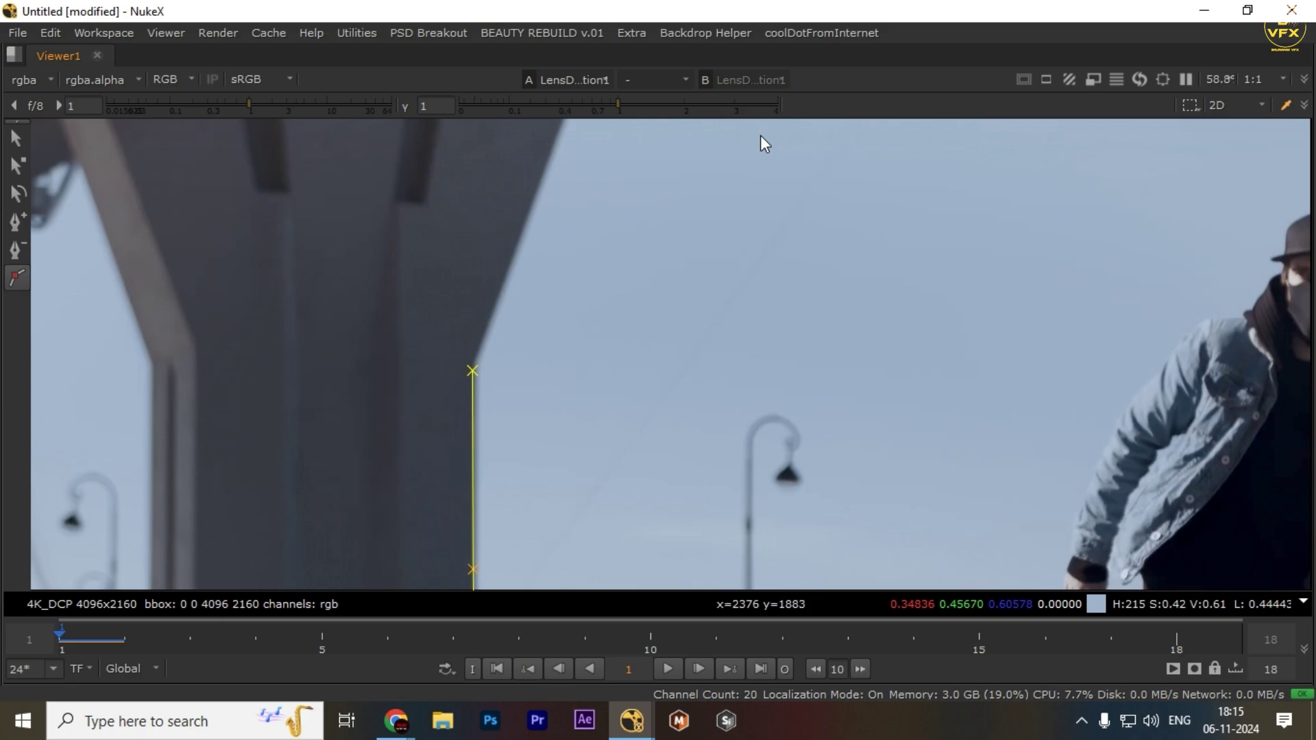
pyautogui.click(16, 138)
# Draw a second line feature with four points along the left edge of the central bridge pillar, from its base upward
pyautogui.click(17, 277)
pyautogui.moveTo(137, 548); pyautogui.dragTo(433, 274)
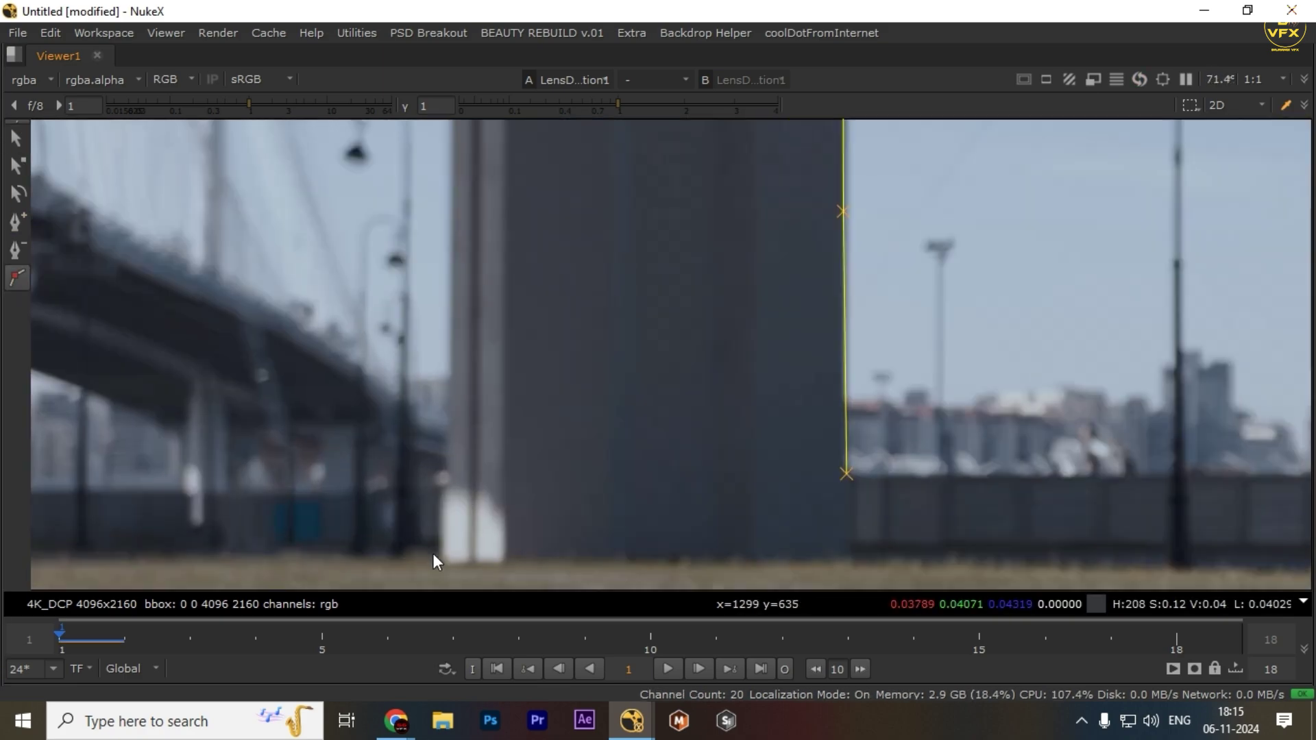
pyautogui.click(454, 412)
pyautogui.click(436, 275)
pyautogui.click(17, 277)
pyautogui.scroll(-4, 698, 349)
pyautogui.scroll(5, 750, 439)
pyautogui.click(749, 473)
pyautogui.scroll(2, 749, 343)
pyautogui.moveTo(747, 165); pyautogui.dragTo(690, 480)
pyautogui.click(696, 429)
pyautogui.click(17, 137)
pyautogui.moveTo(206, 384); pyautogui.dragTo(749, 294)
pyautogui.scroll(-6, 749, 293)
pyautogui.scroll(3, 750, 465)
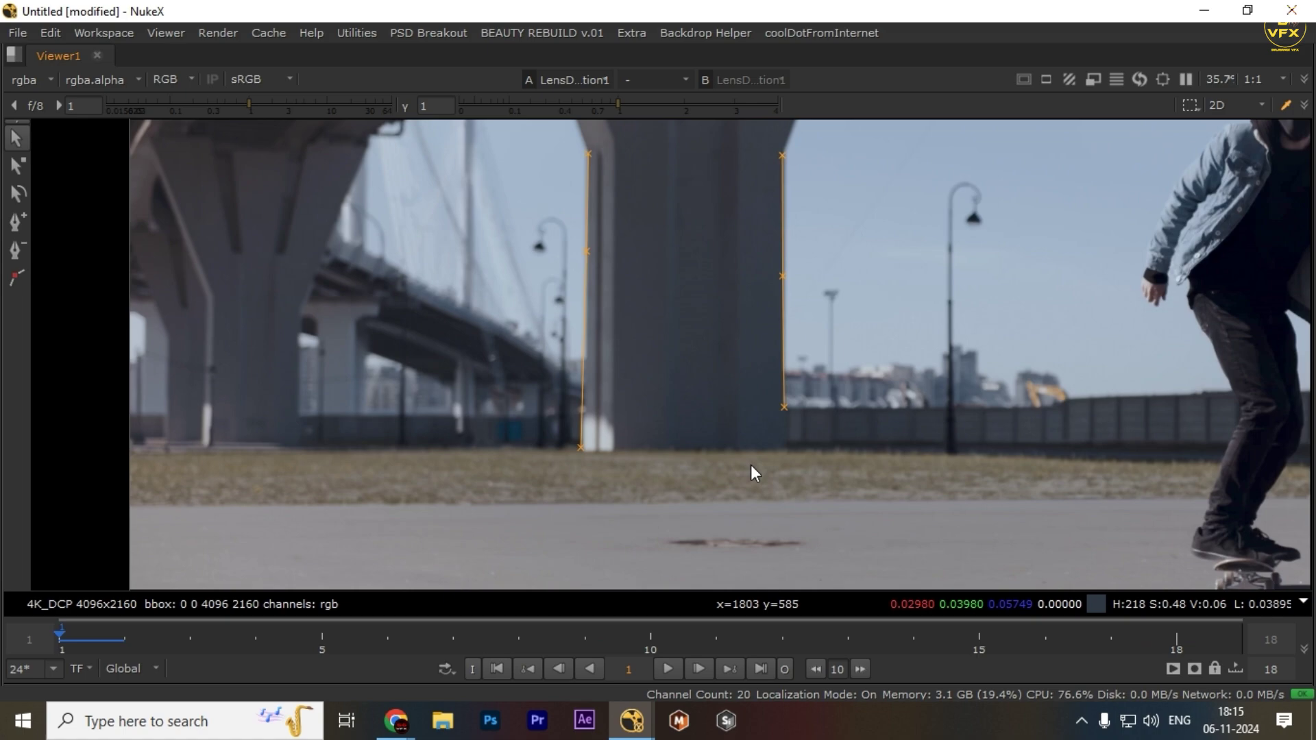
# Fit the footage in the viewer and move the LensDistortion node slightly lower beneath the footage's Read node
pyautogui.press('space')
pyautogui.press('f')
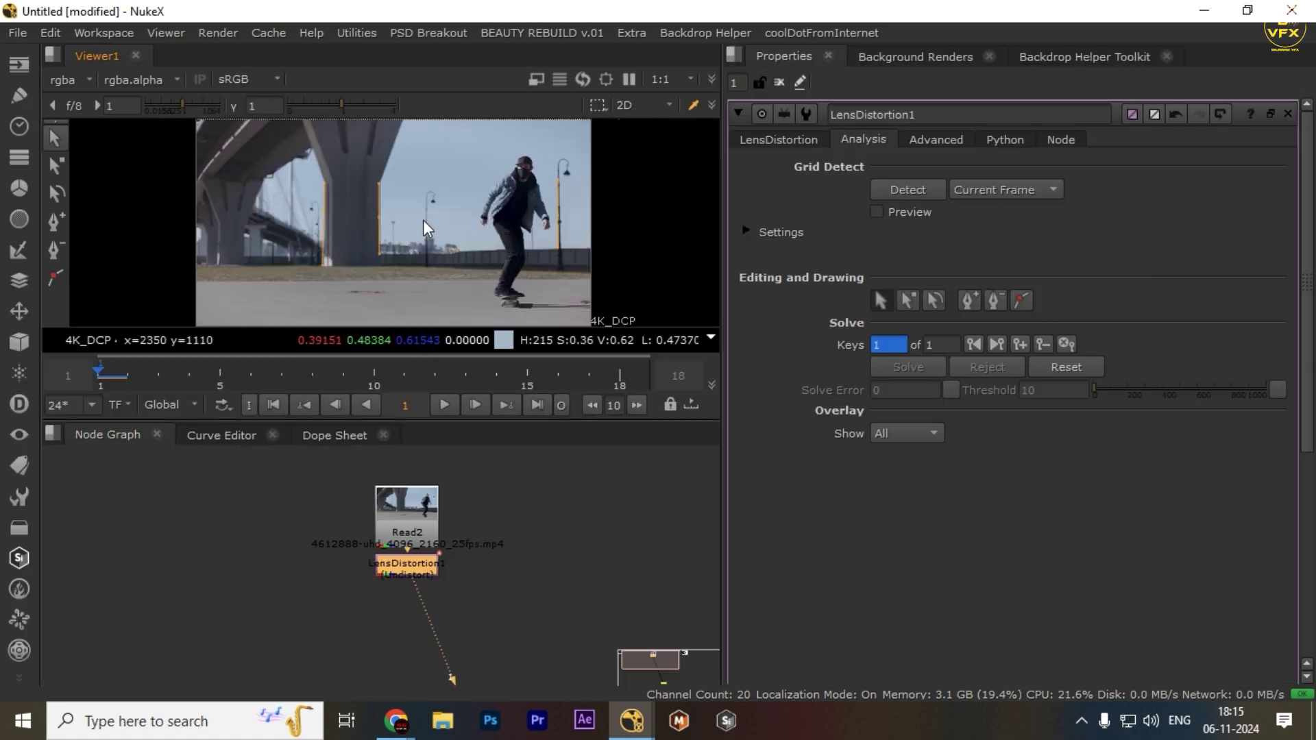
pyautogui.moveTo(411, 556); pyautogui.dragTo(415, 571)
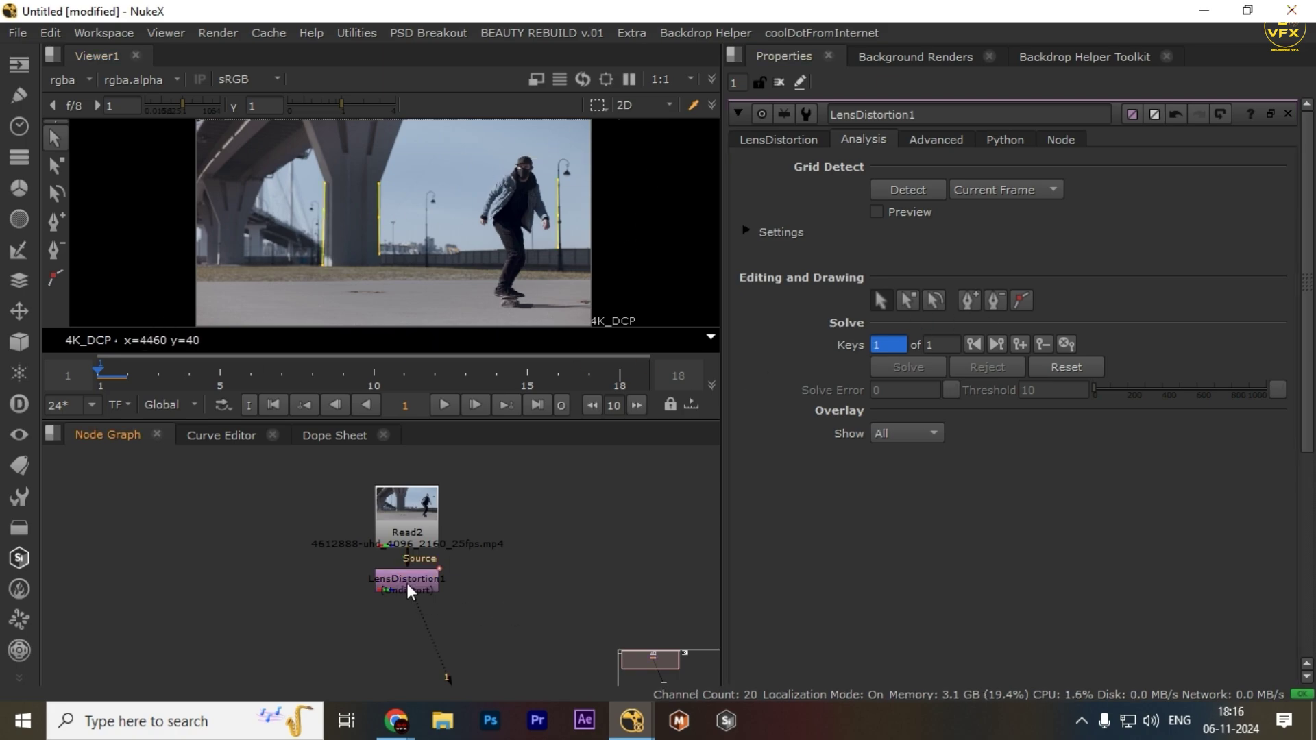
# Draw a three-point line feature along the flared upper right edge of the central bridge pillar, ending at the frame's upper border
pyautogui.press('space')
pyautogui.scroll(3, 622, 372)
pyautogui.moveTo(608, 223); pyautogui.dragTo(513, 403)
pyautogui.scroll(2, 514, 403)
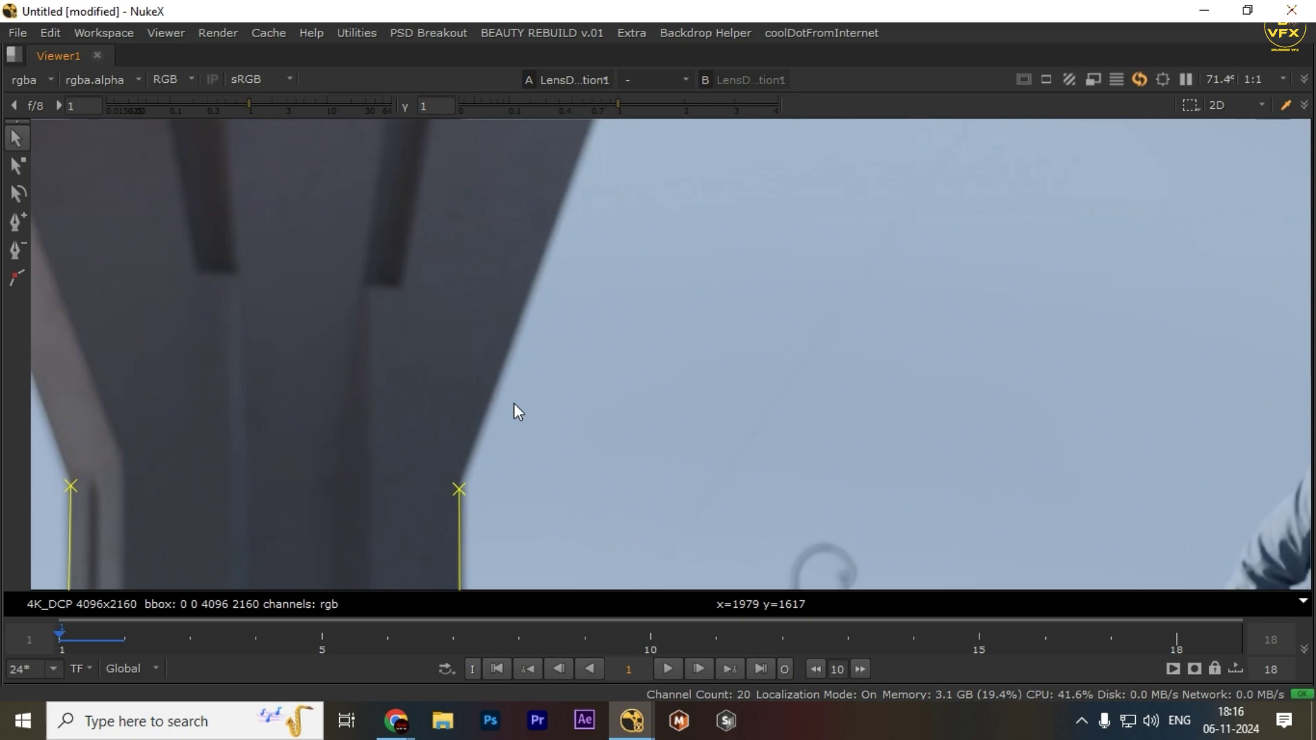
pyautogui.keyDown('ctrl'); pyautogui.keyDown('alt'); pyautogui.click(436, 505); pyautogui.keyUp('alt'); pyautogui.keyUp('ctrl')
pyautogui.moveTo(570, 258); pyautogui.dragTo(529, 373)
pyautogui.click(545, 264)
pyautogui.moveTo(545, 264); pyautogui.dragTo(439, 569)
pyautogui.click(541, 294)
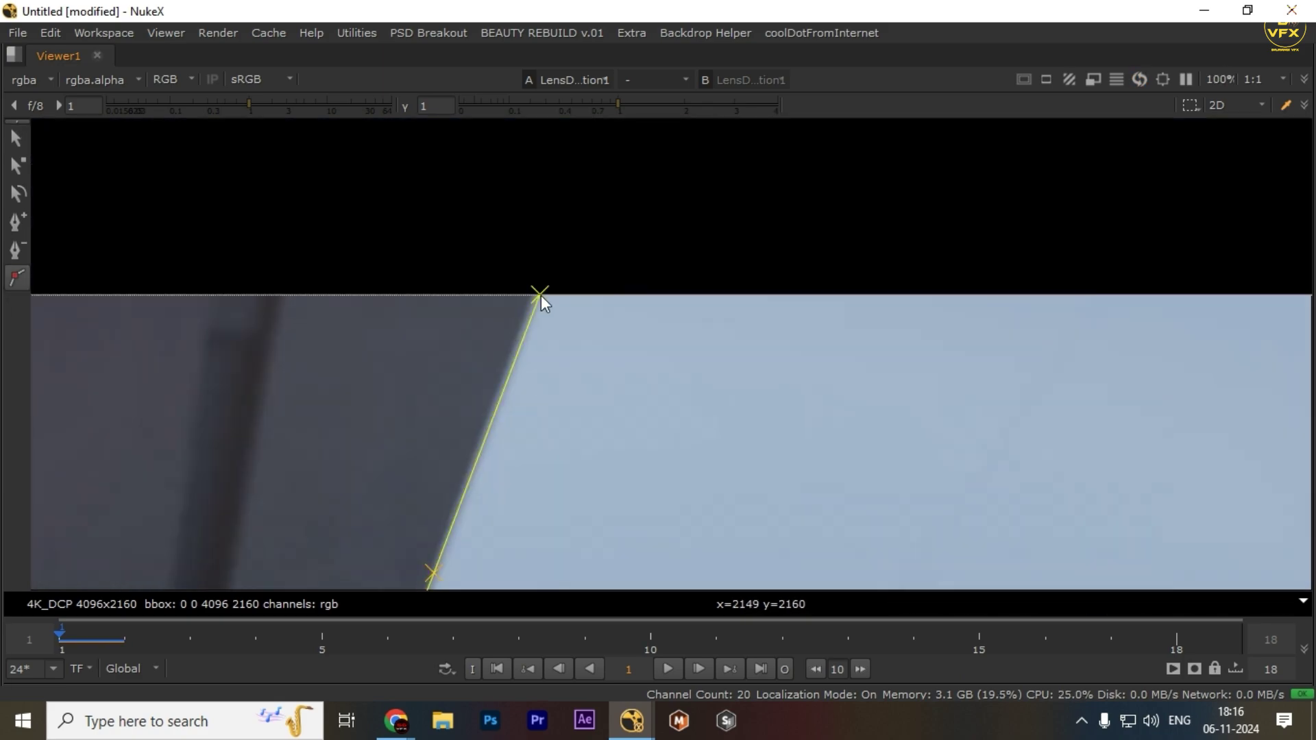
# Draw a three-point line feature along the flared upper left edge of the central bridge pillar
pyautogui.press('Escape')
pyautogui.click(18, 283)
pyautogui.moveTo(521, 521); pyautogui.dragTo(847, 302)
pyautogui.scroll(-5, 847, 308)
pyautogui.scroll(4, 669, 385)
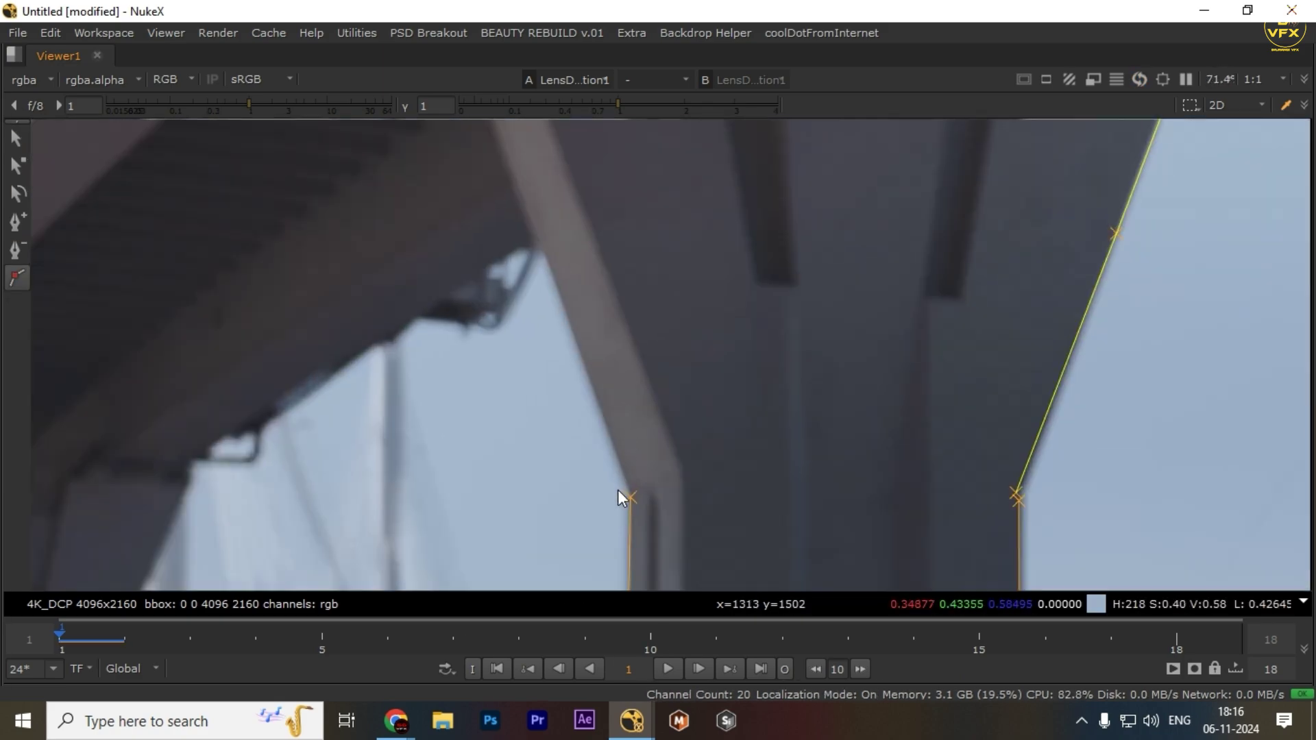
pyautogui.scroll(-1, 499, 228)
pyautogui.press('space')
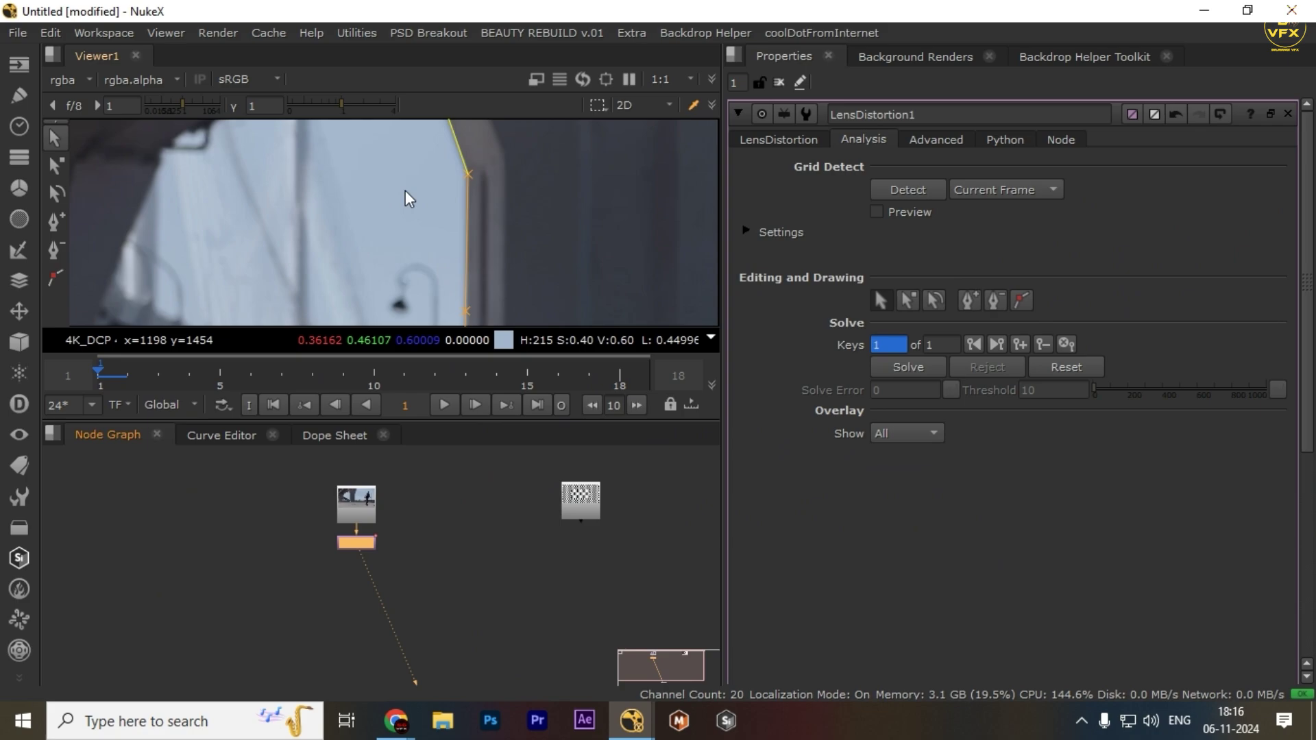
# Select all the drawn line features on the footage and solve the lens distortion from them
pyautogui.scroll(-4, 405, 192)
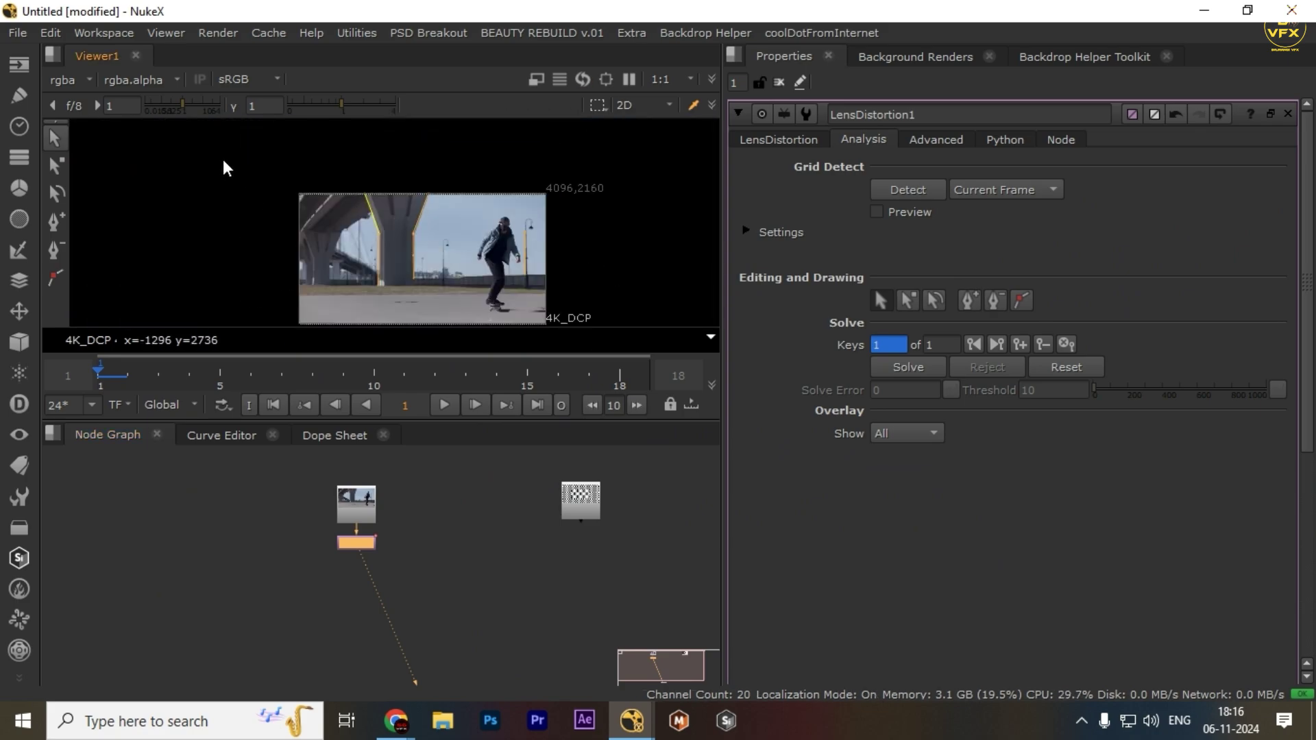
pyautogui.scroll(2, 231, 164)
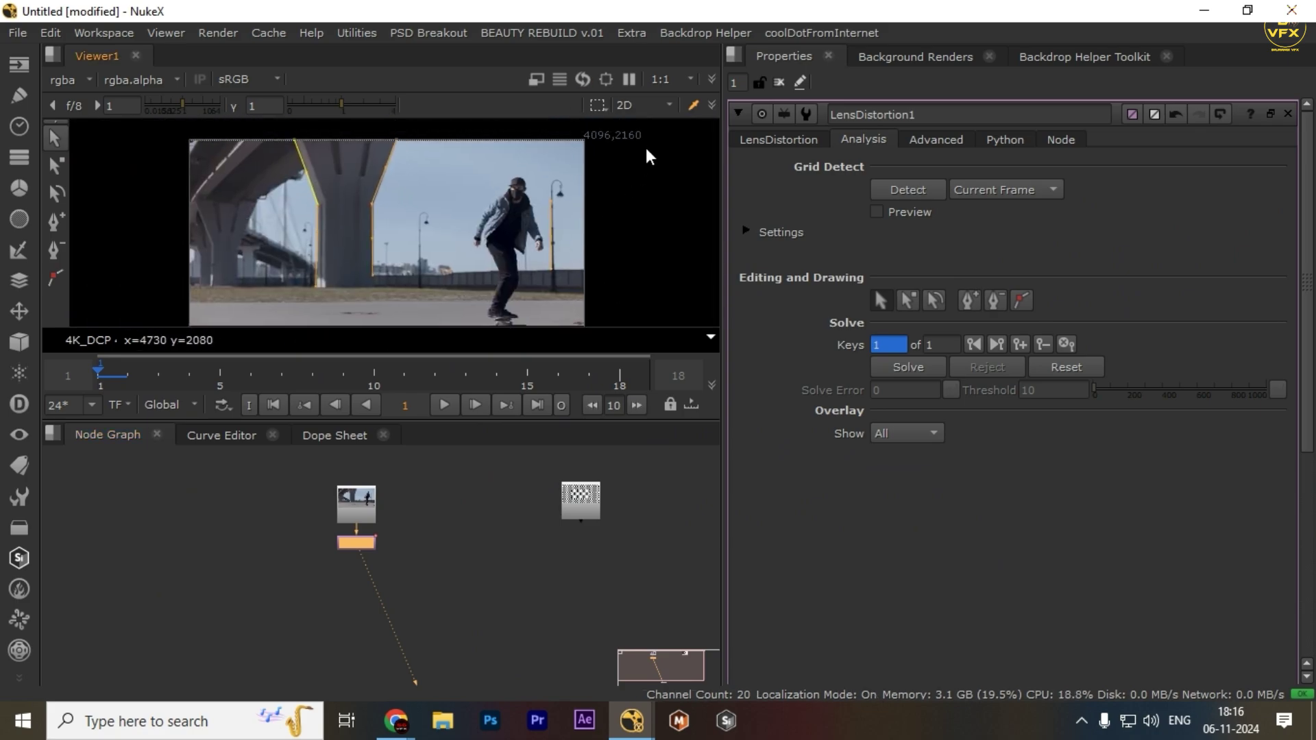
pyautogui.moveTo(645, 147); pyautogui.dragTo(91, 316)
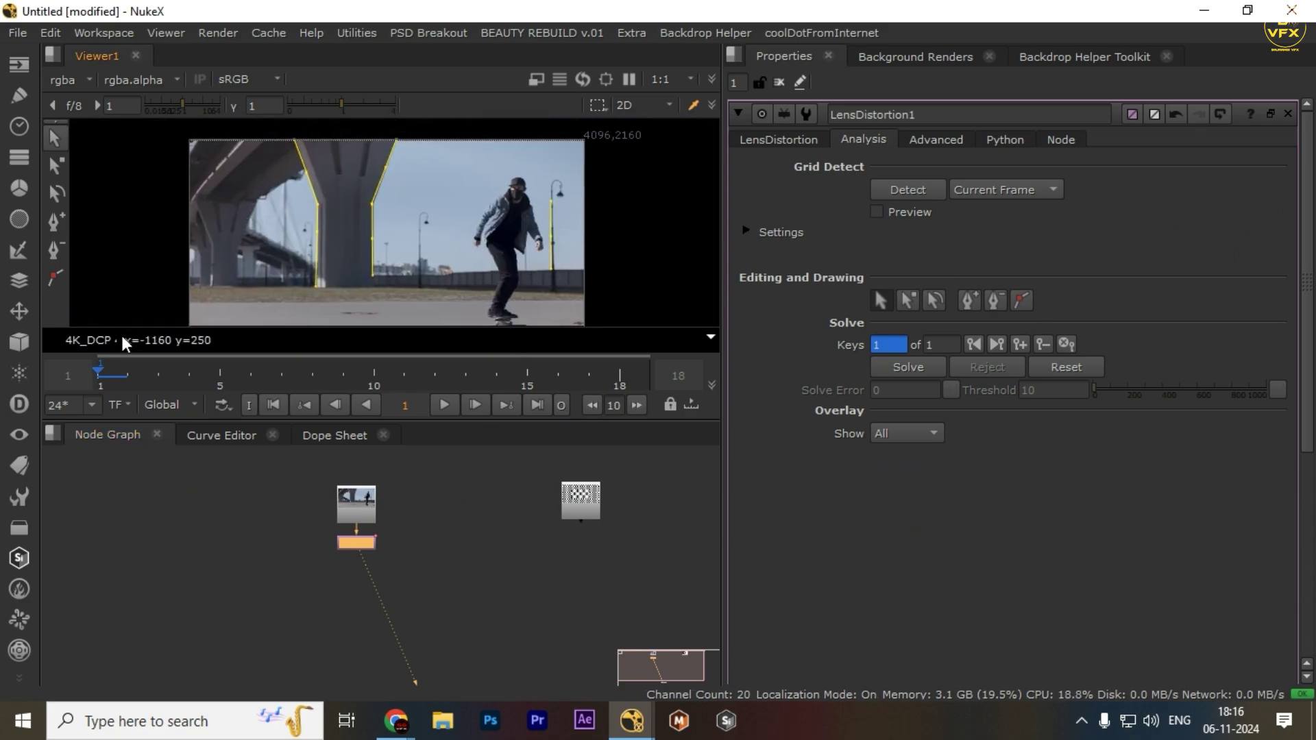
pyautogui.click(934, 368)
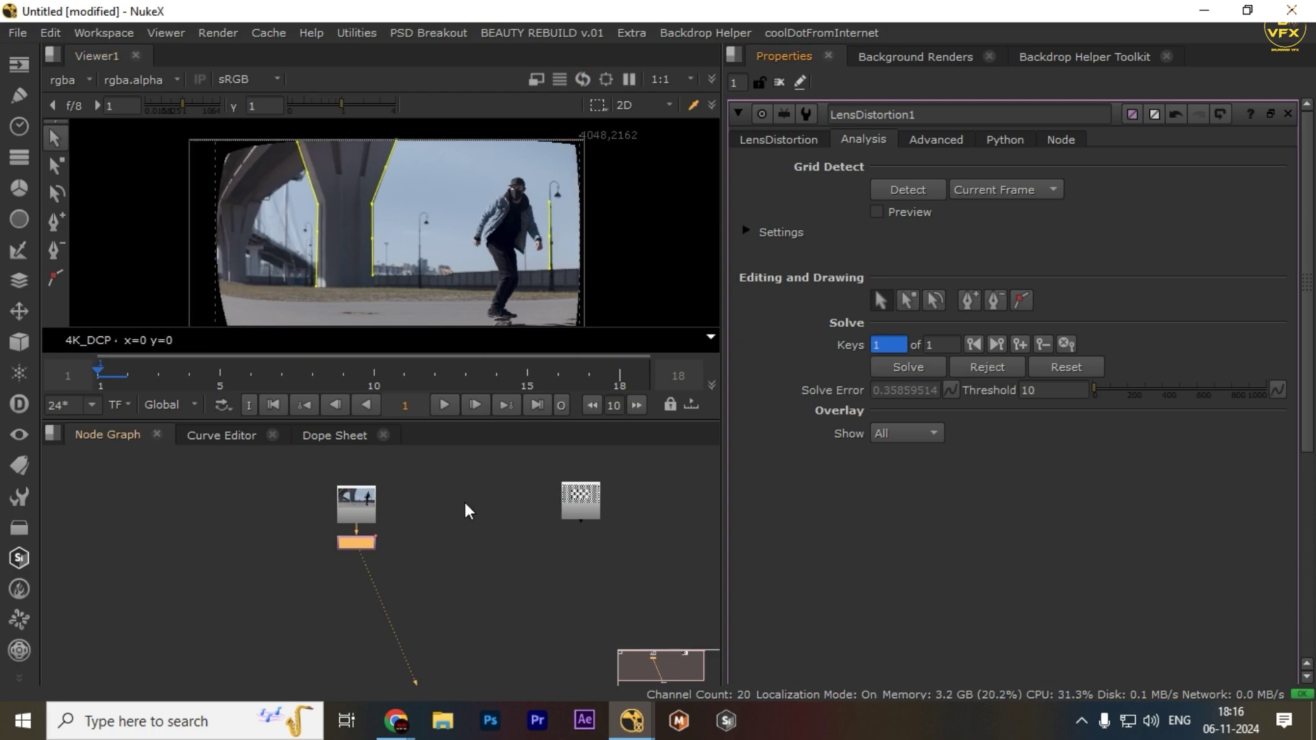
# Compare the skateboard footage with the LensDistortion node disabled and enabled in the enlarged viewer
pyautogui.press('space')
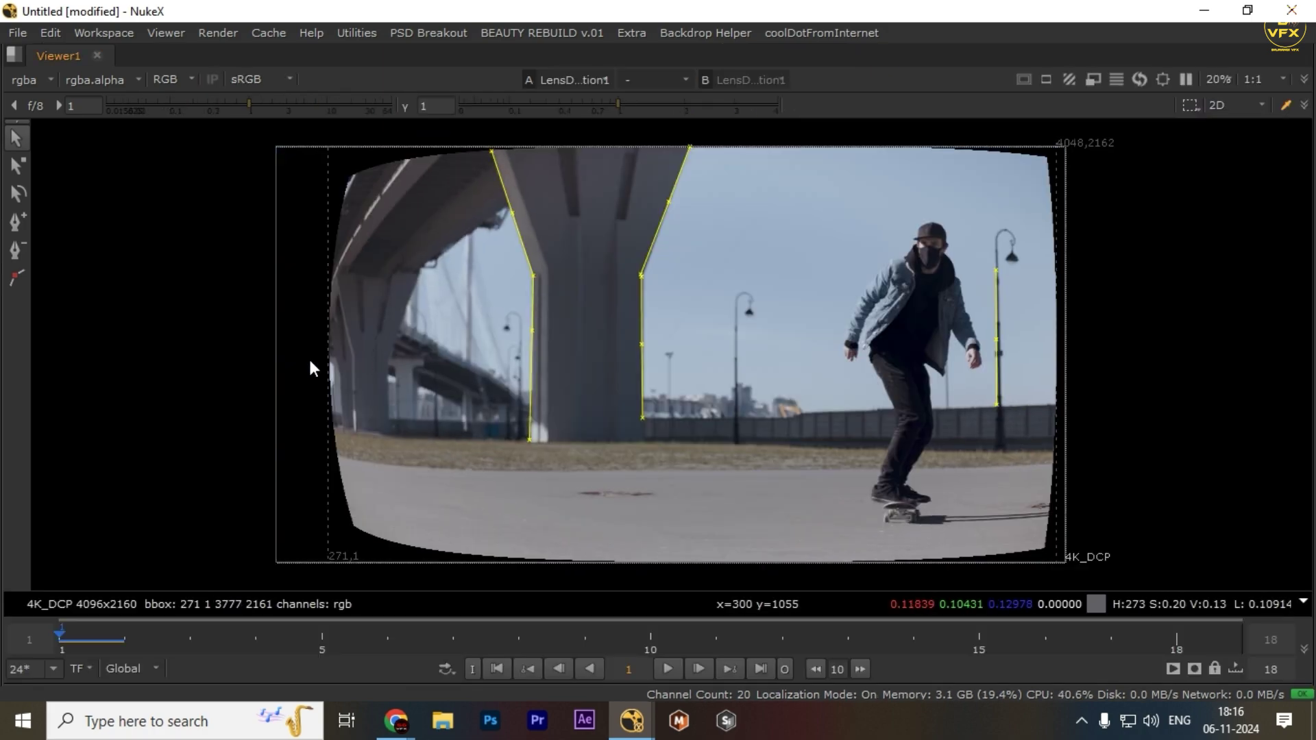
pyautogui.press('space')
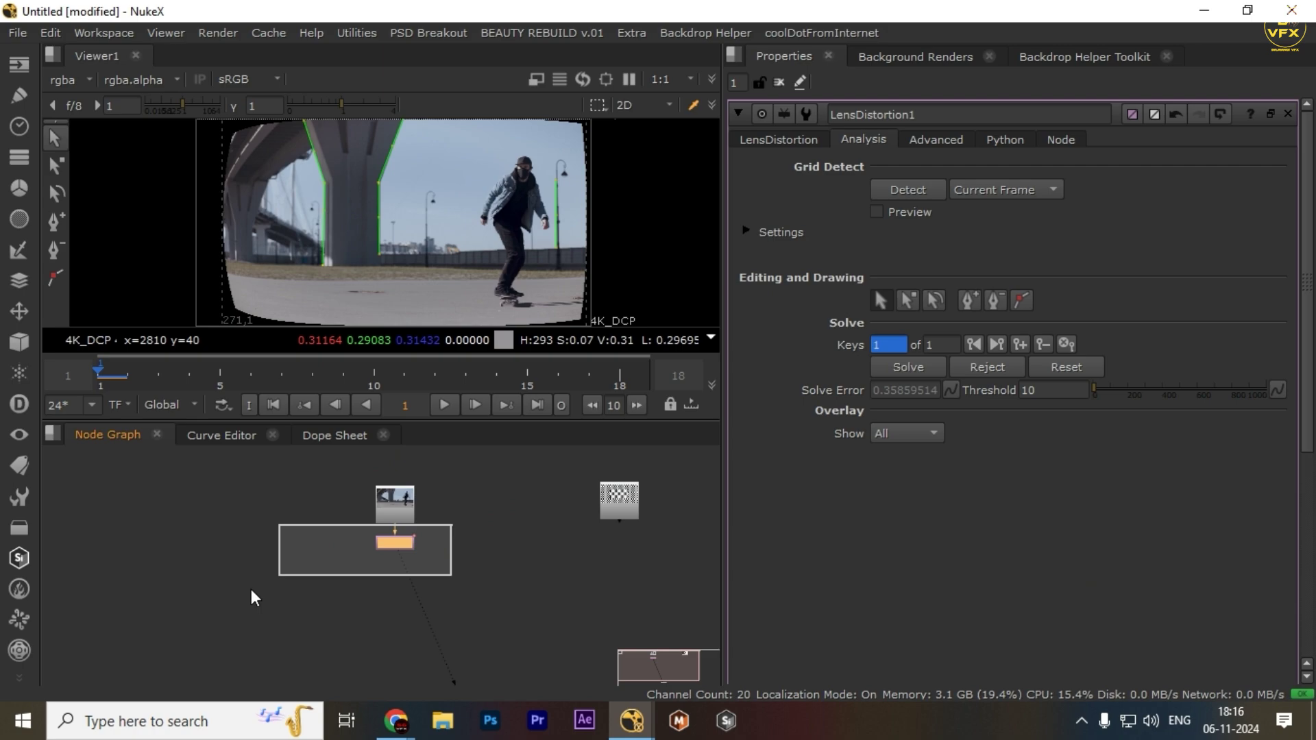
pyautogui.press('space')
pyautogui.press('d')
pyautogui.press('d')
pyautogui.press('d')
pyautogui.press('d')
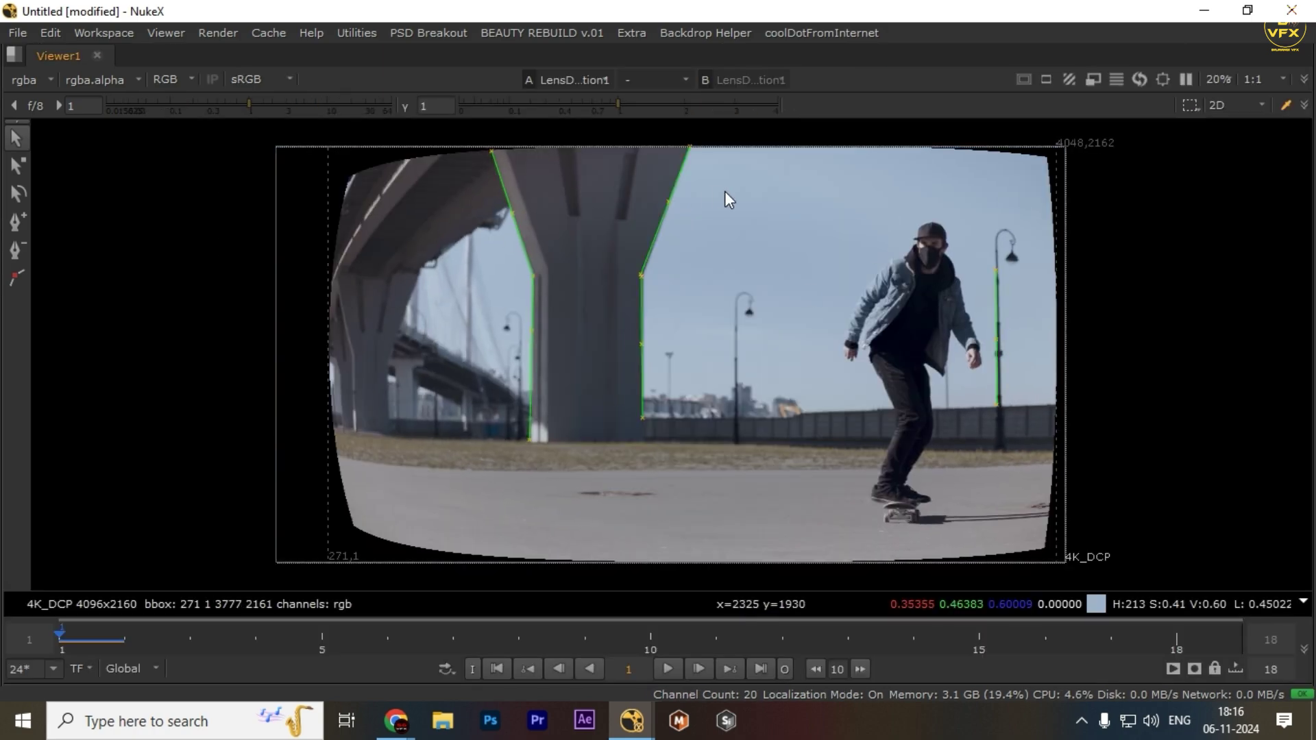
pyautogui.press('d')
pyautogui.press('d')
pyautogui.press('space')
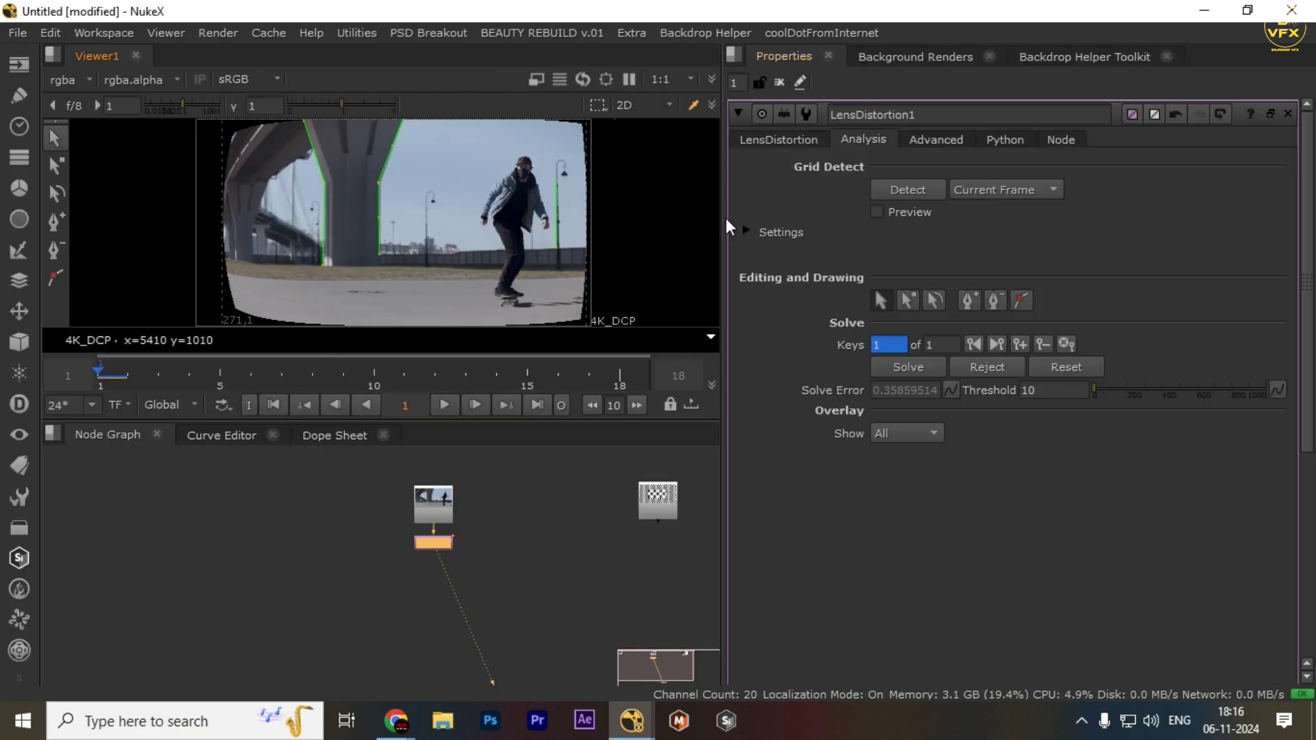
# Display the checkerboard grid's Read node in the viewer
pyautogui.moveTo(495, 536); pyautogui.dragTo(307, 573)
pyautogui.moveTo(523, 524); pyautogui.dragTo(538, 572)
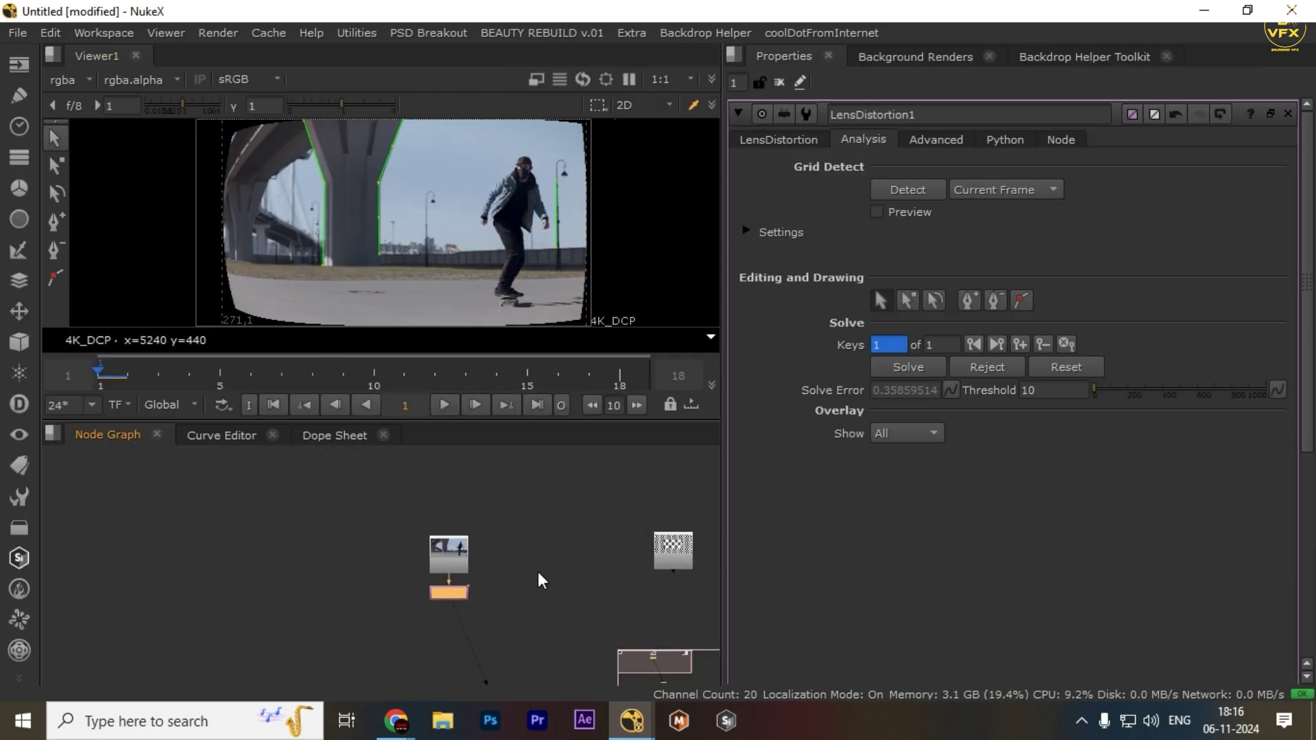
pyautogui.scroll(3, 537, 572)
pyautogui.scroll(-2, 274, 637)
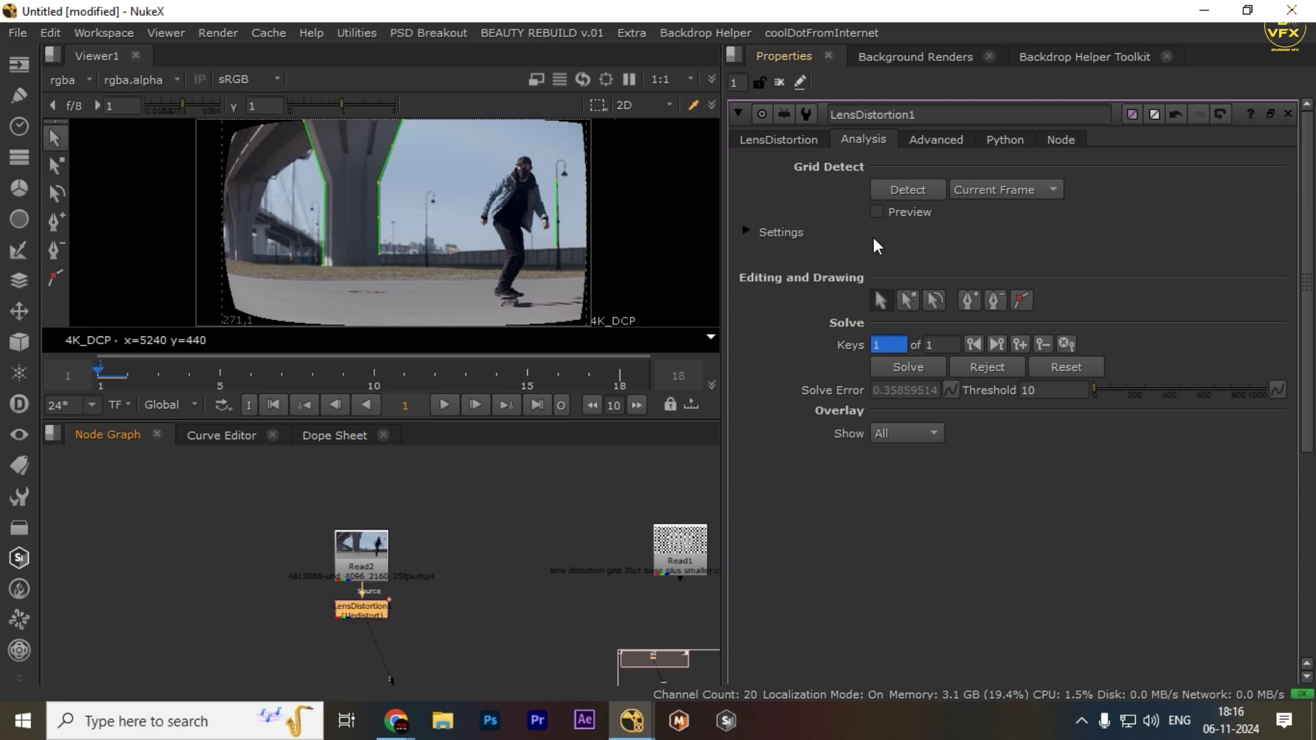
pyautogui.moveTo(480, 619); pyautogui.dragTo(266, 574)
pyautogui.moveTo(367, 568); pyautogui.dragTo(460, 615)
pyautogui.moveTo(416, 490); pyautogui.dragTo(621, 594)
pyautogui.moveTo(544, 555); pyautogui.dragTo(452, 551)
pyautogui.press('1')
pyautogui.click(479, 173)
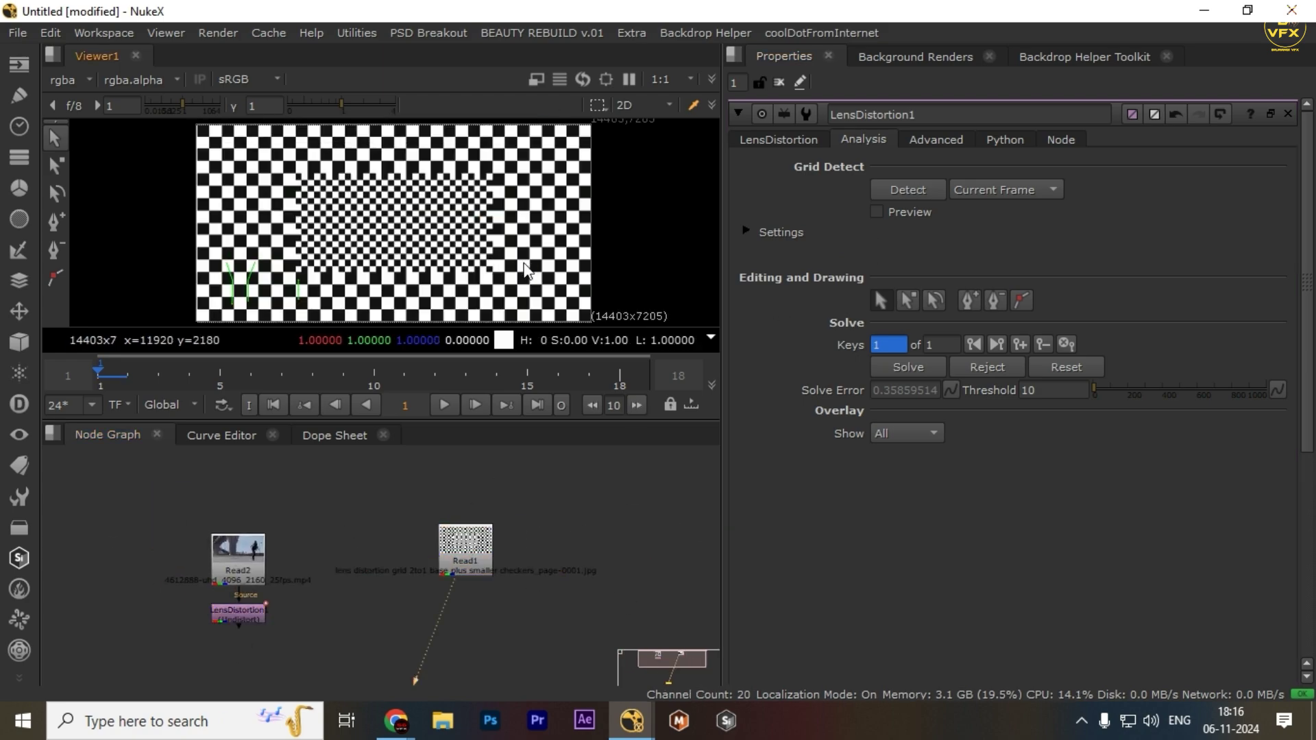
# Display the LensDistortion output in the viewer and examine the drawn lines and the warped edges of the footage
pyautogui.scroll(2, 370, 469)
pyautogui.click(363, 562)
pyautogui.press('1')
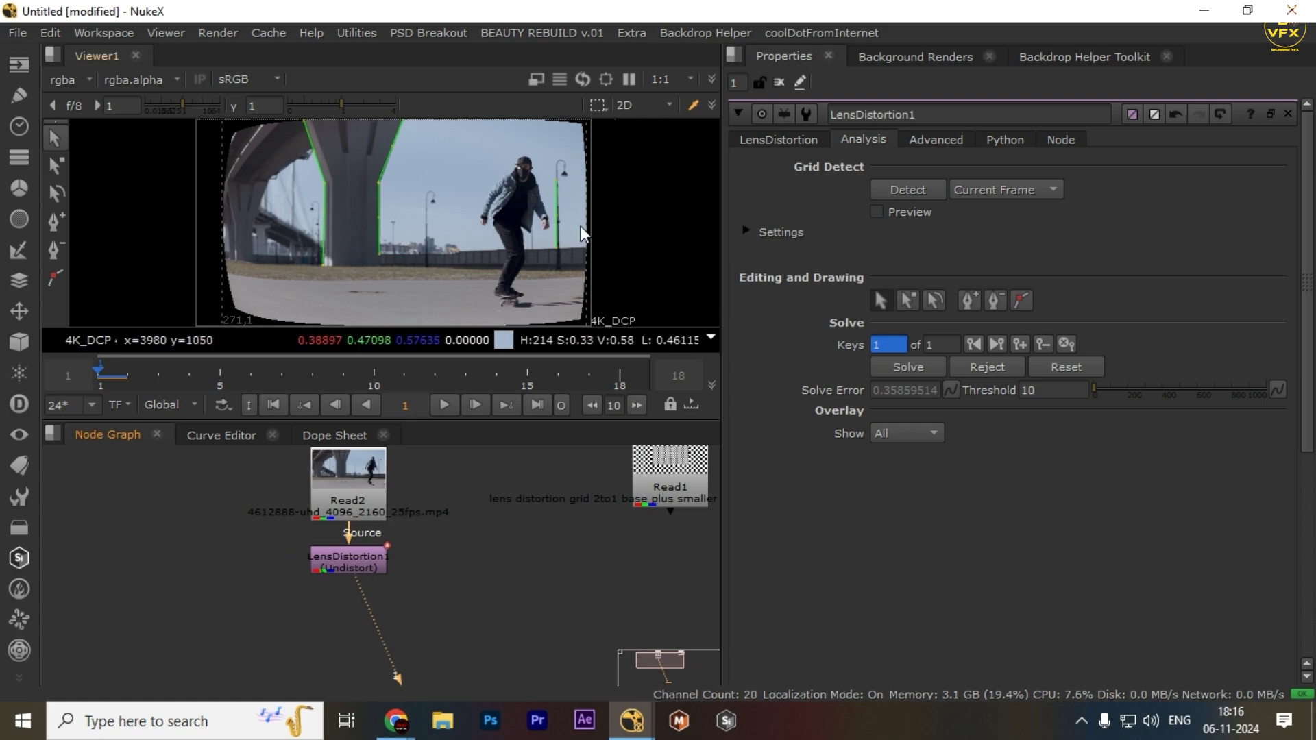
pyautogui.scroll(2, 412, 205)
pyautogui.scroll(2, 442, 225)
pyautogui.scroll(-4, 479, 192)
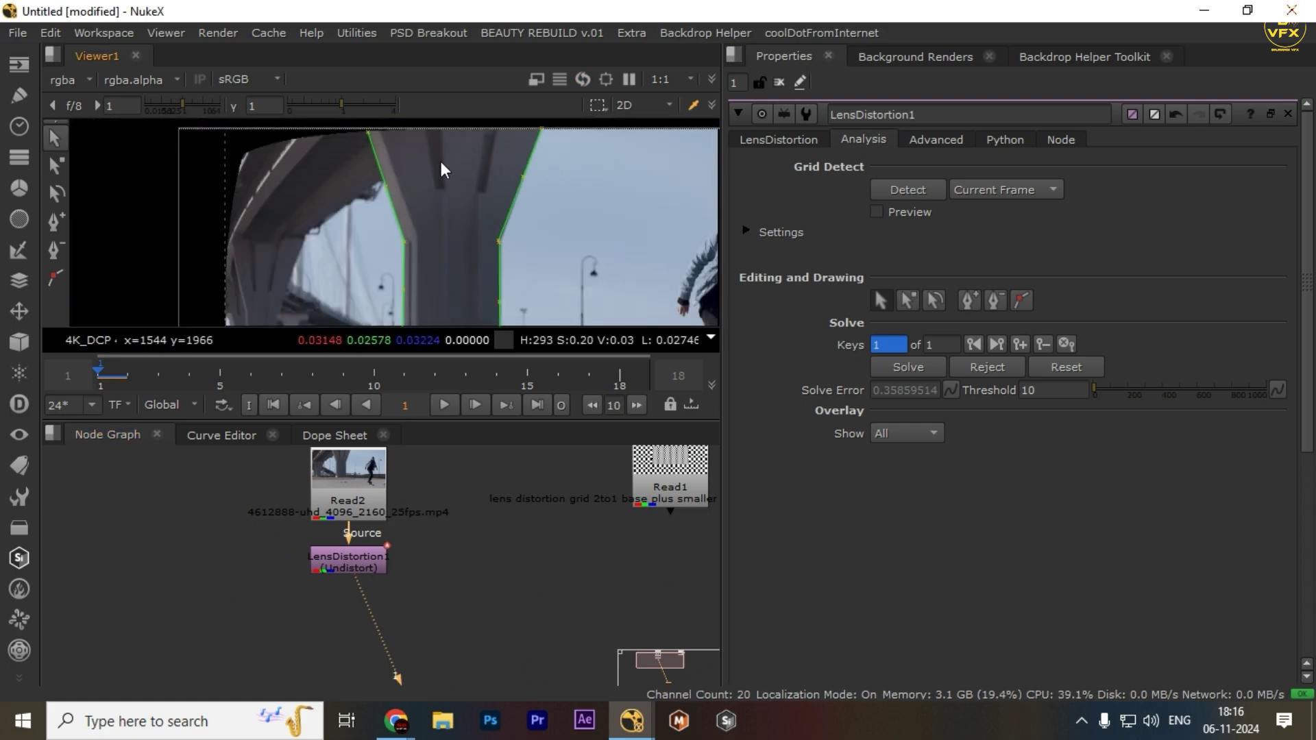
pyautogui.moveTo(517, 230); pyautogui.dragTo(403, 201)
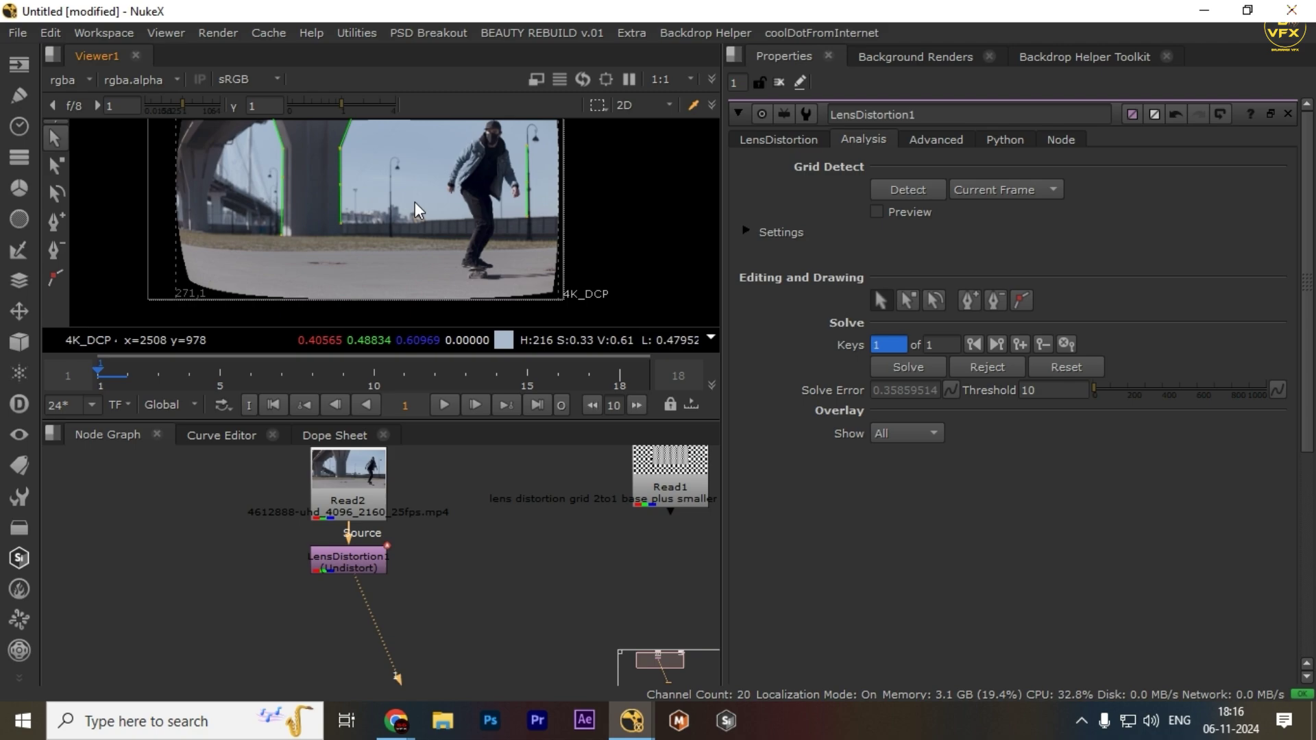
pyautogui.scroll(-2, 548, 493)
# Switch the viewer back to the checkerboard grid image
pyautogui.moveTo(562, 497); pyautogui.dragTo(490, 518)
pyautogui.keyDown('ctrl'); pyautogui.keyDown('shift'); pyautogui.click(558, 504); pyautogui.keyUp('shift'); pyautogui.keyUp('ctrl')
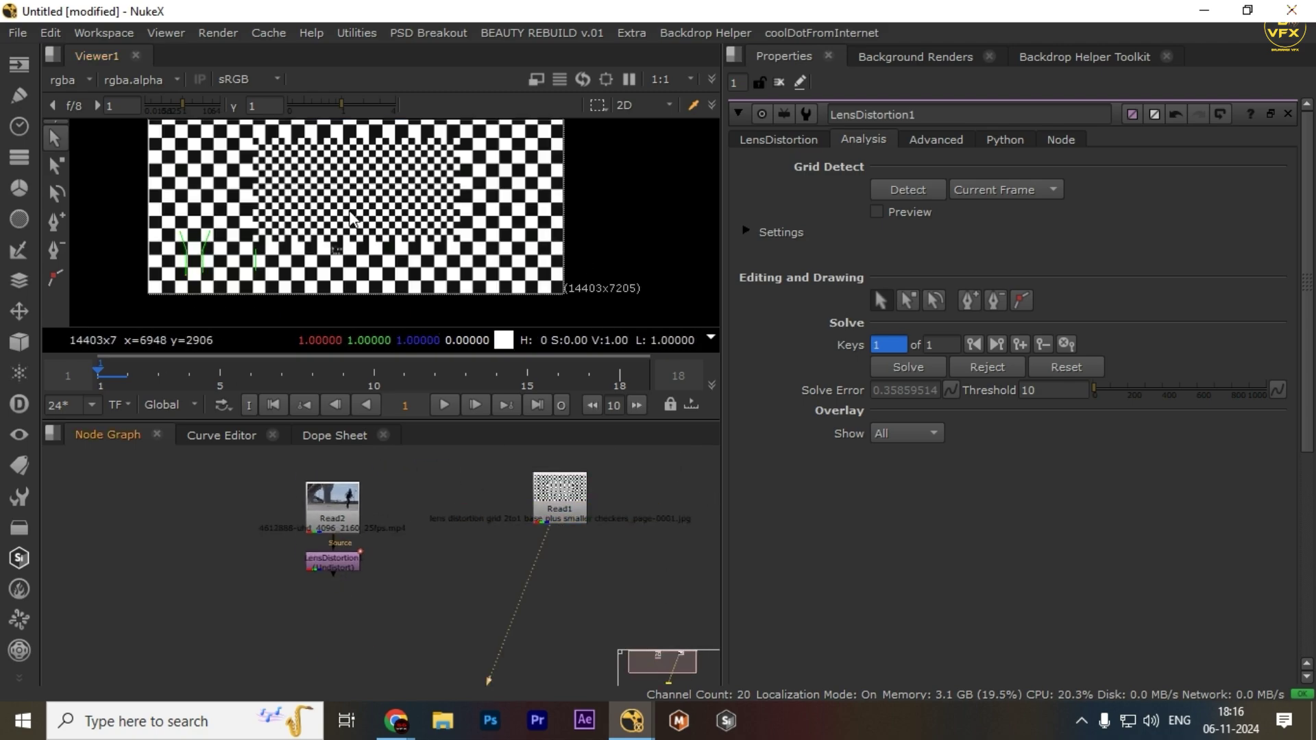
pyautogui.moveTo(457, 475); pyautogui.dragTo(618, 560)
# Delete the LensDistortion node beneath the skateboard footage and reposition the checkerboard grid's Read node
pyautogui.click(342, 561)
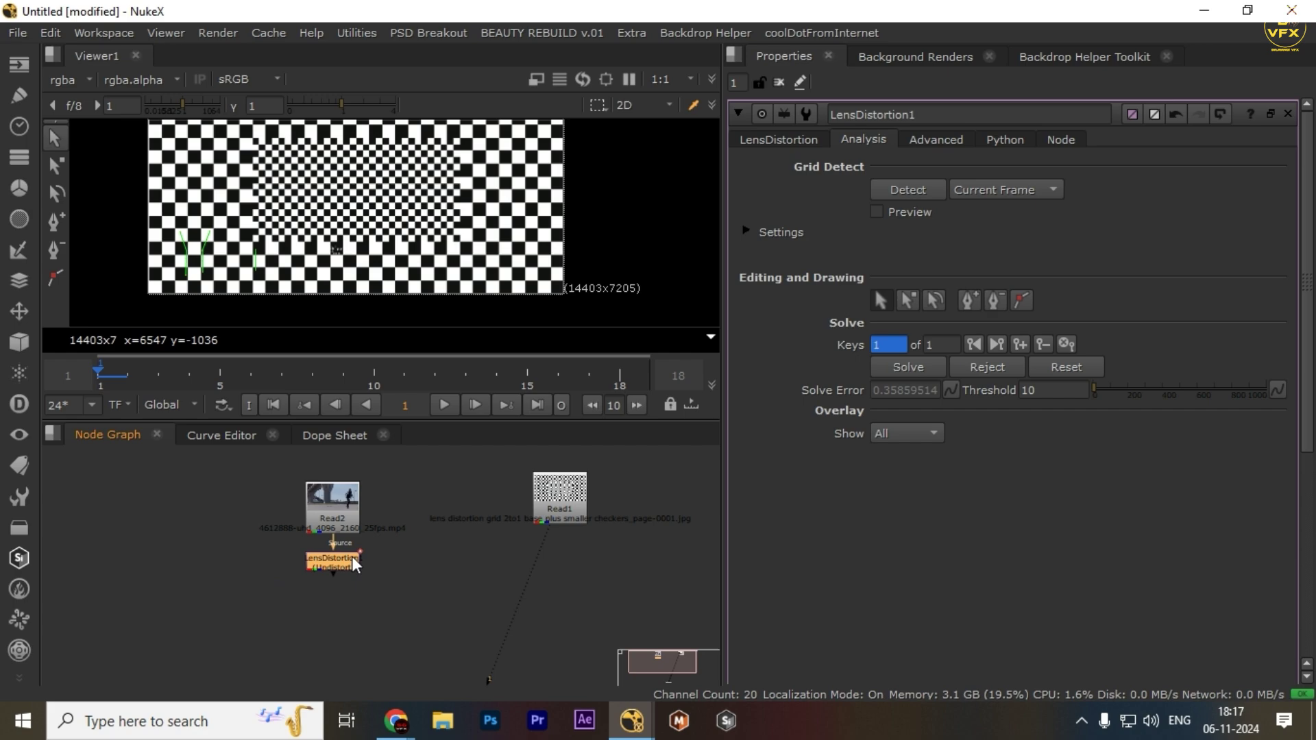
pyautogui.press('Delete')
pyautogui.moveTo(529, 509); pyautogui.dragTo(512, 557)
pyautogui.click(413, 565)
# View the skateboard footage and place the checkerboard grid's Read node closer beside the footage's Read node
pyautogui.click(343, 518)
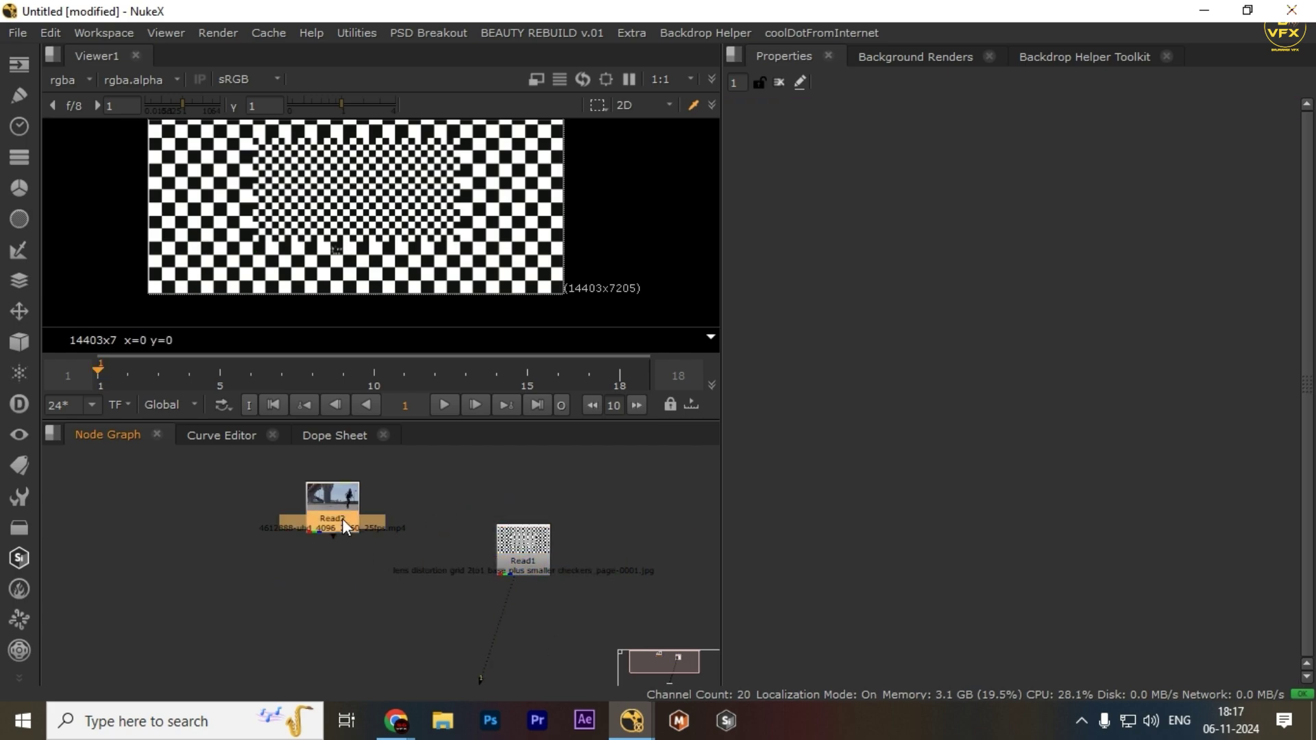
pyautogui.press('1')
pyautogui.moveTo(564, 569); pyautogui.dragTo(487, 523)
pyautogui.click(351, 506)
pyautogui.press('1')
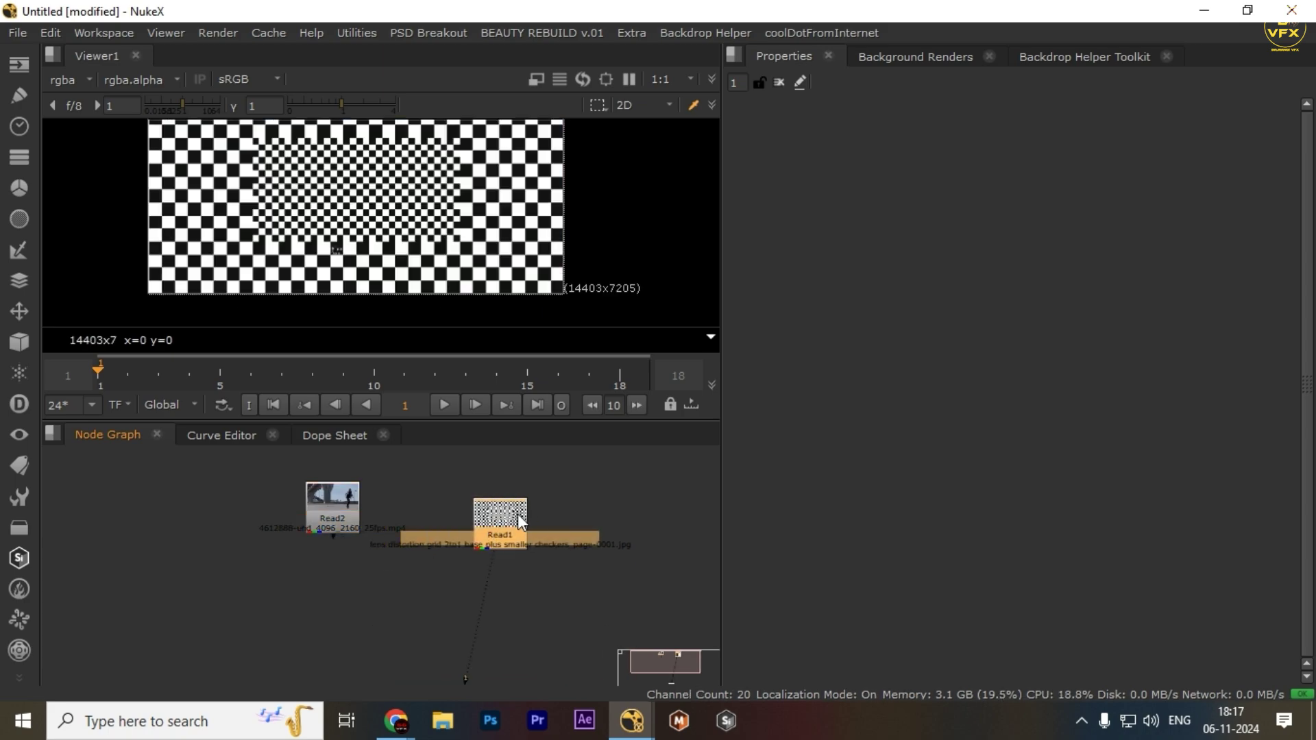
# Add a LensDistortion node beneath the checkerboard grid's Read node
pyautogui.doubleClick(526, 513)
pyautogui.press('Tab')
pyautogui.write('lens')
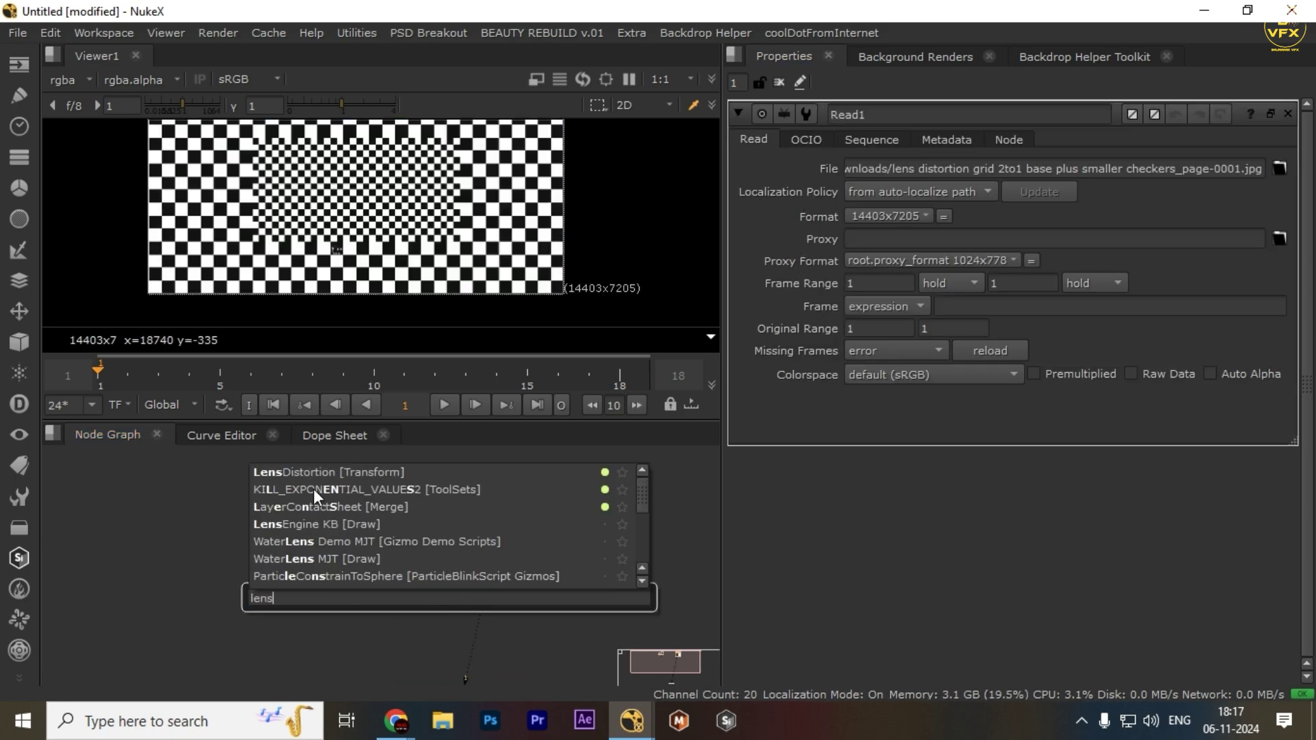
pyautogui.press('Escape')
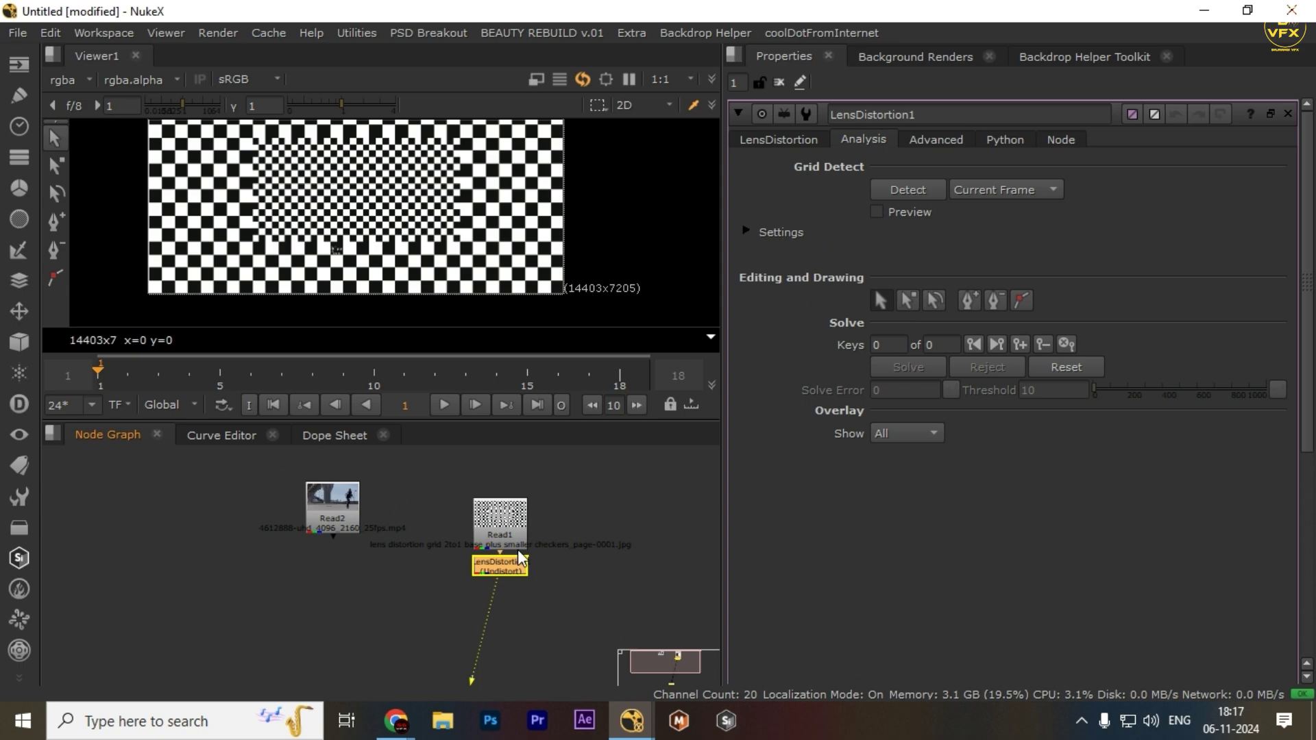
# Select the checkerboard grid's Read node in the node graph
pyautogui.click(517, 612)
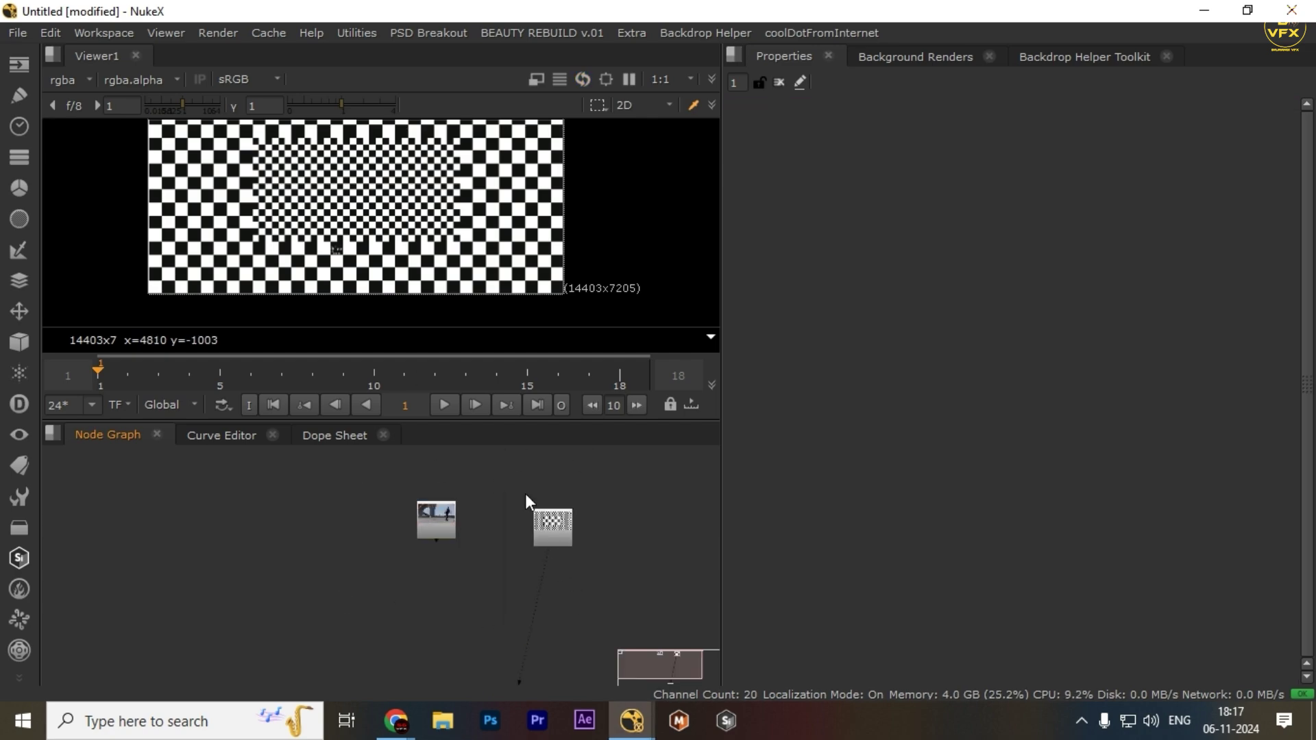
pyautogui.moveTo(525, 494); pyautogui.dragTo(669, 622)
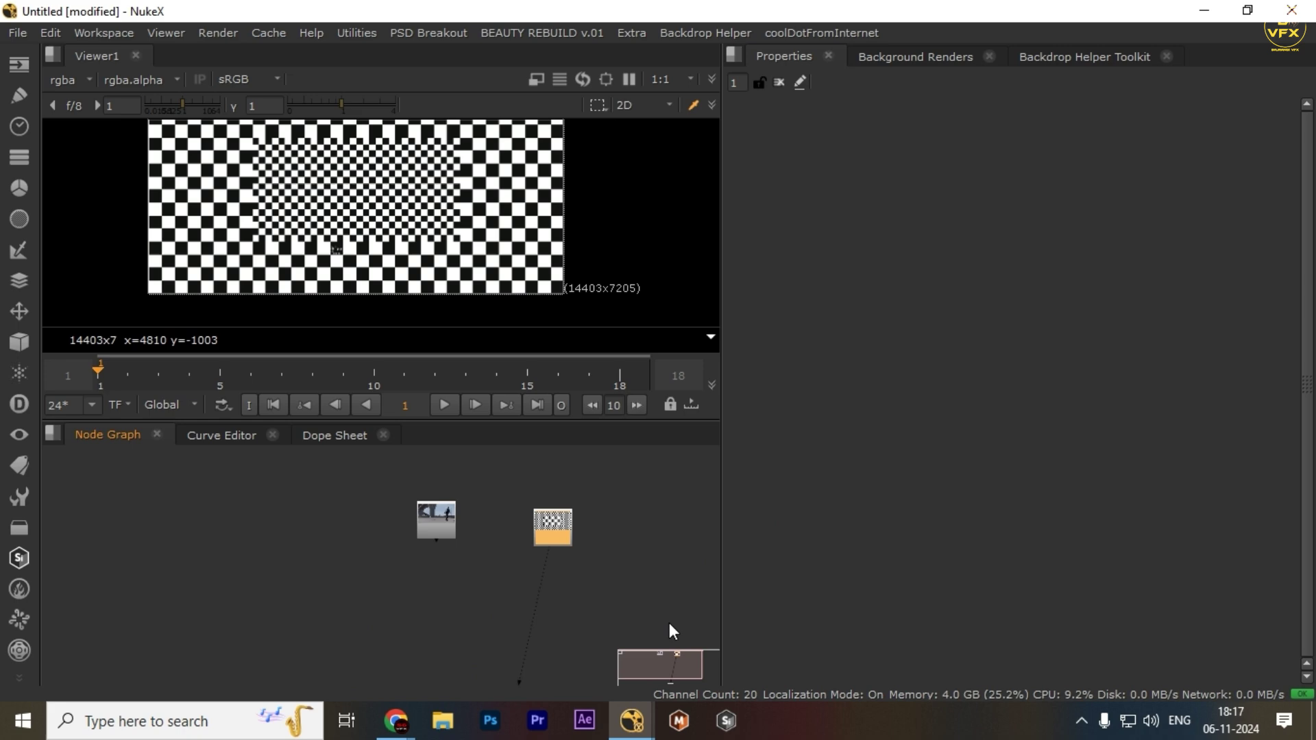